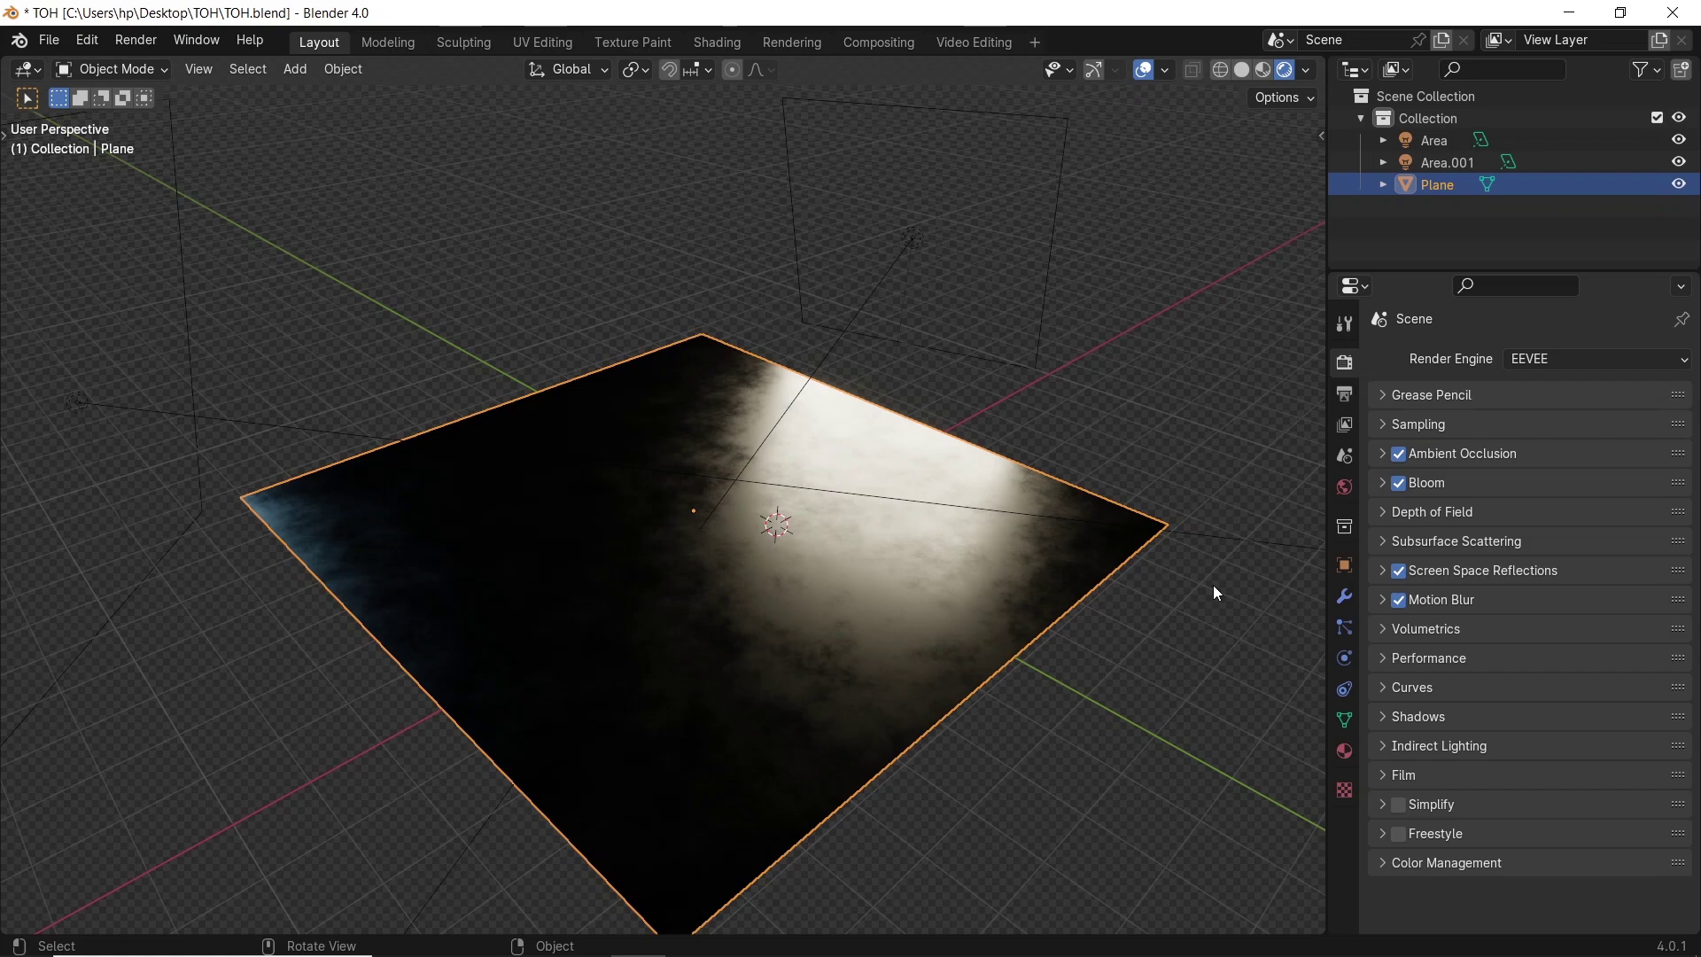
Duplicate the plane in place, remove the copy's material, and scale it slightly smaller.
{"action": "key", "text": "shift+d"}
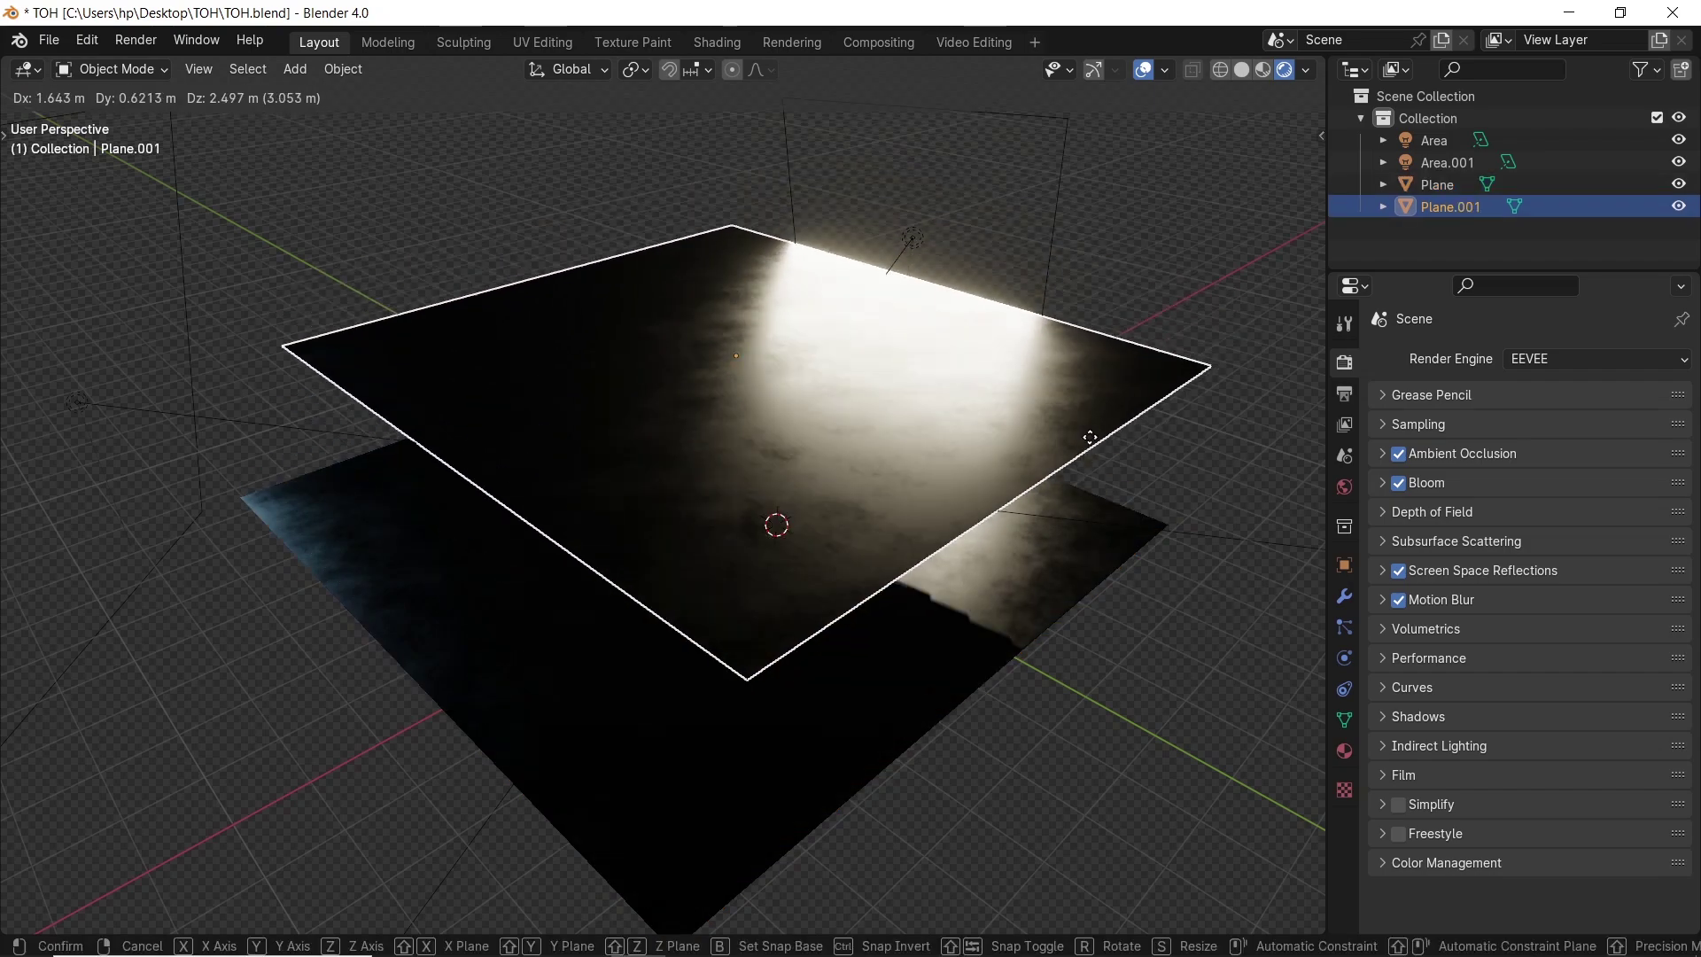
{"action": "right_click", "coordinate": [1122, 470]}
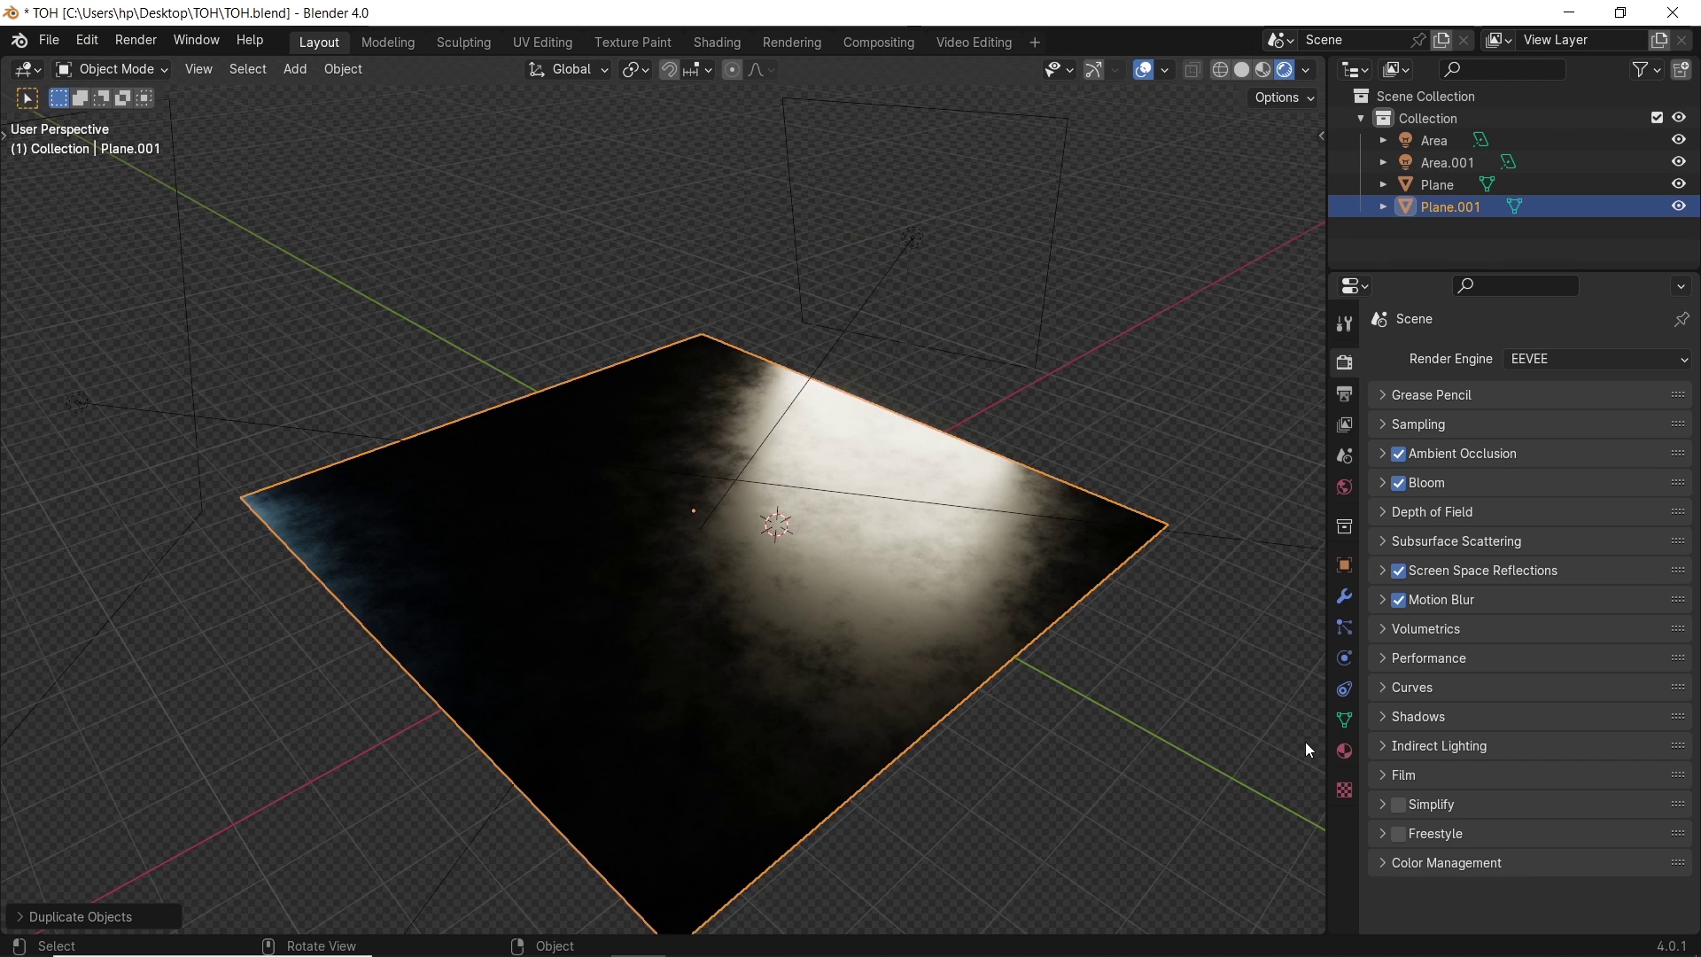
{"action": "left_click", "coordinate": [1345, 750]}
{"action": "left_click", "coordinate": [1682, 381]}
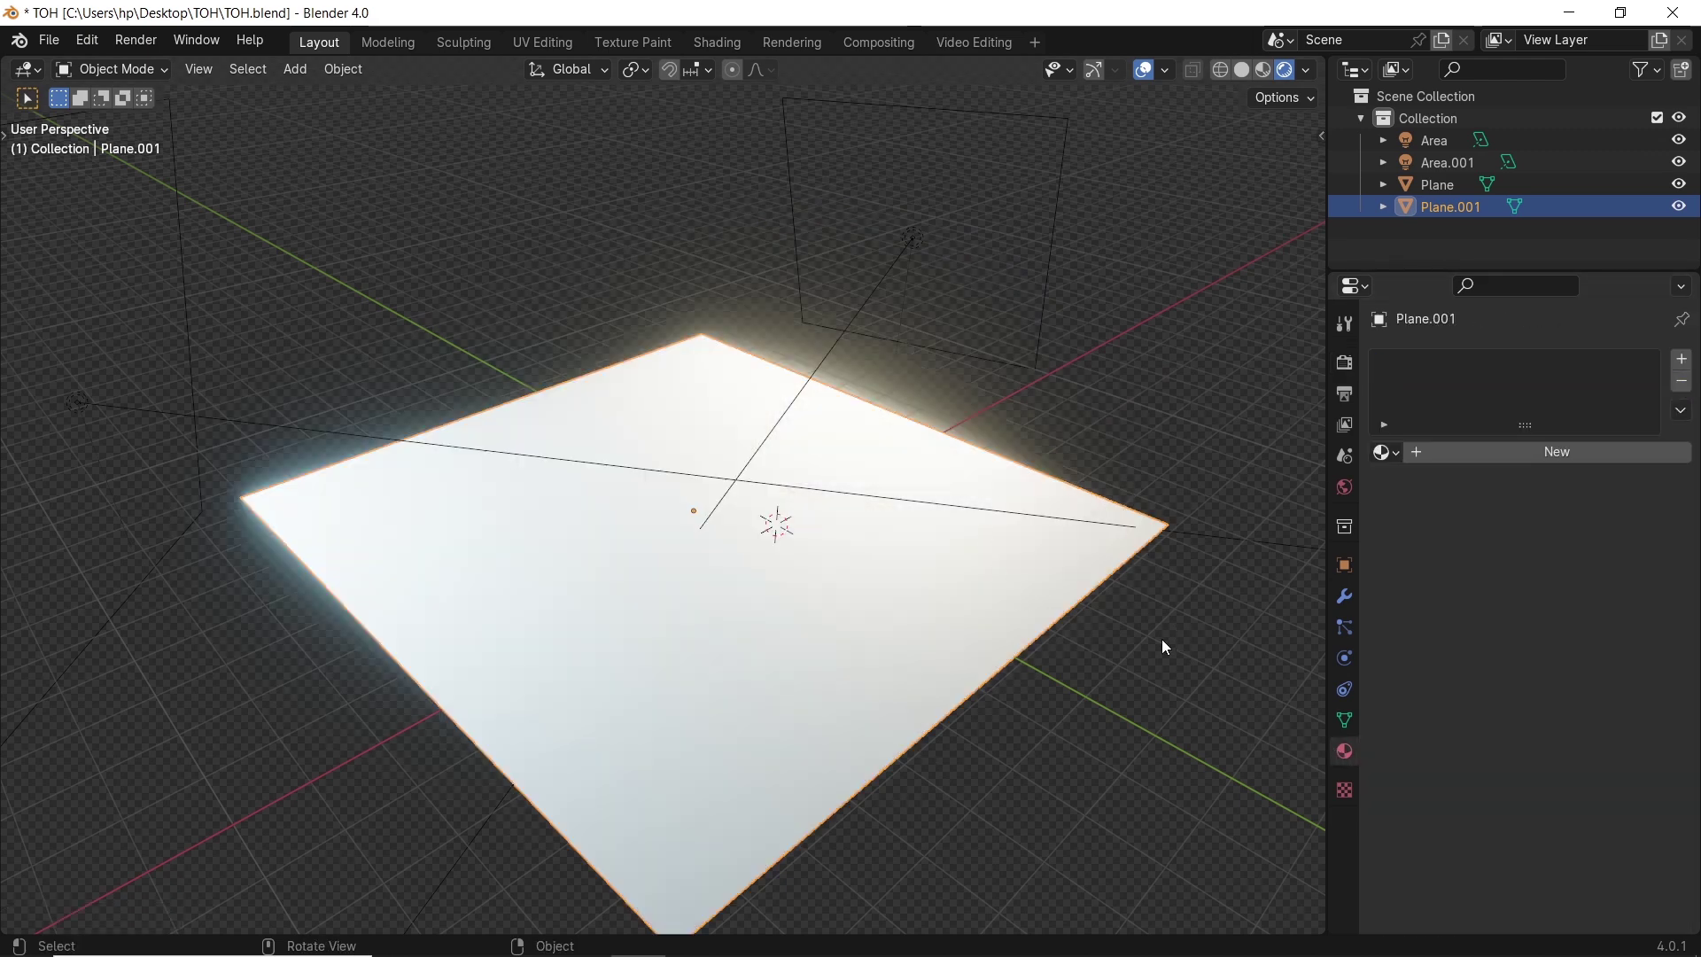
{"action": "key", "text": "s"}
{"action": "left_click", "coordinate": [1214, 691]}
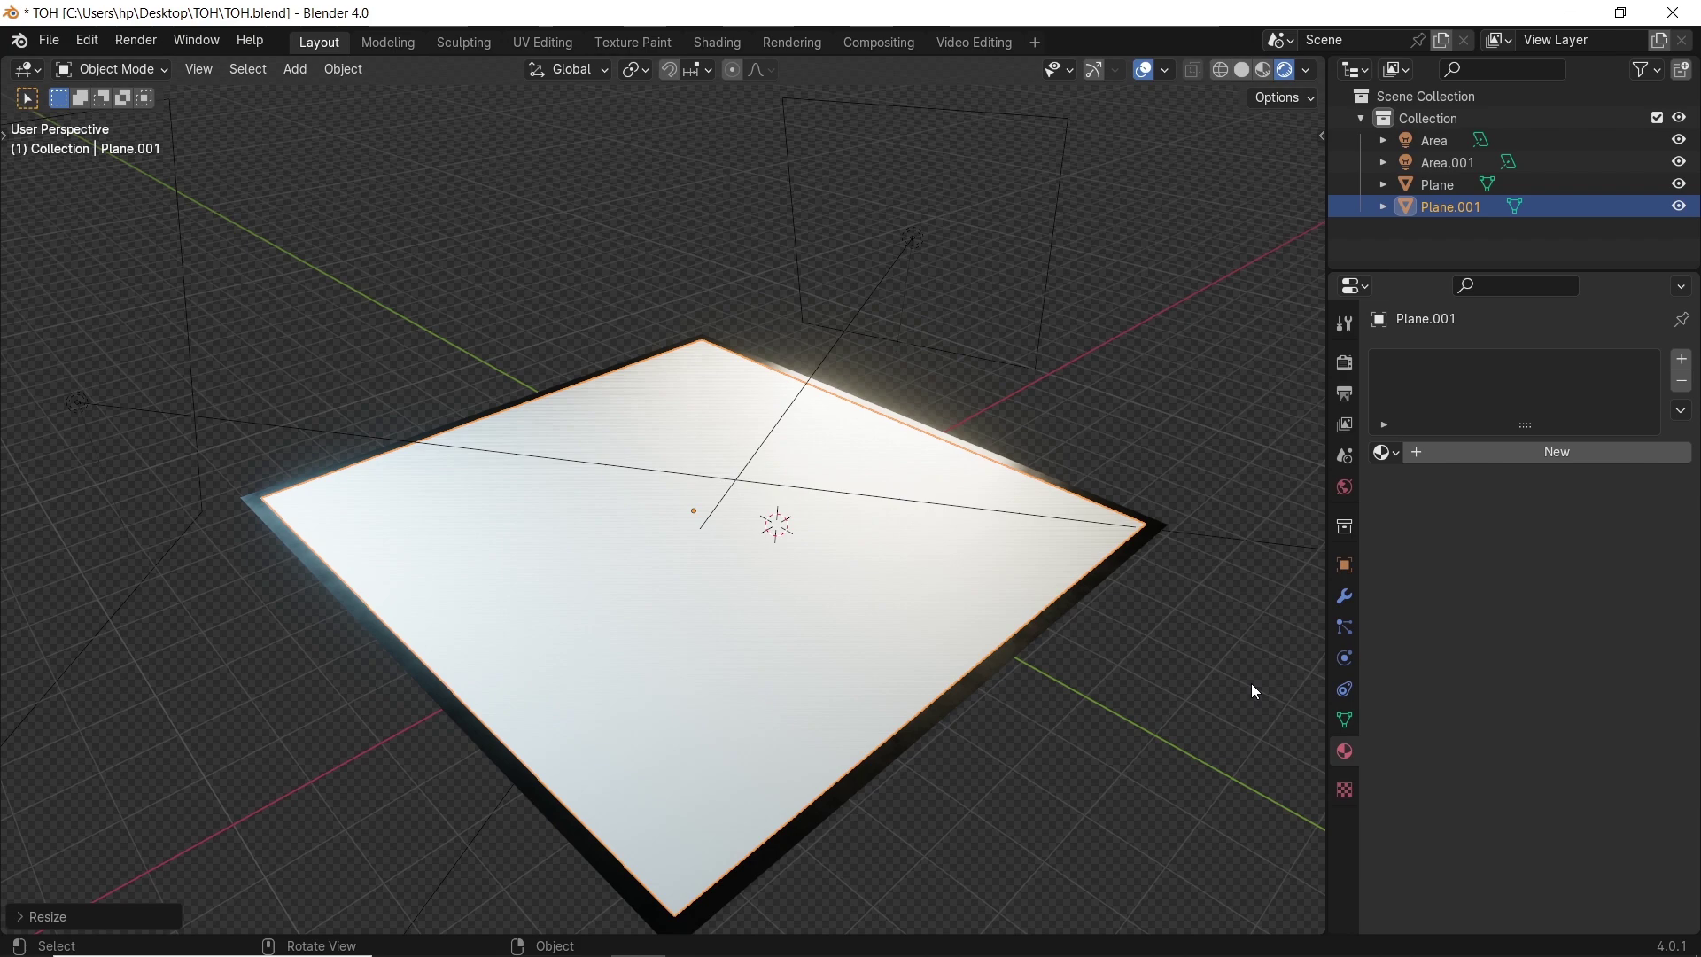
Add a Hair particle system to Plane.001 and turn off Show Emitter.
{"action": "left_click", "coordinate": [1344, 627]}
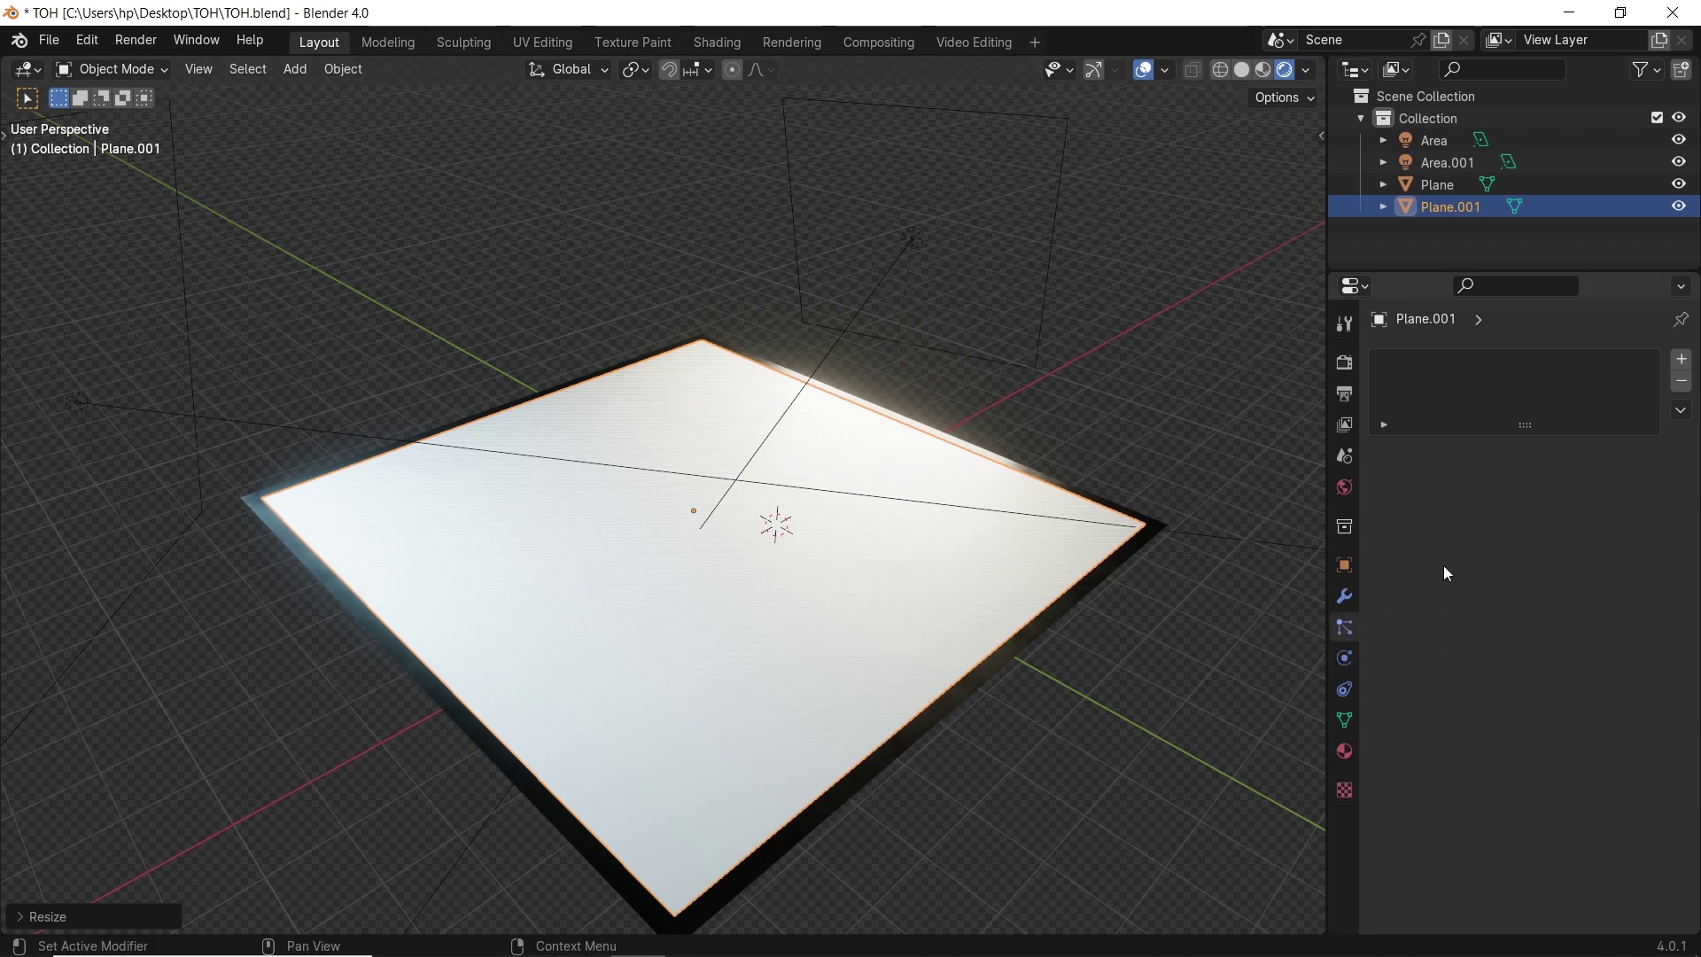
{"action": "left_click", "coordinate": [1681, 359]}
{"action": "left_click", "coordinate": [1588, 479]}
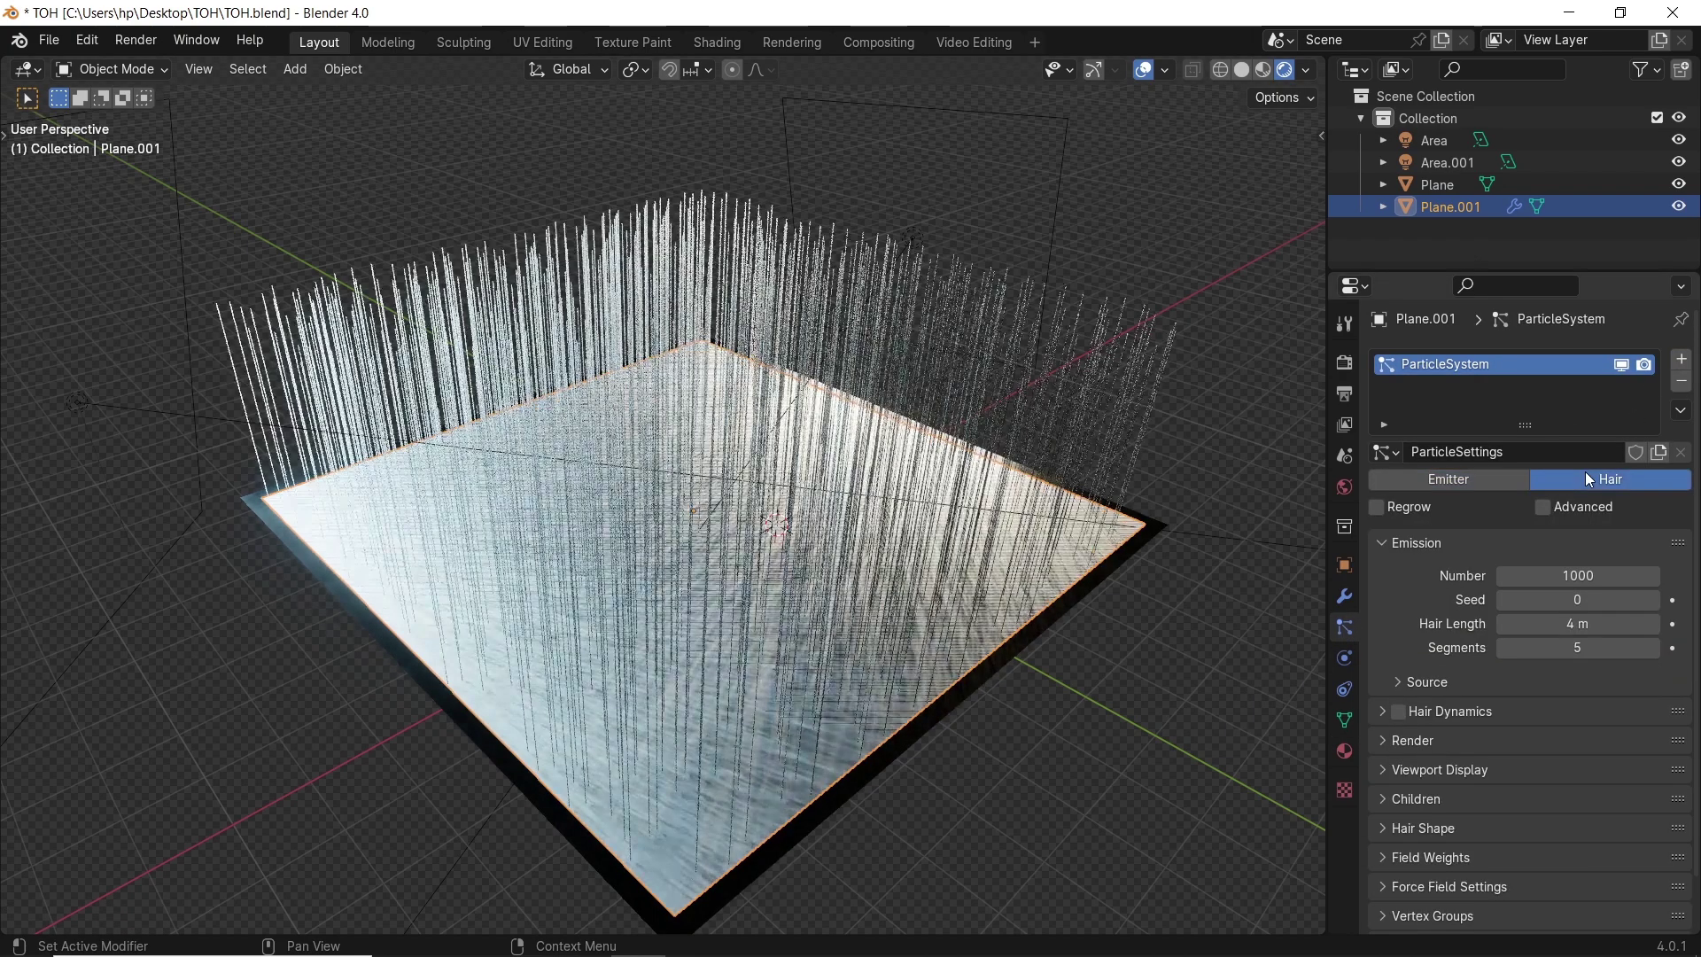
{"action": "left_click", "coordinate": [1448, 769]}
{"action": "scroll", "coordinate": [1457, 780], "scroll_direction": "down", "scroll_amount": 2}
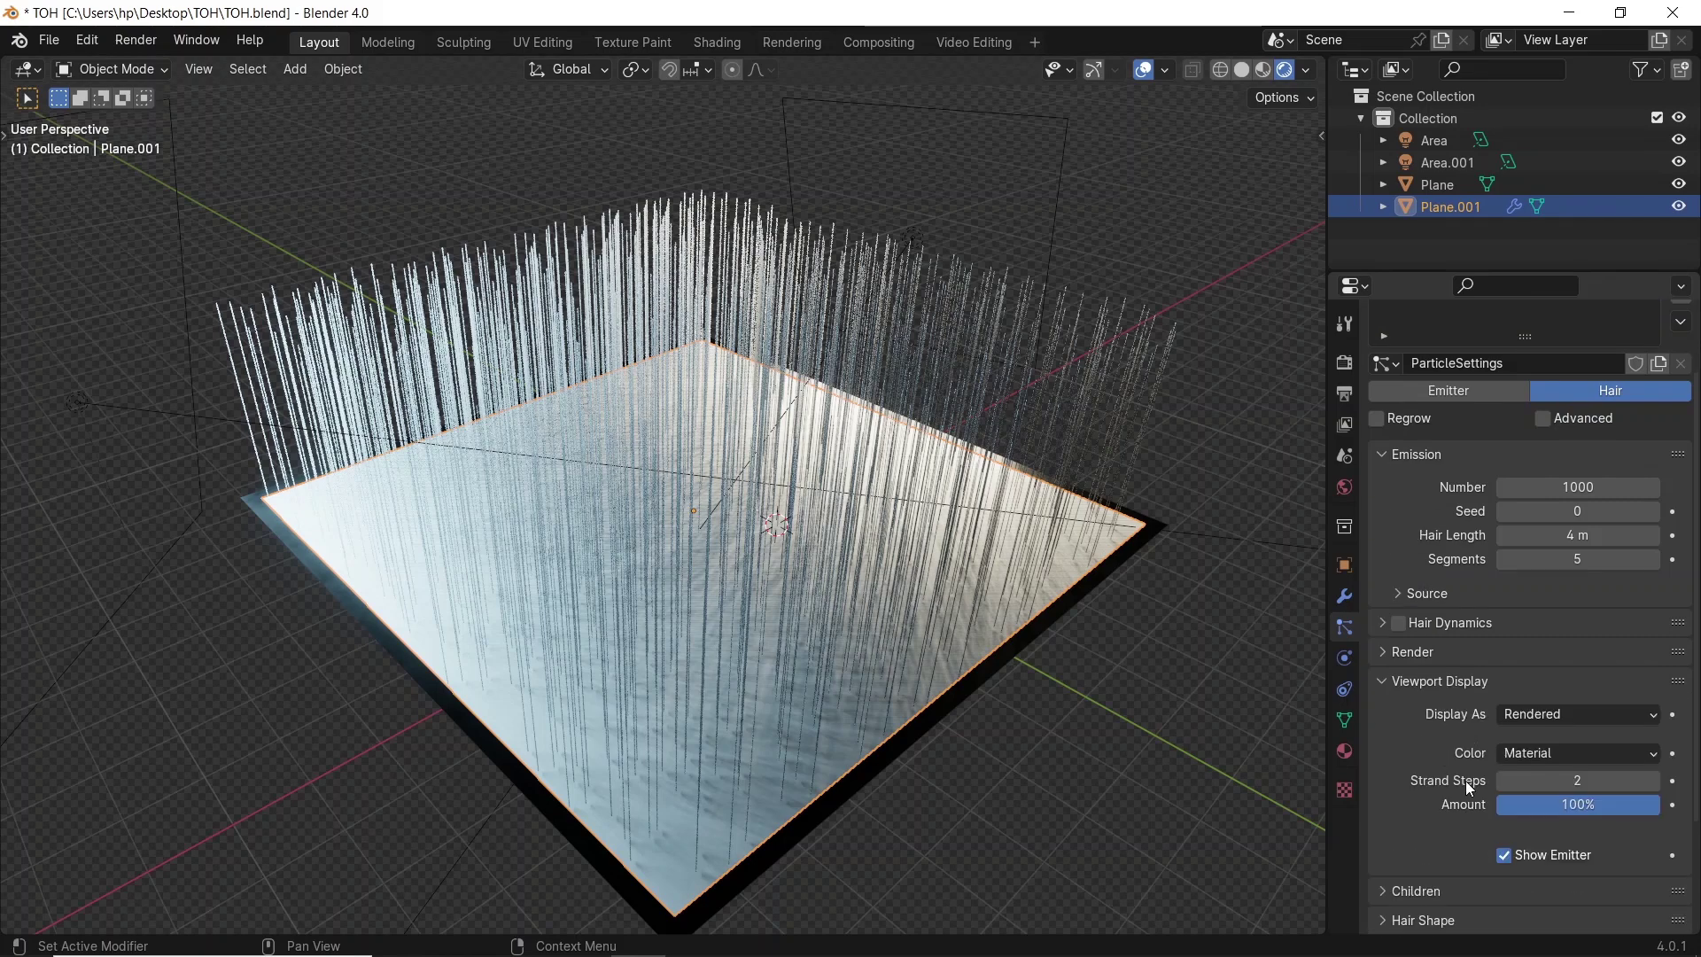
{"action": "left_click", "coordinate": [1505, 855]}
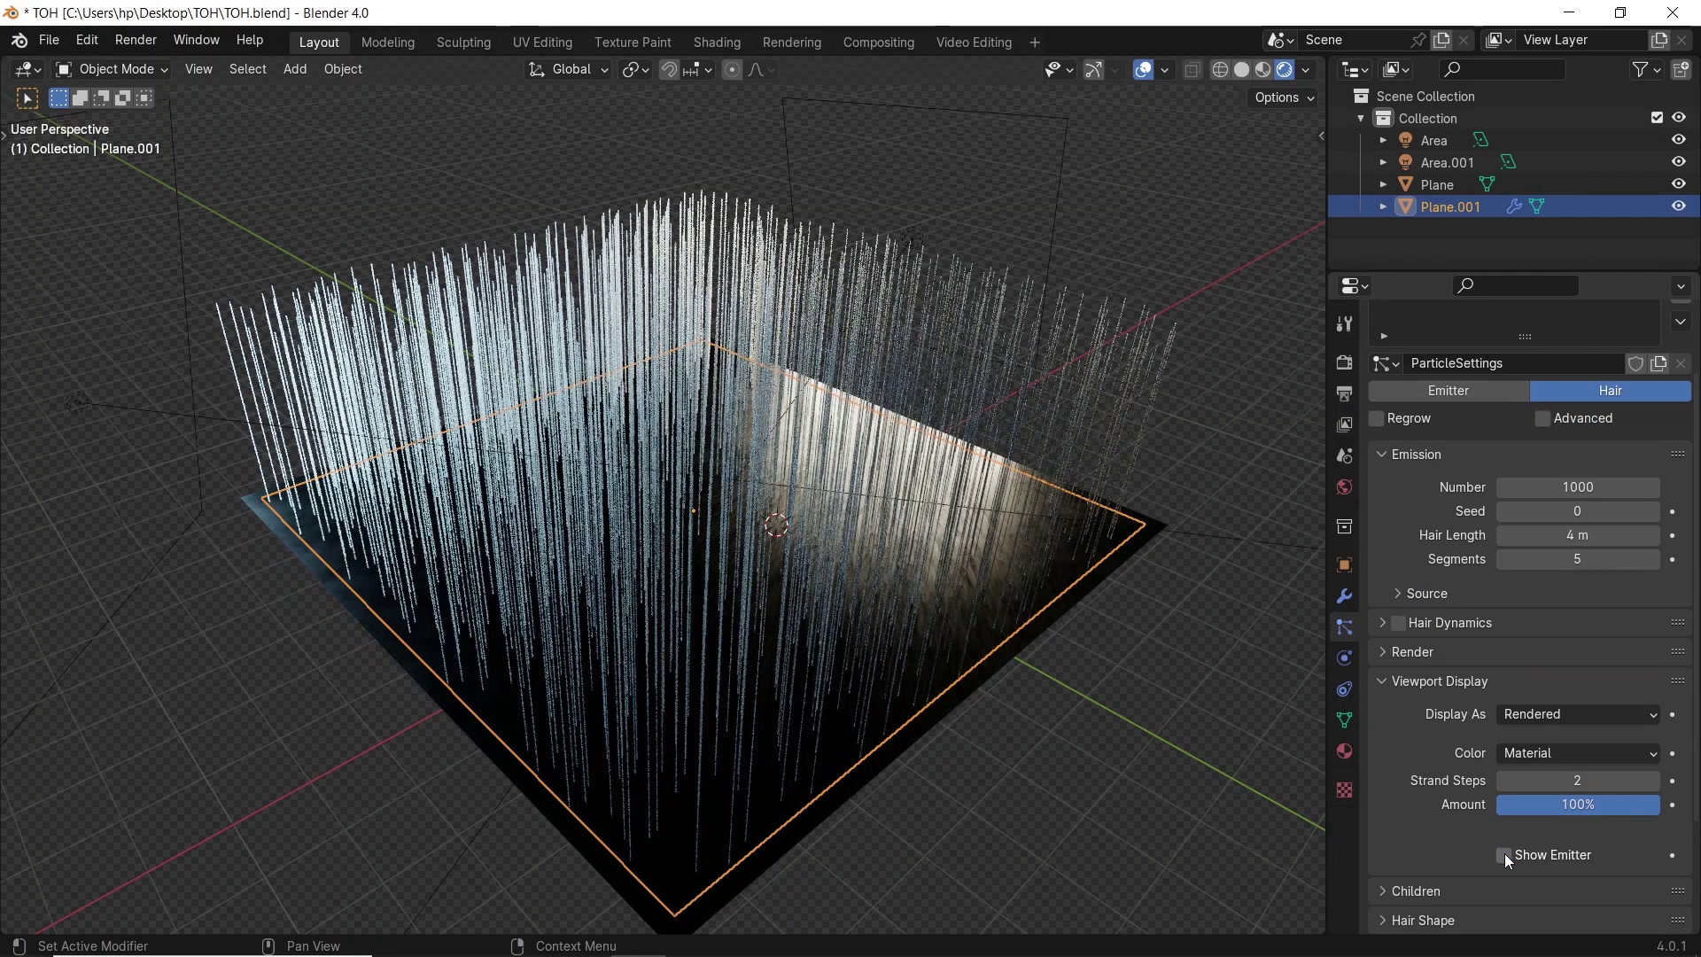
{"action": "left_click", "coordinate": [1448, 682]}
Set the hair length to 0.3 m and the strand number to 10000.
{"action": "left_click", "coordinate": [1566, 569]}
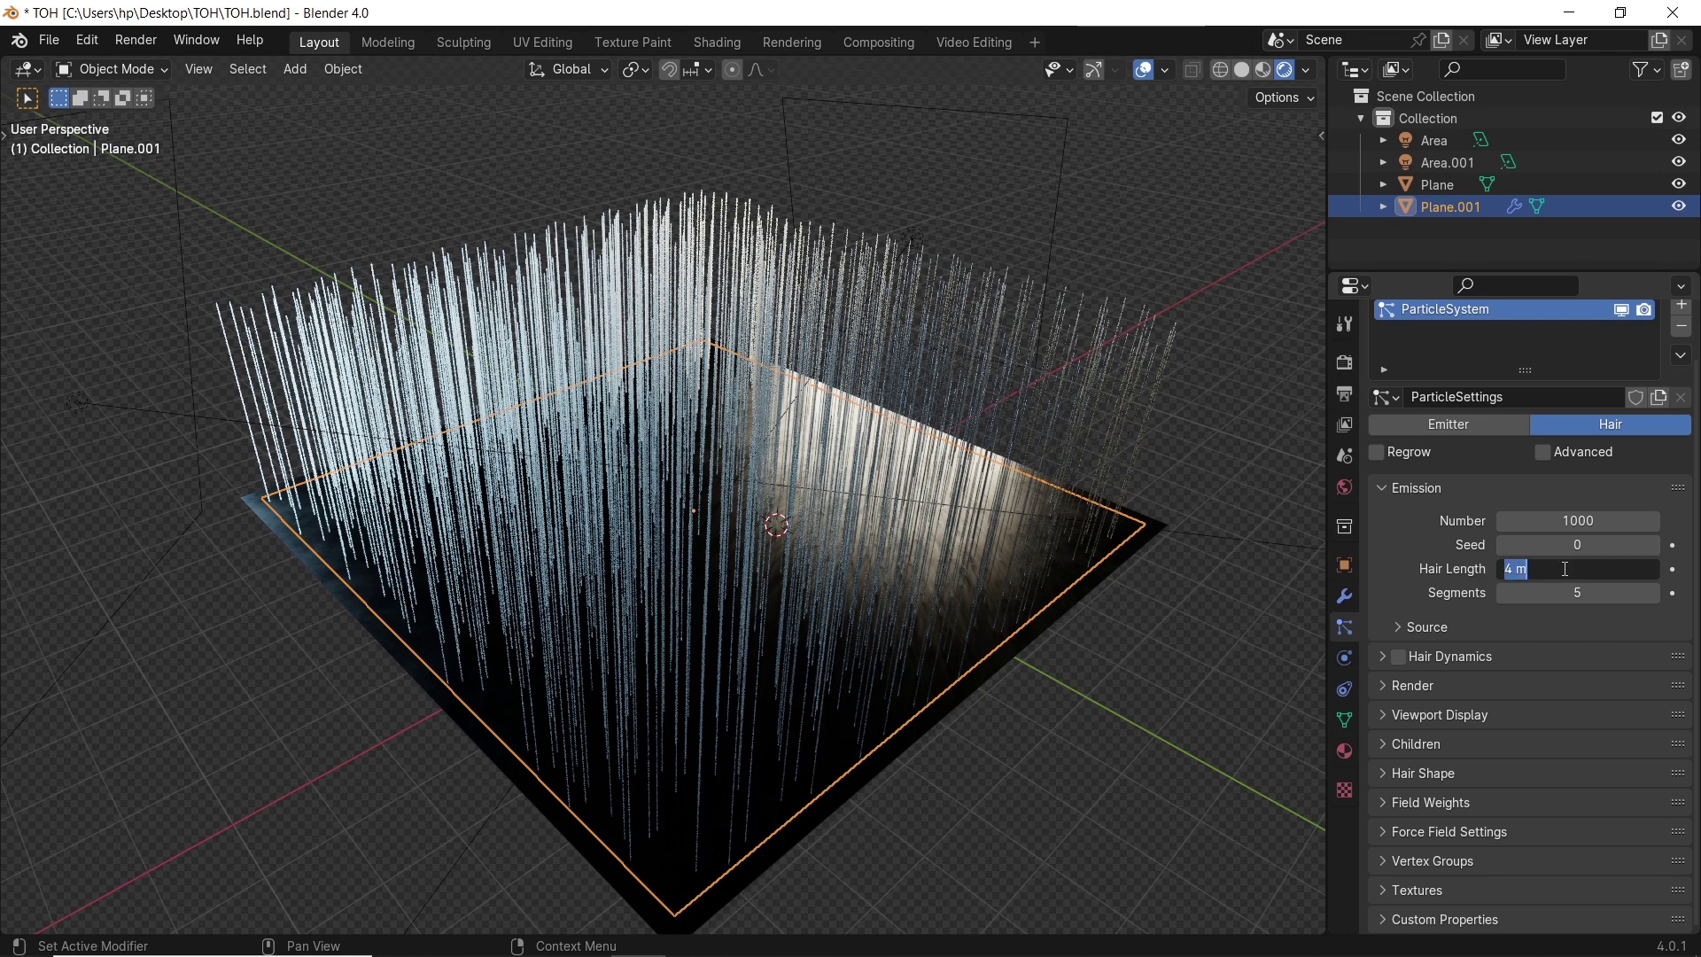
{"action": "type", "text": "0.3"}
{"action": "key", "text": "Return"}
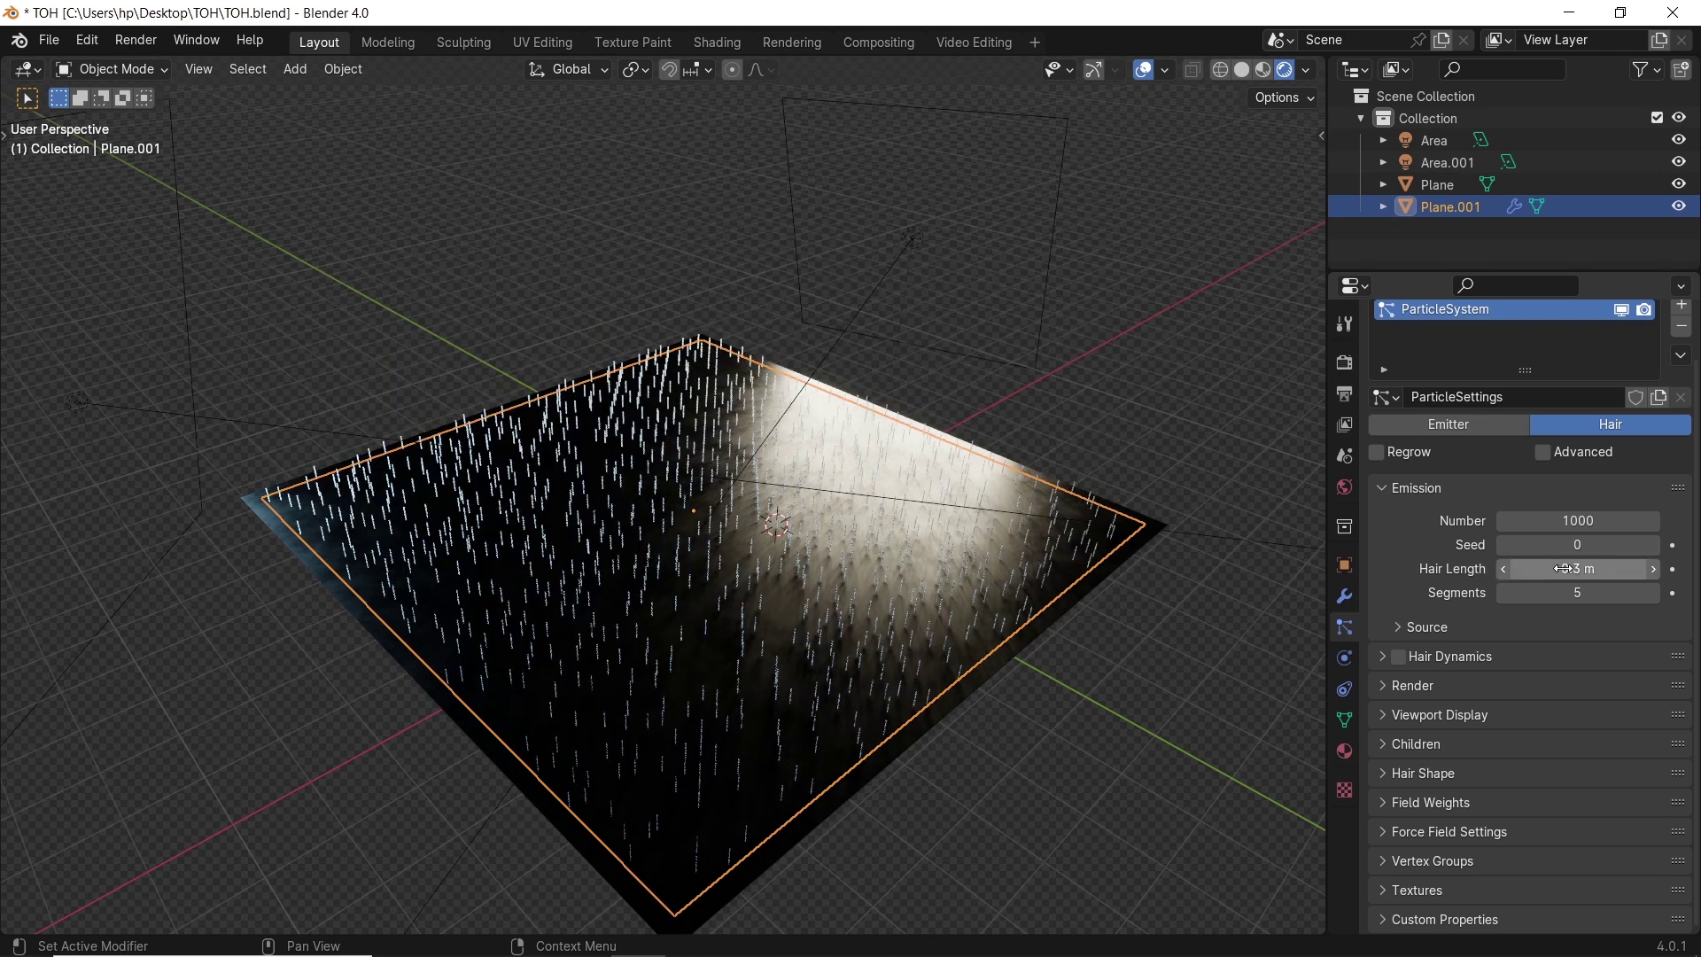
{"action": "left_click", "coordinate": [1571, 521]}
{"action": "type", "text": "10000"}
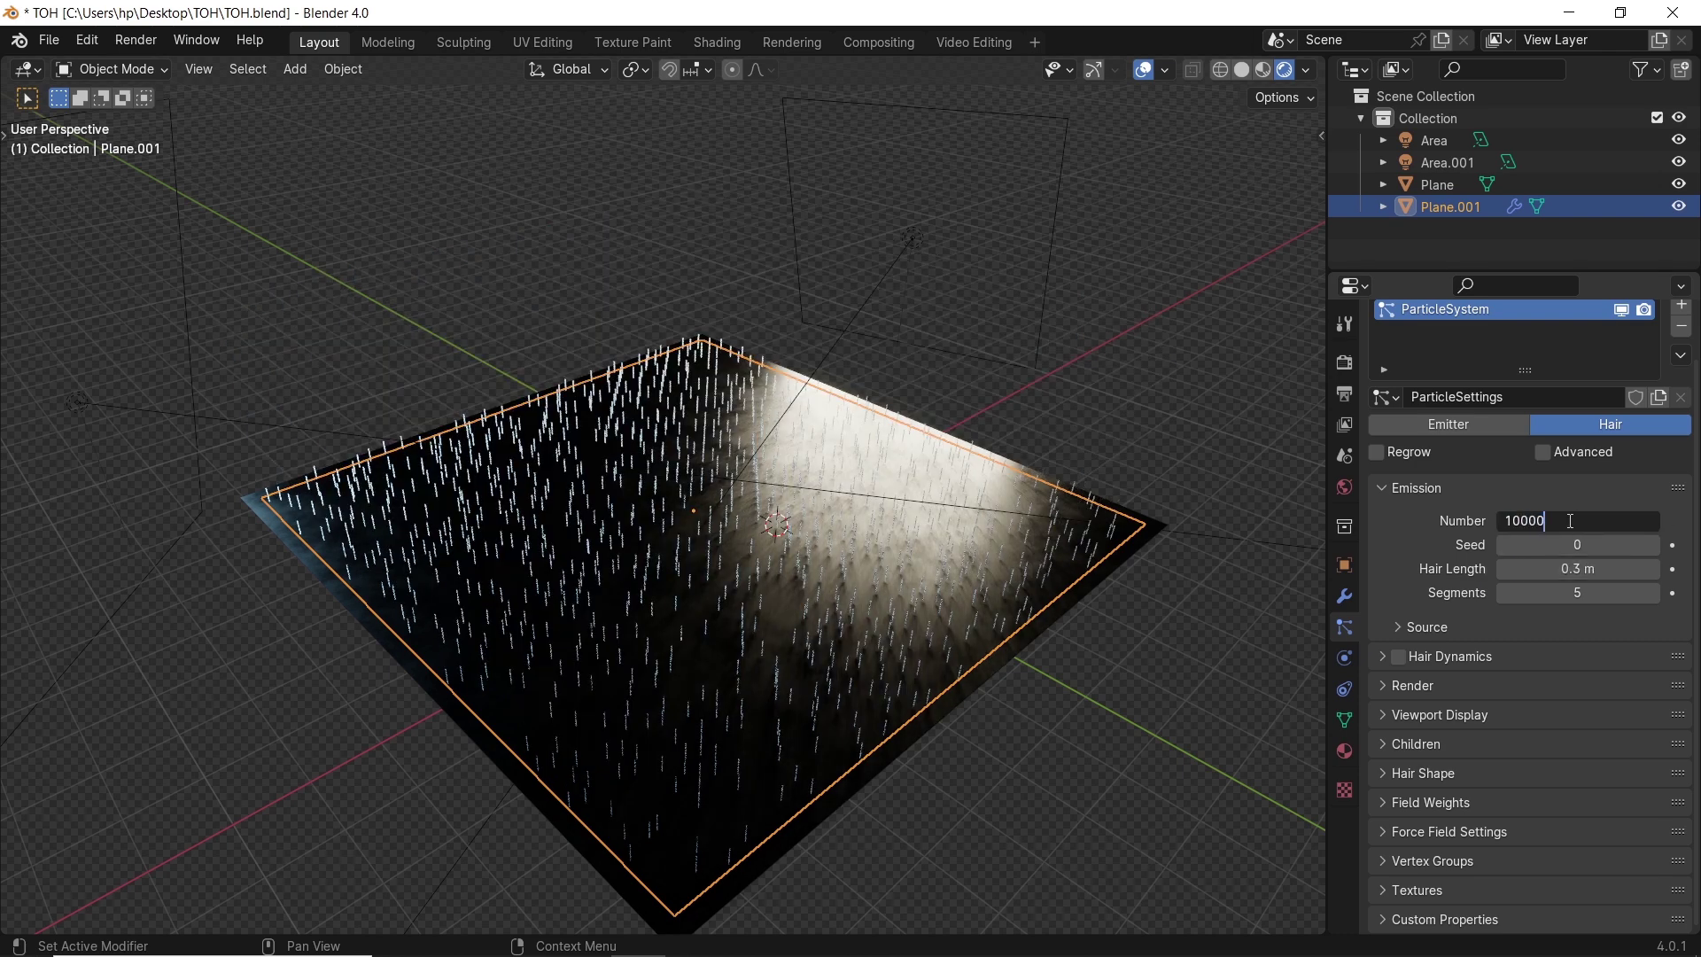
{"action": "key", "text": "Return"}
Create a new particle texture named 'Texture AD' and show it in the Texture tab.
{"action": "left_click", "coordinate": [1184, 599]}
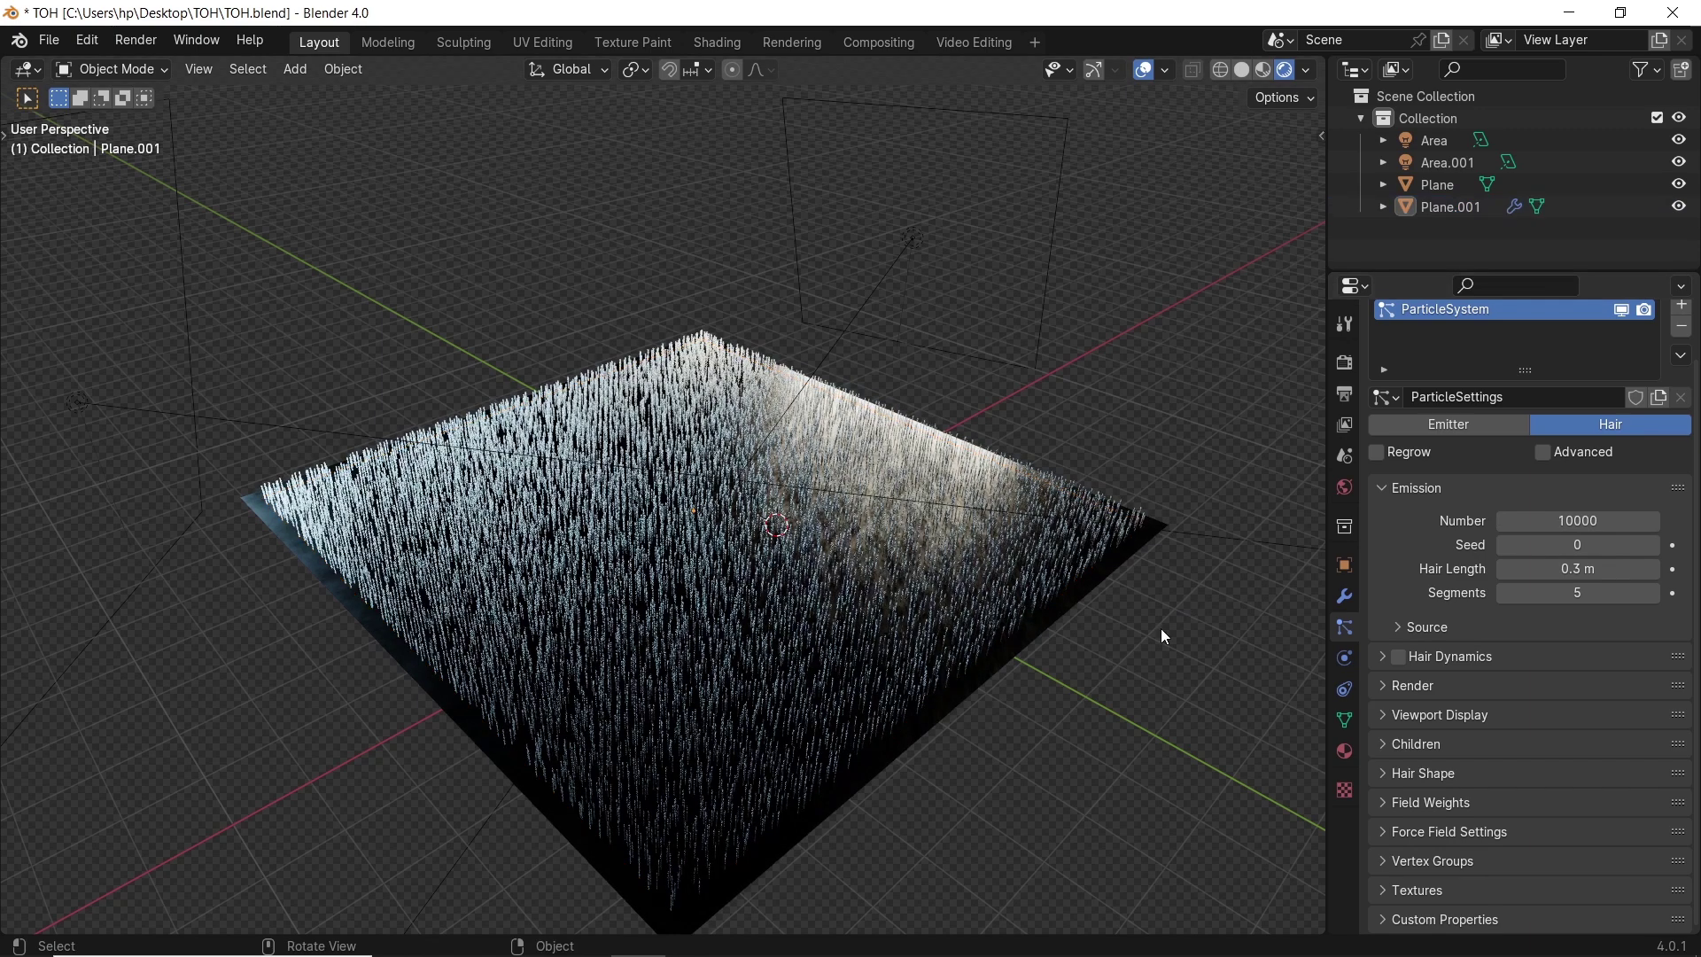
{"action": "left_click", "coordinate": [1448, 878]}
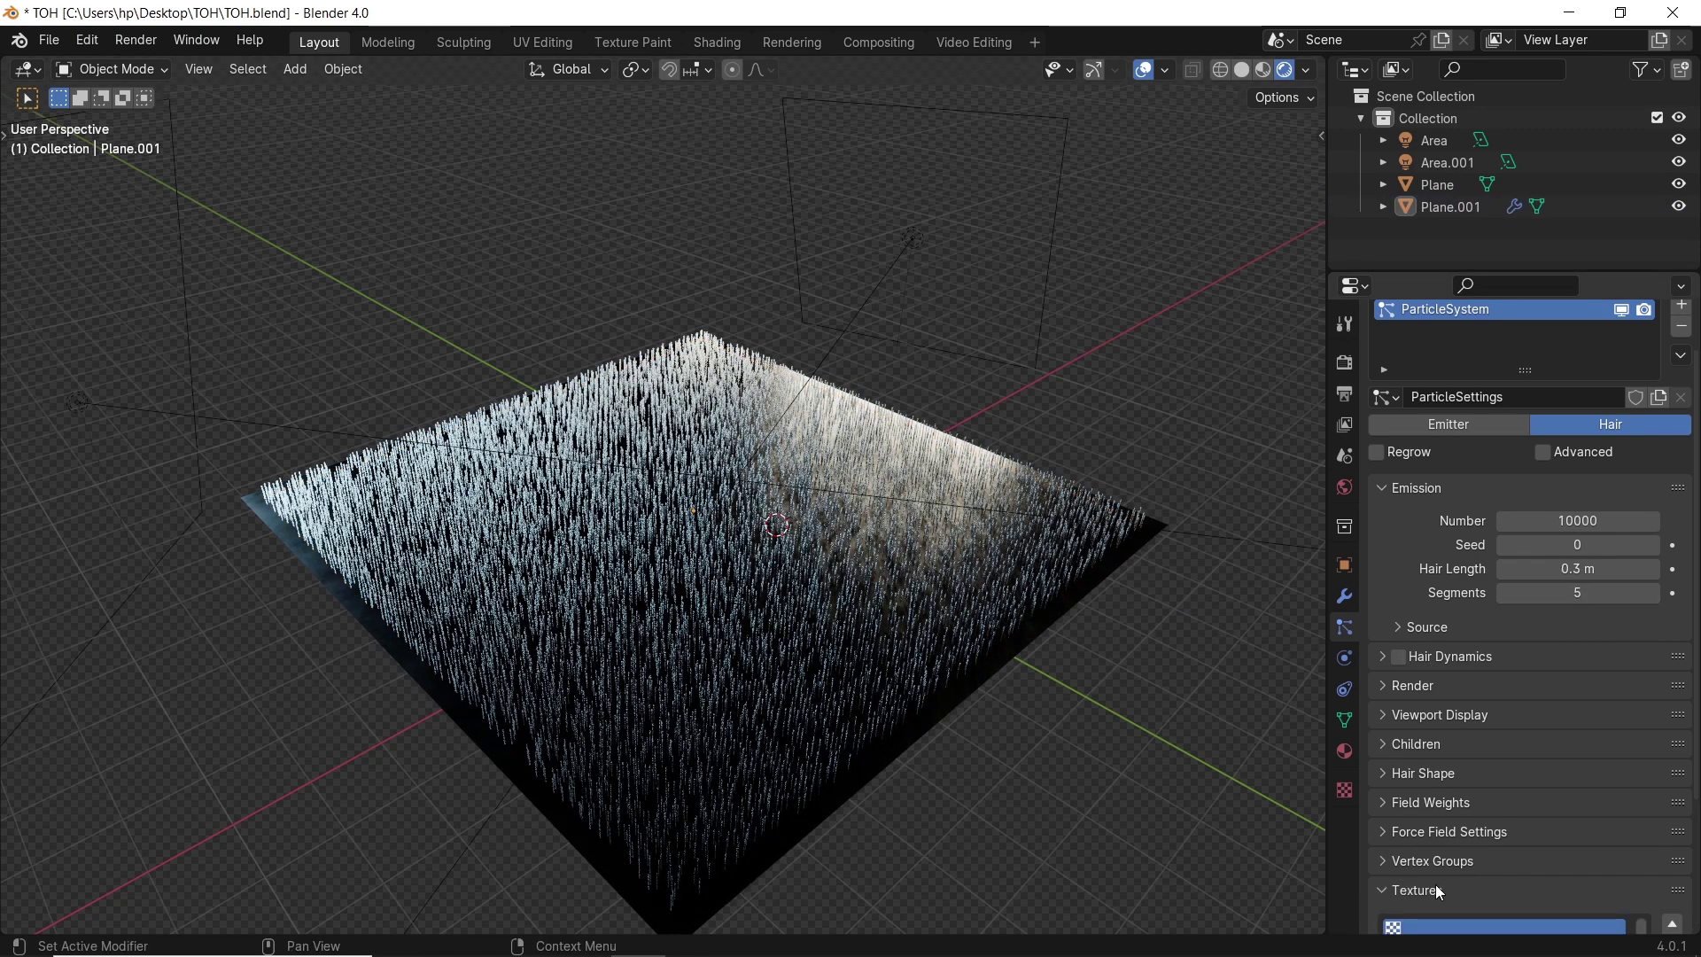
{"action": "scroll", "coordinate": [1681, 789], "scroll_direction": "down", "scroll_amount": 4}
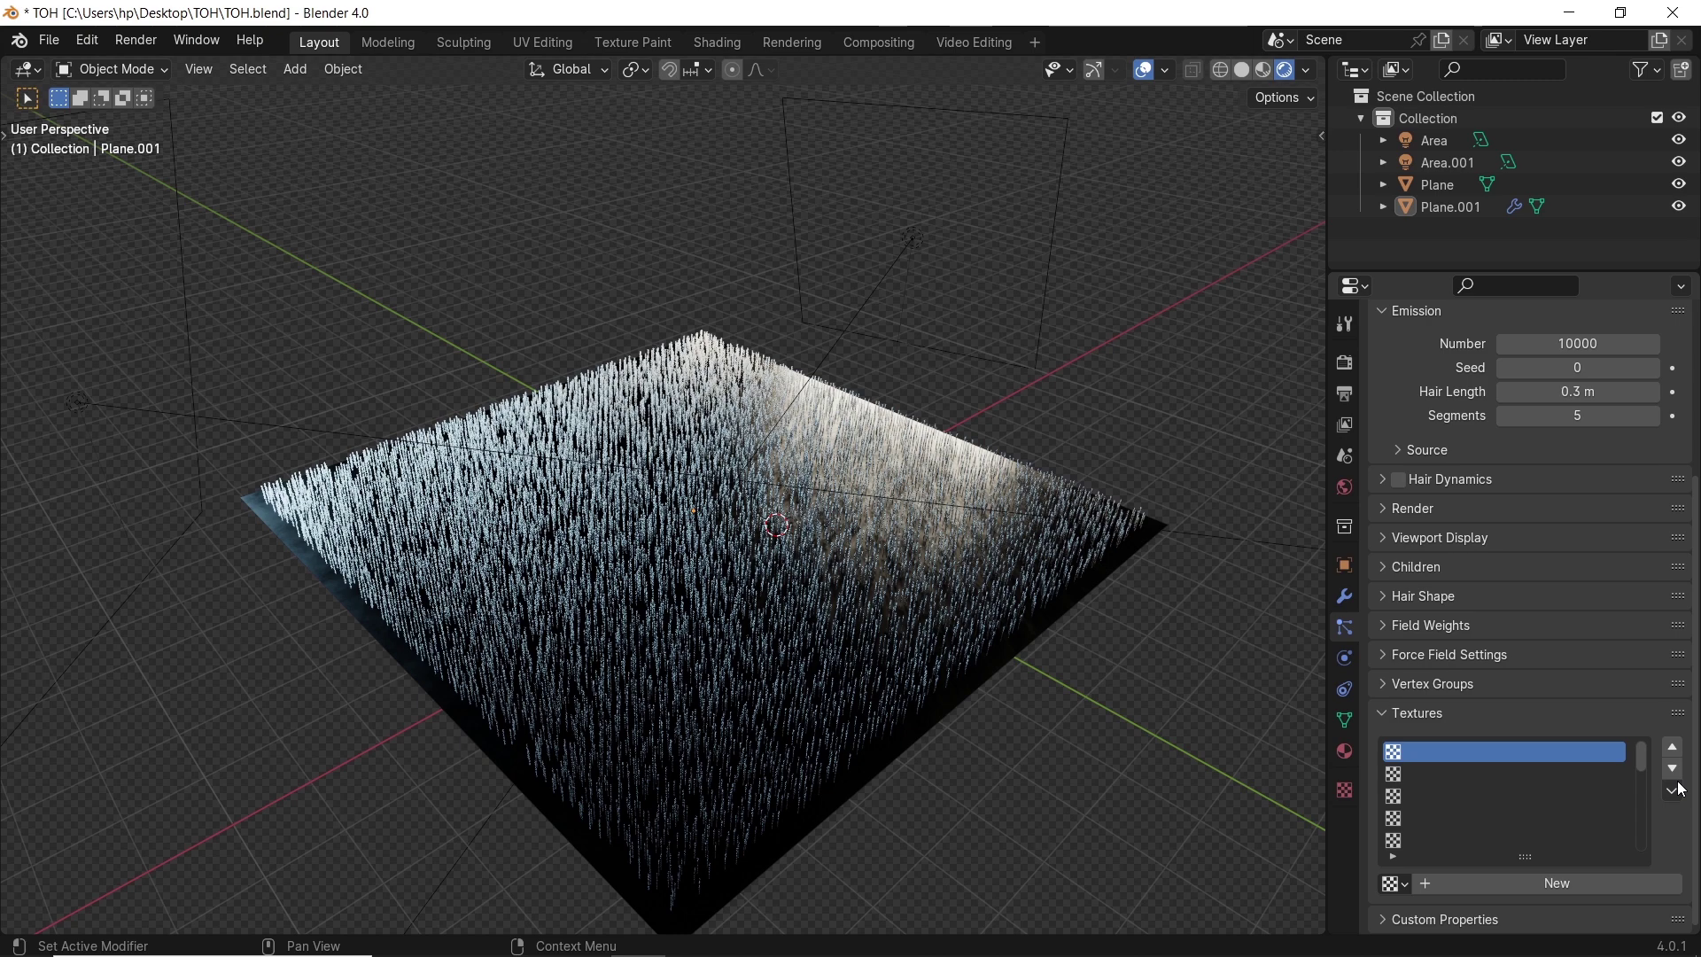
{"action": "left_click", "coordinate": [1545, 891]}
{"action": "double_click", "coordinate": [1546, 893]}
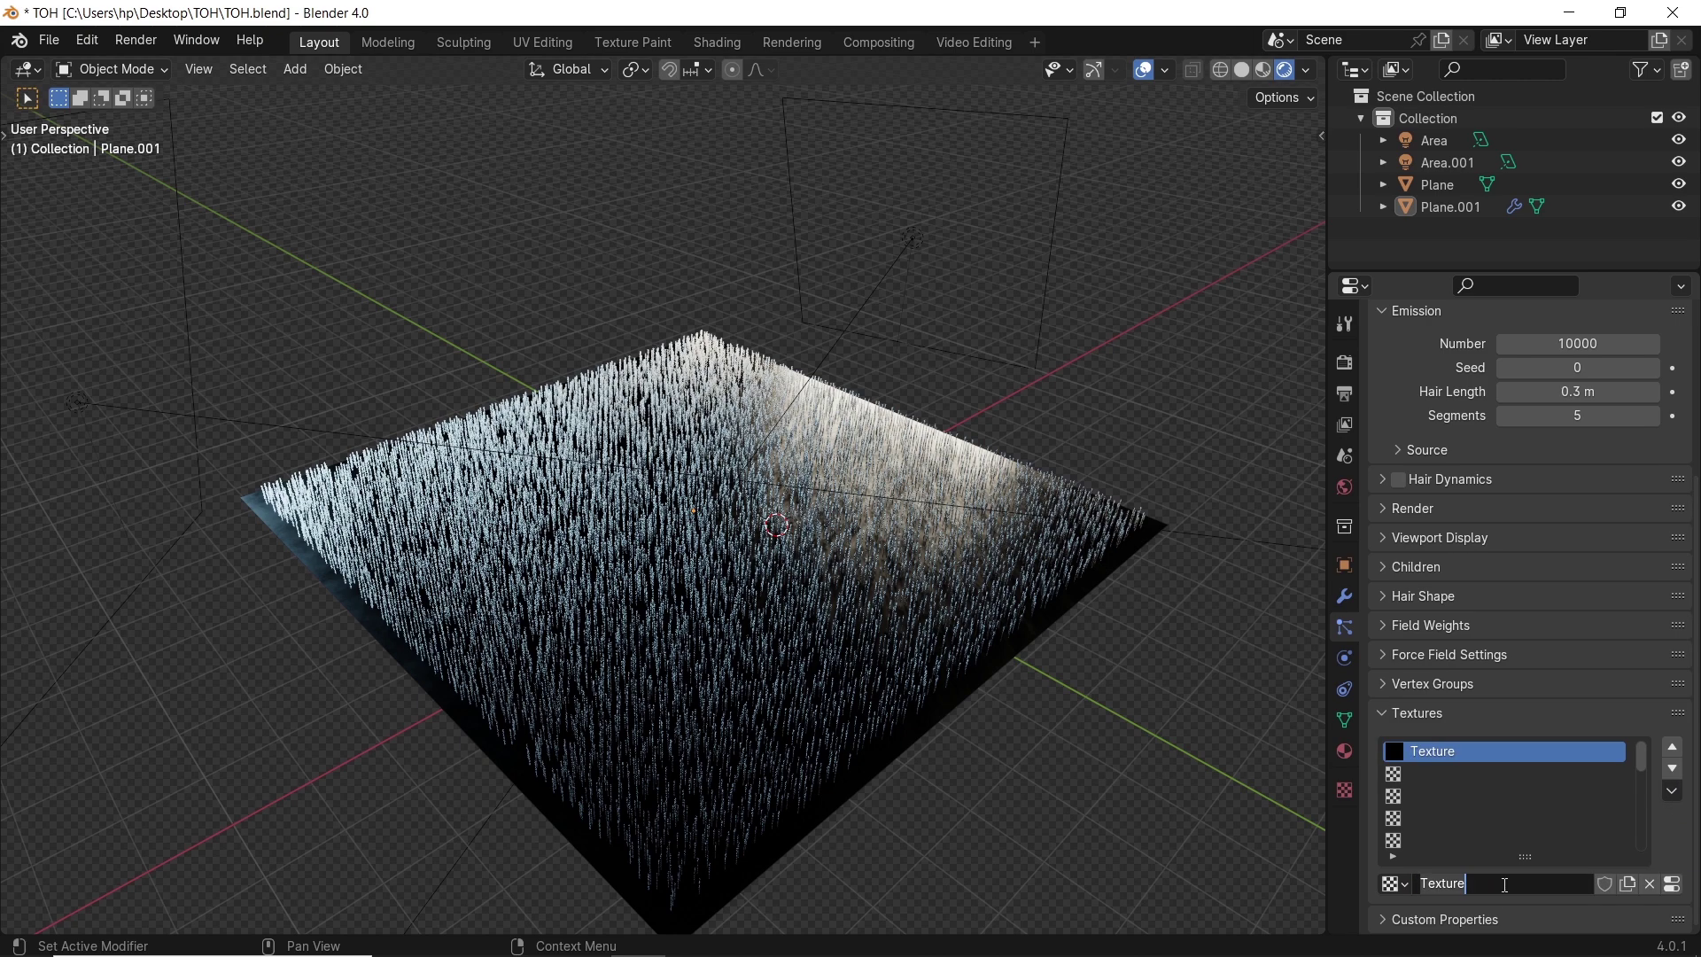
{"action": "type", "text": "AD"}
{"action": "key", "text": "Return"}
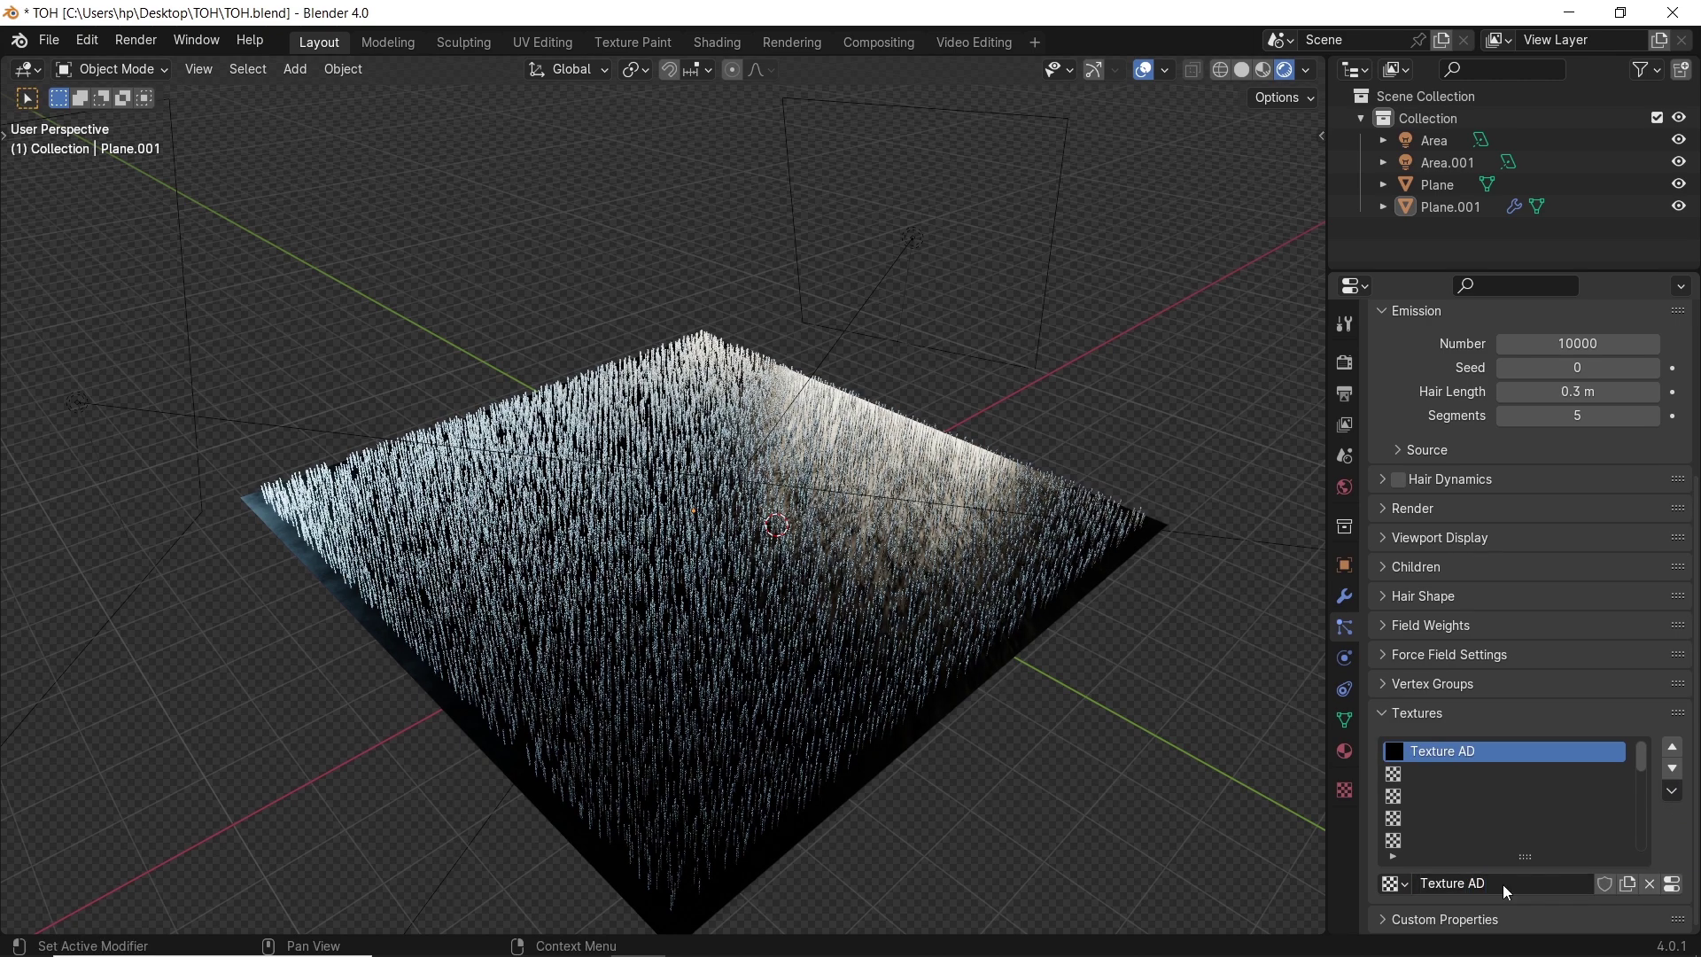
{"action": "left_click", "coordinate": [1672, 884]}
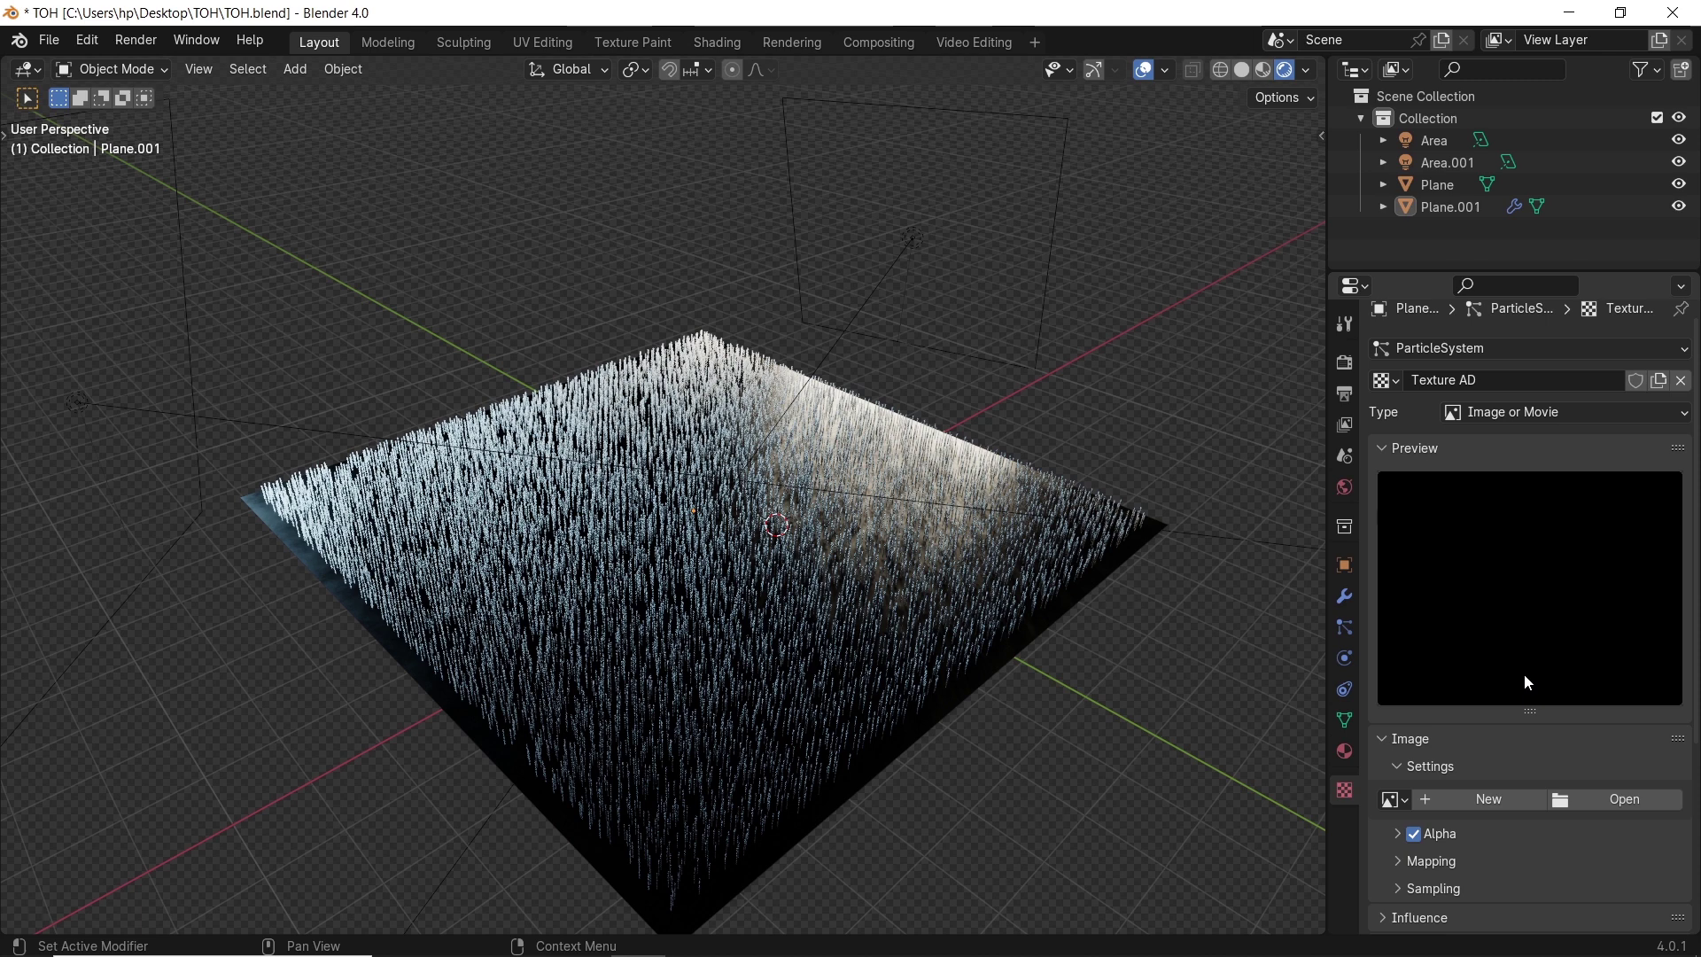
Try Clouds and Distorted Noise, then set Texture AD's type to Magic.
{"action": "left_click", "coordinate": [1490, 348]}
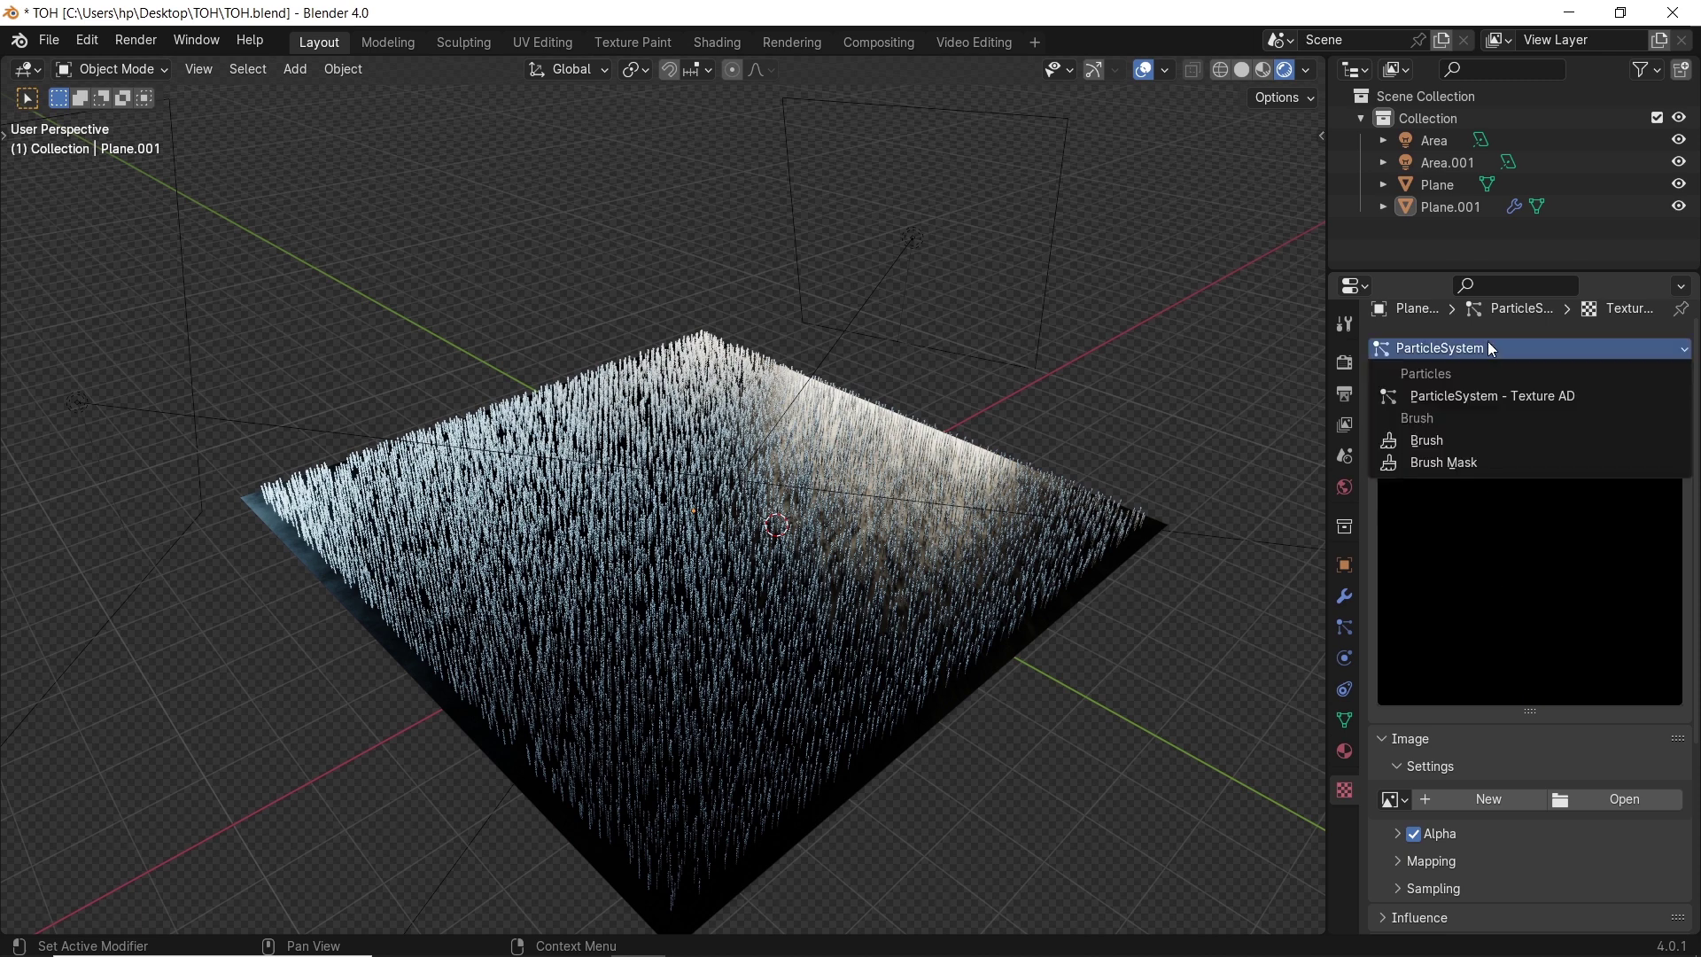
{"action": "left_click", "coordinate": [1491, 348]}
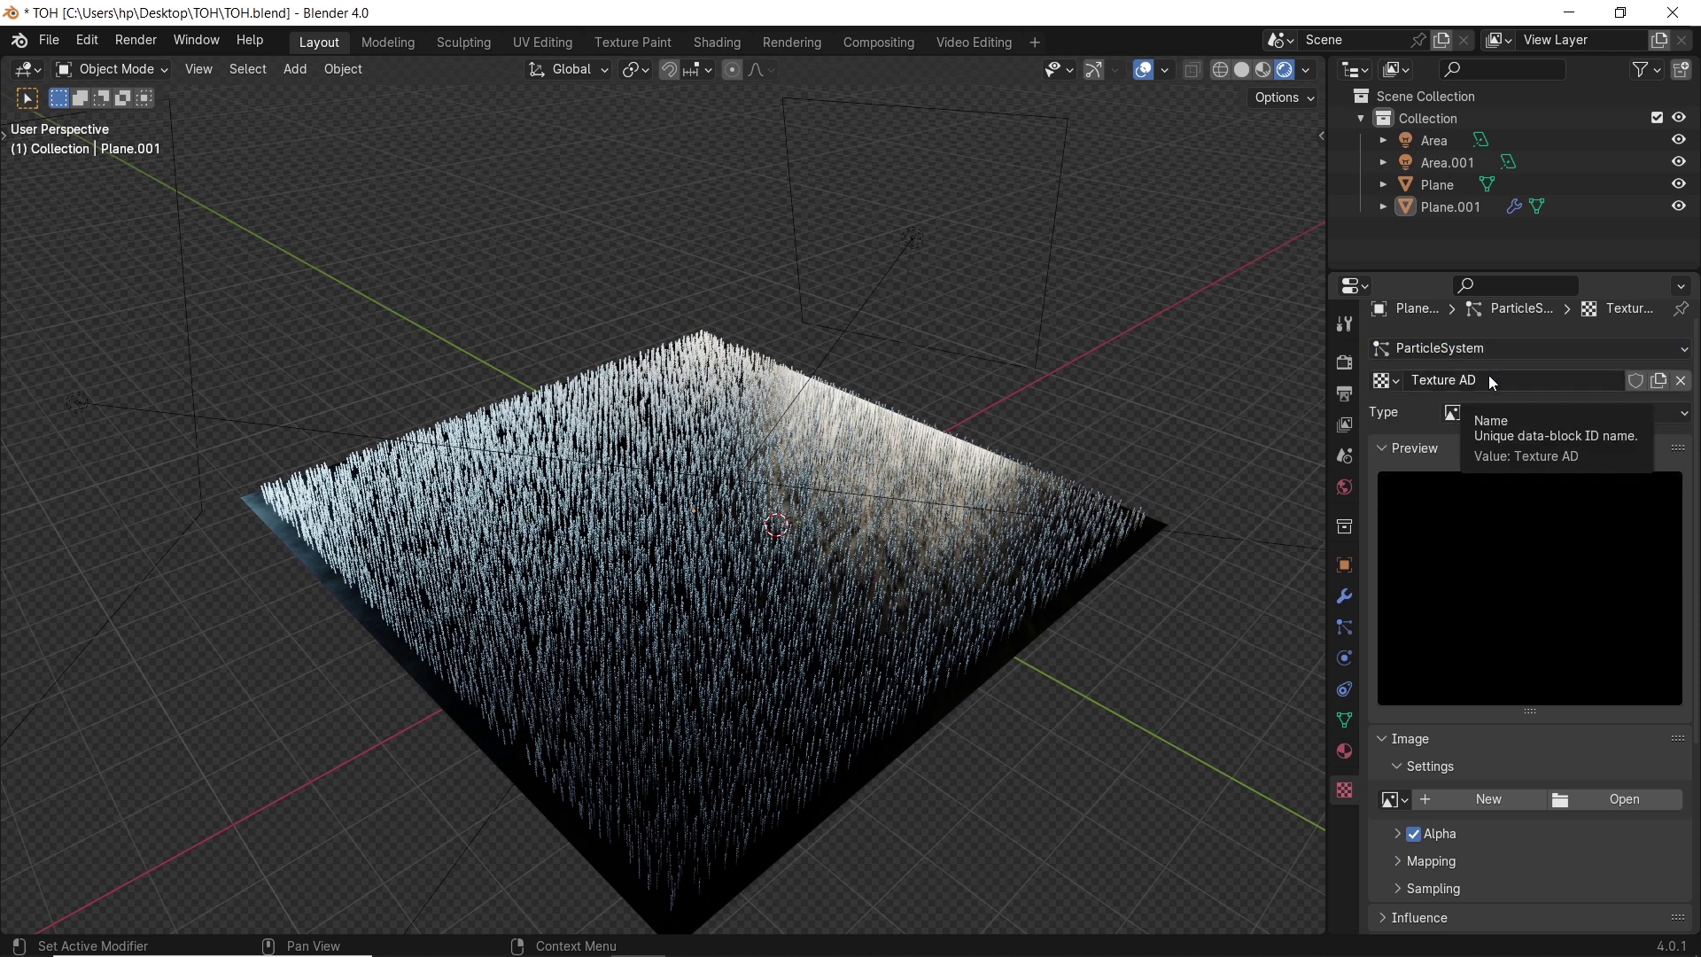
{"action": "left_click", "coordinate": [1507, 414]}
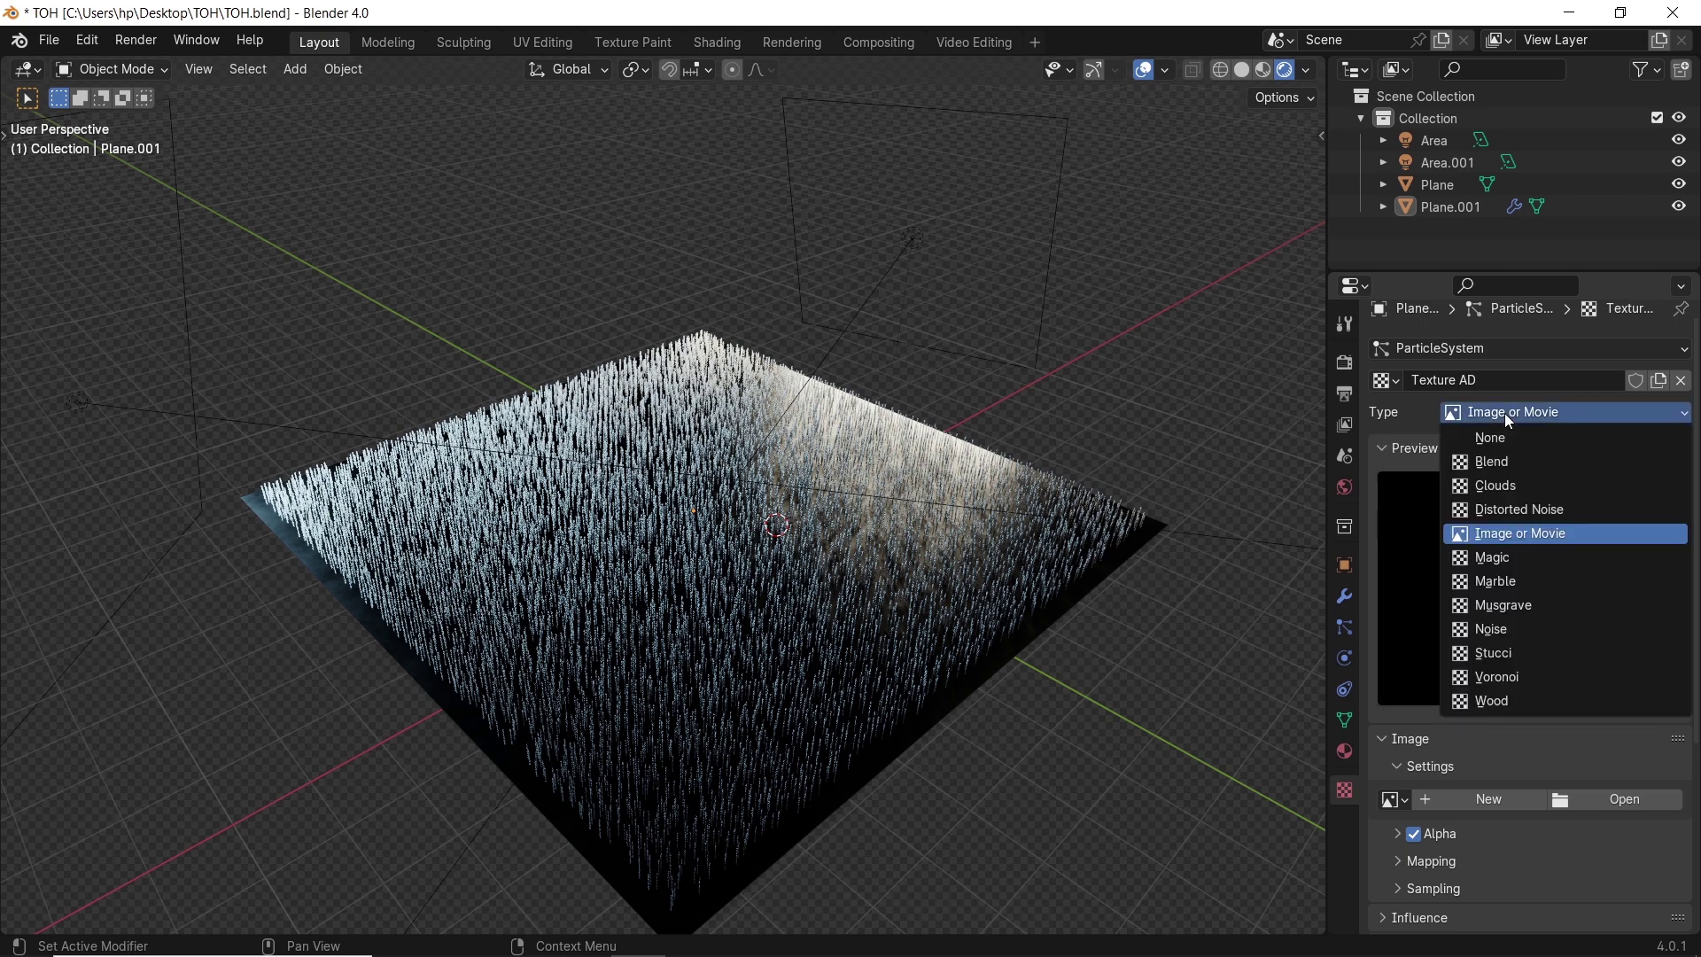
{"action": "left_click", "coordinate": [1505, 483]}
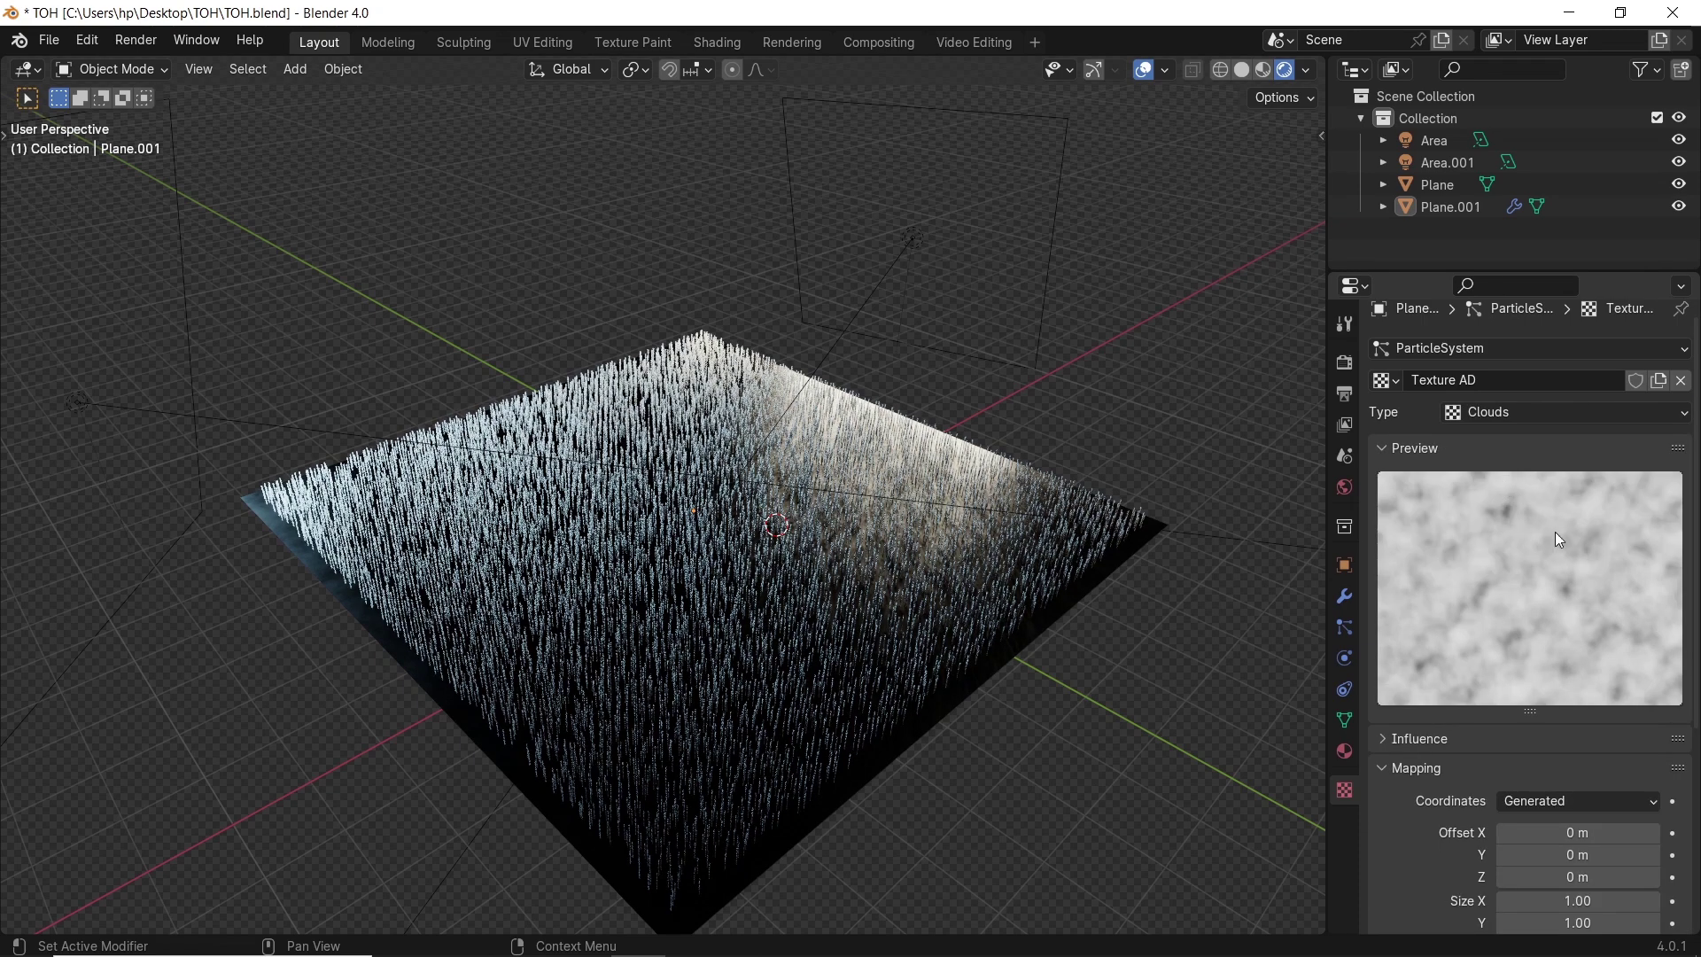
{"action": "left_click", "coordinate": [1520, 412]}
{"action": "left_click", "coordinate": [1524, 514]}
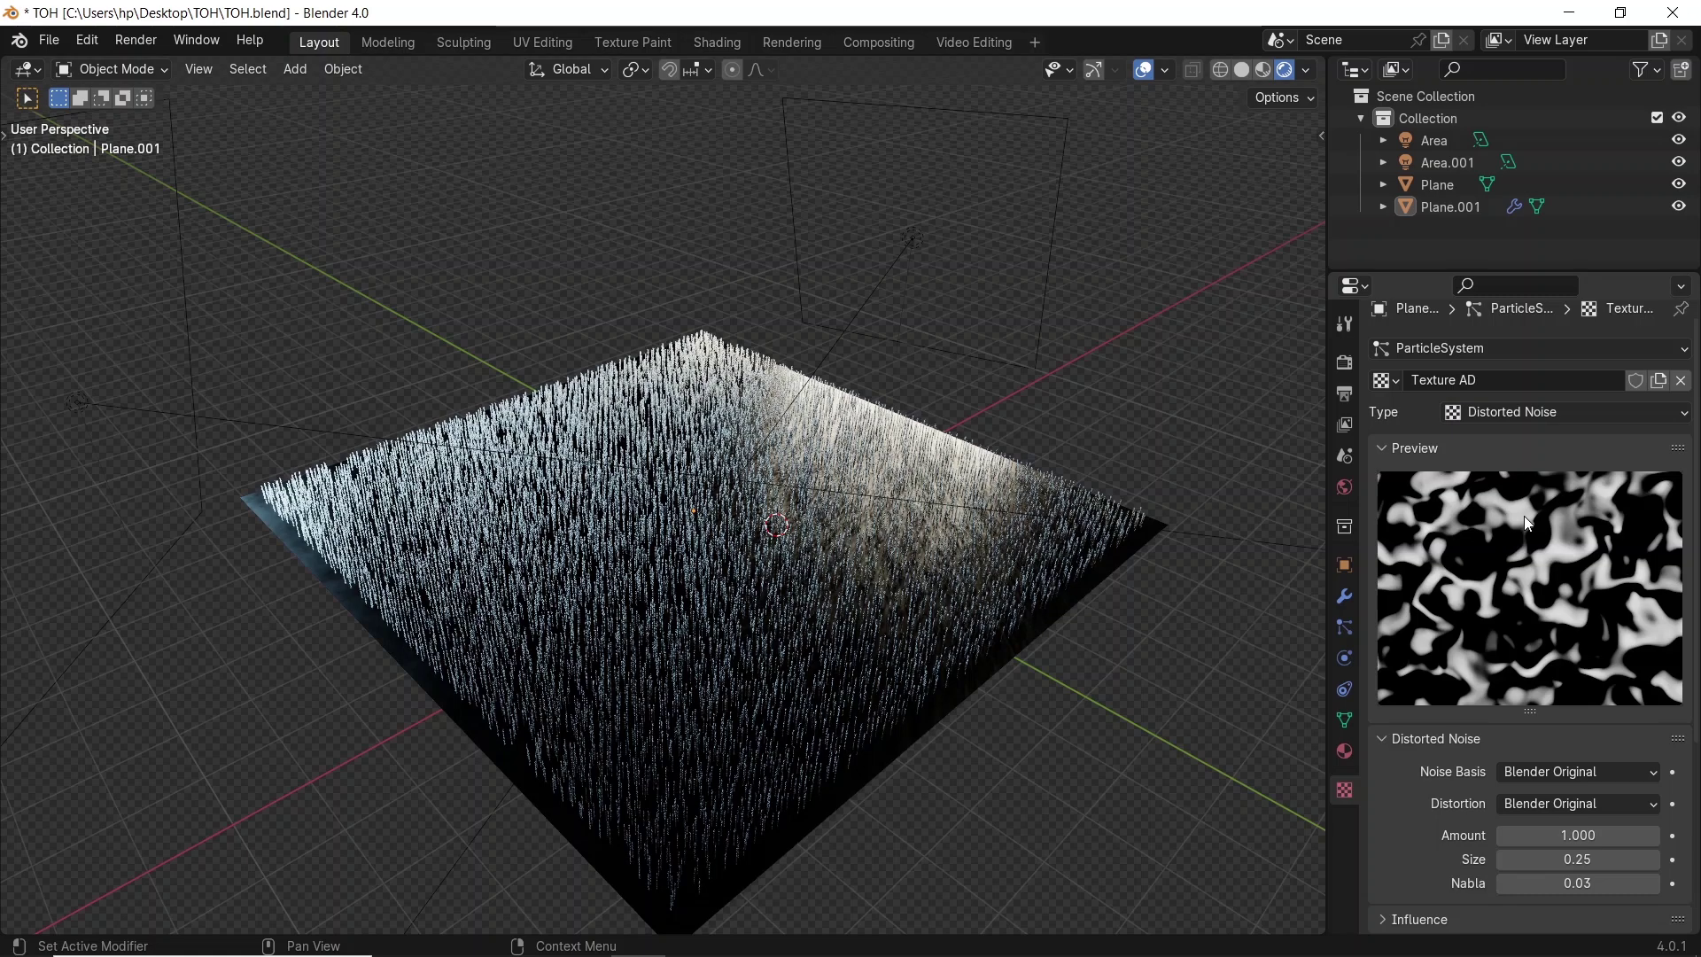
{"action": "left_click", "coordinate": [1522, 411]}
{"action": "left_click", "coordinate": [1513, 559]}
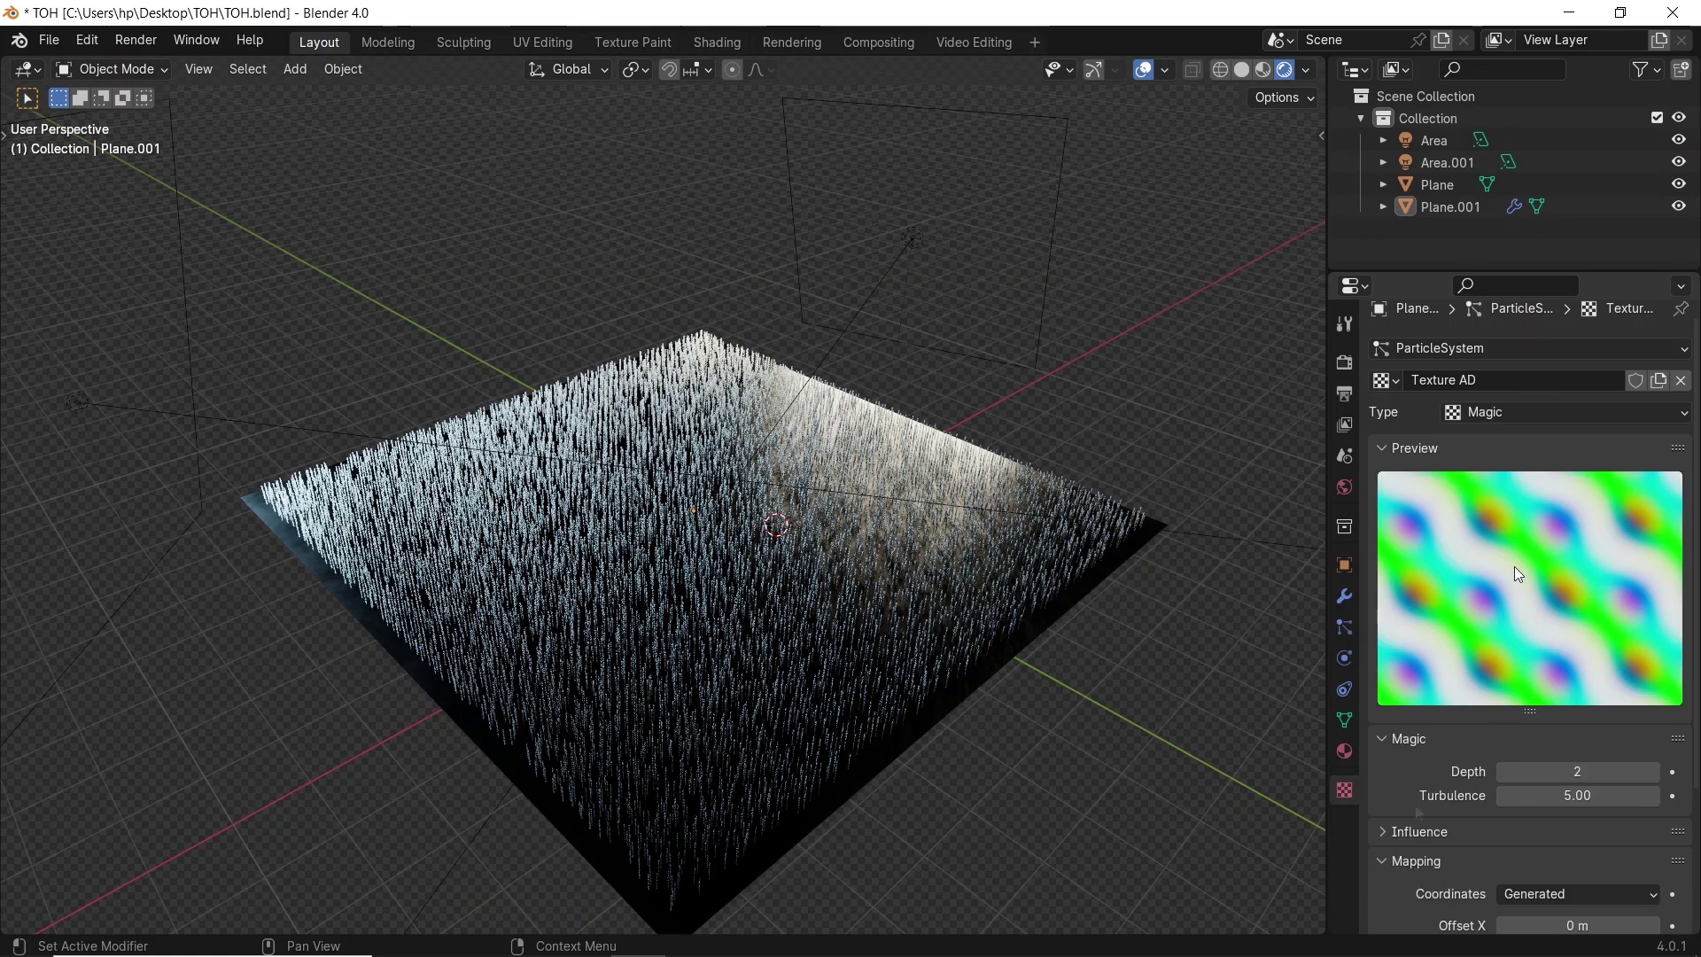
{"action": "left_click", "coordinate": [1412, 831]}
In Texture AD's influence, disable General Time and enable Hair Length.
{"action": "scroll", "coordinate": [1412, 830], "scroll_direction": "down", "scroll_amount": 5}
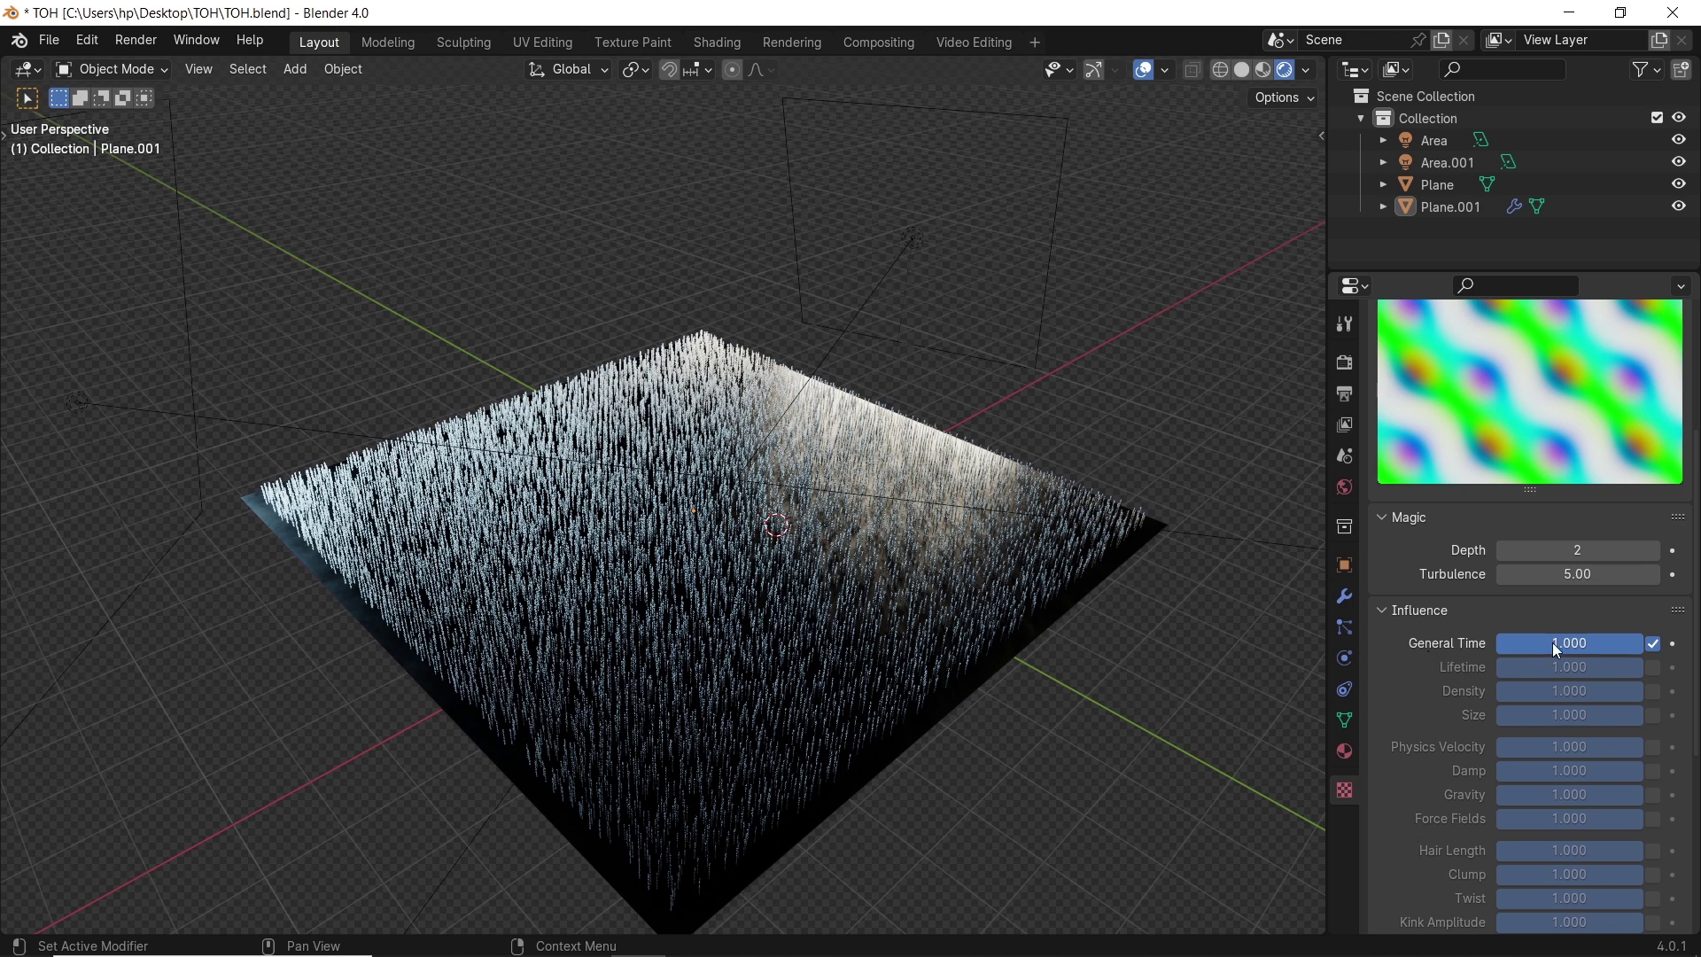
{"action": "left_click", "coordinate": [1653, 644]}
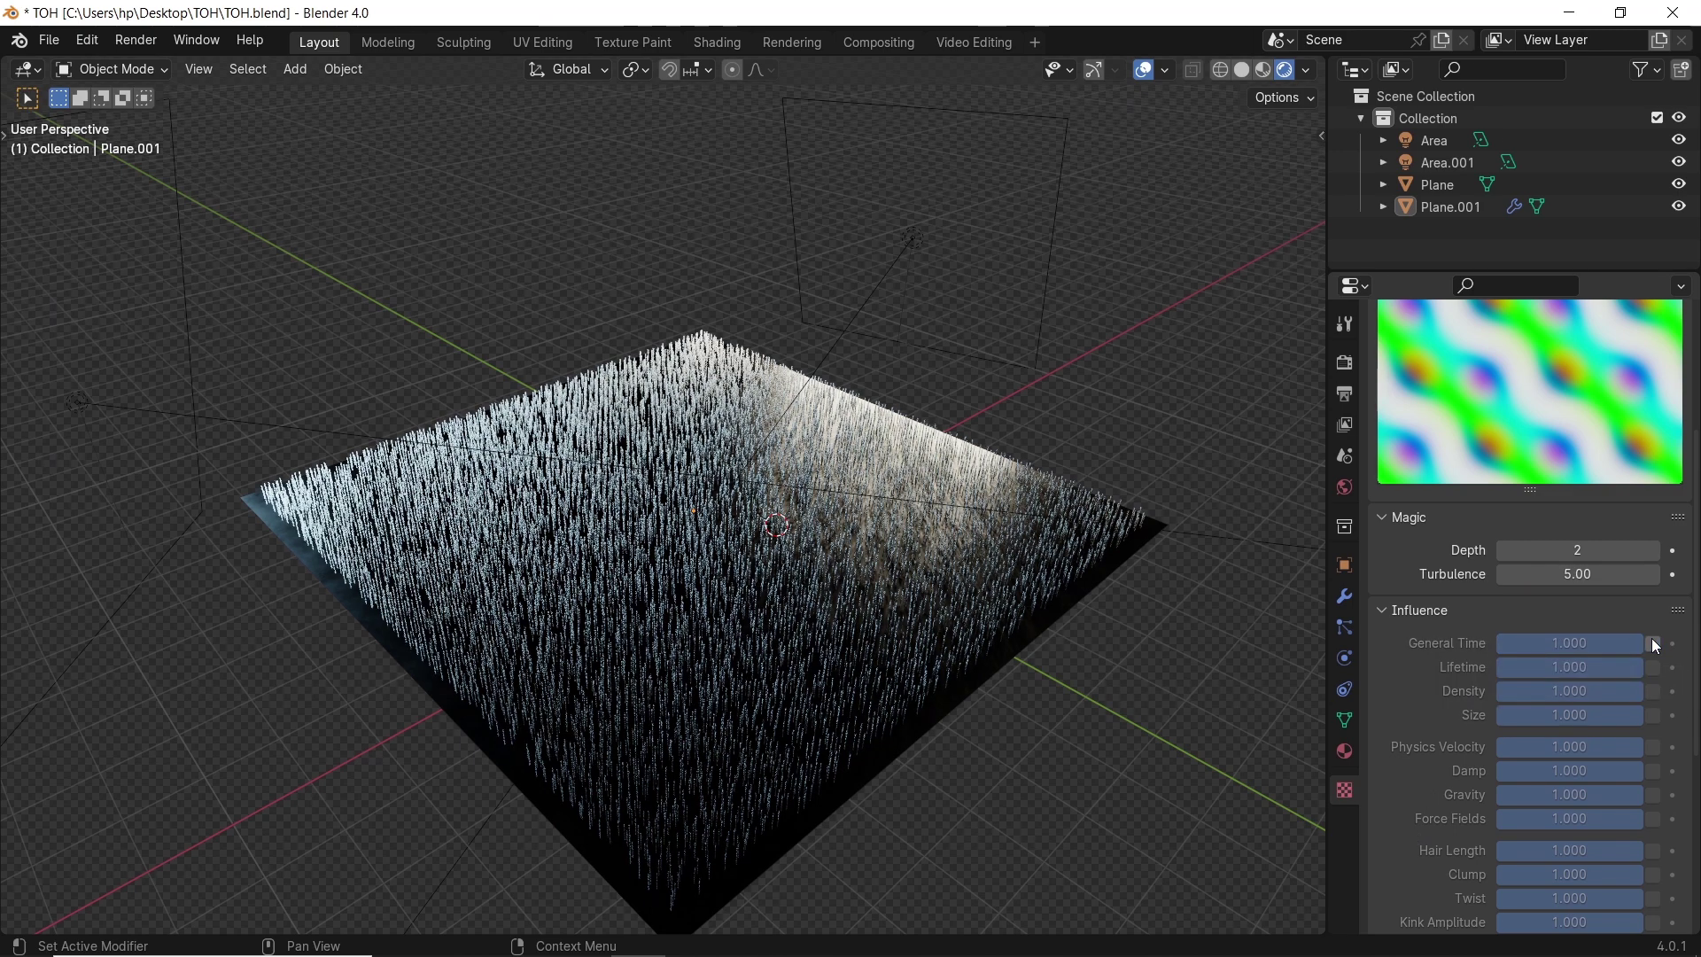
{"action": "scroll", "coordinate": [1653, 644], "scroll_direction": "down", "scroll_amount": 4}
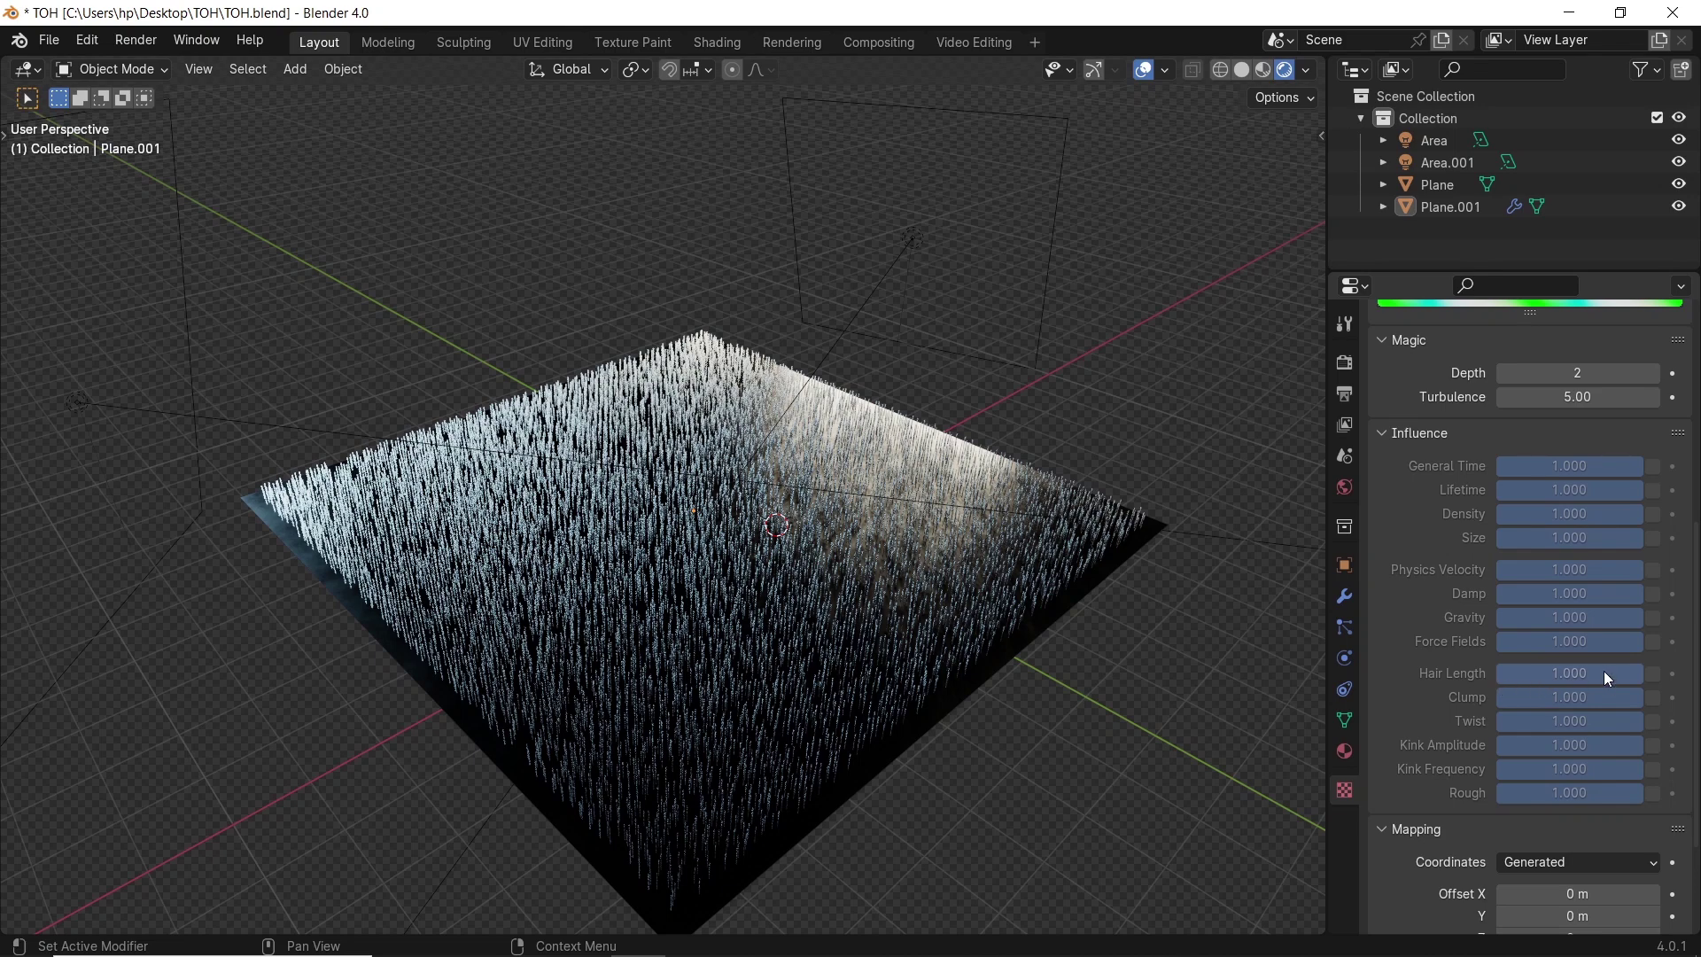
{"action": "left_click", "coordinate": [1653, 673]}
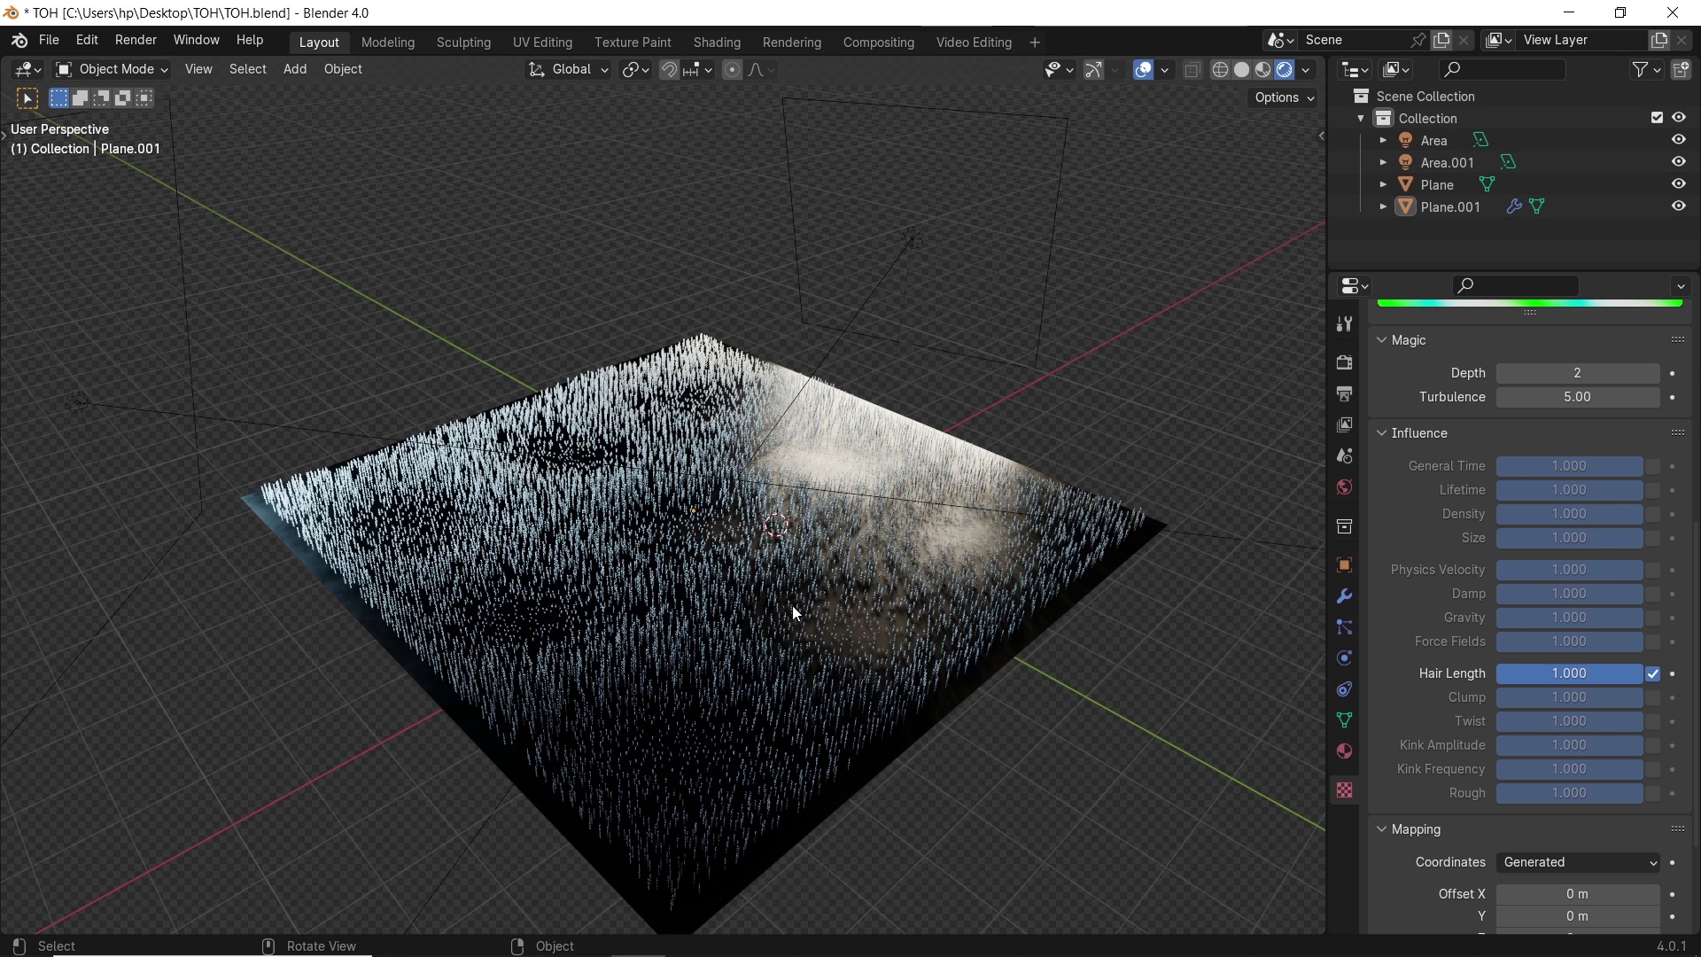
{"action": "scroll", "coordinate": [1440, 669], "scroll_direction": "up", "scroll_amount": 10}
{"action": "scroll", "coordinate": [1442, 673], "scroll_direction": "up", "scroll_amount": 1}
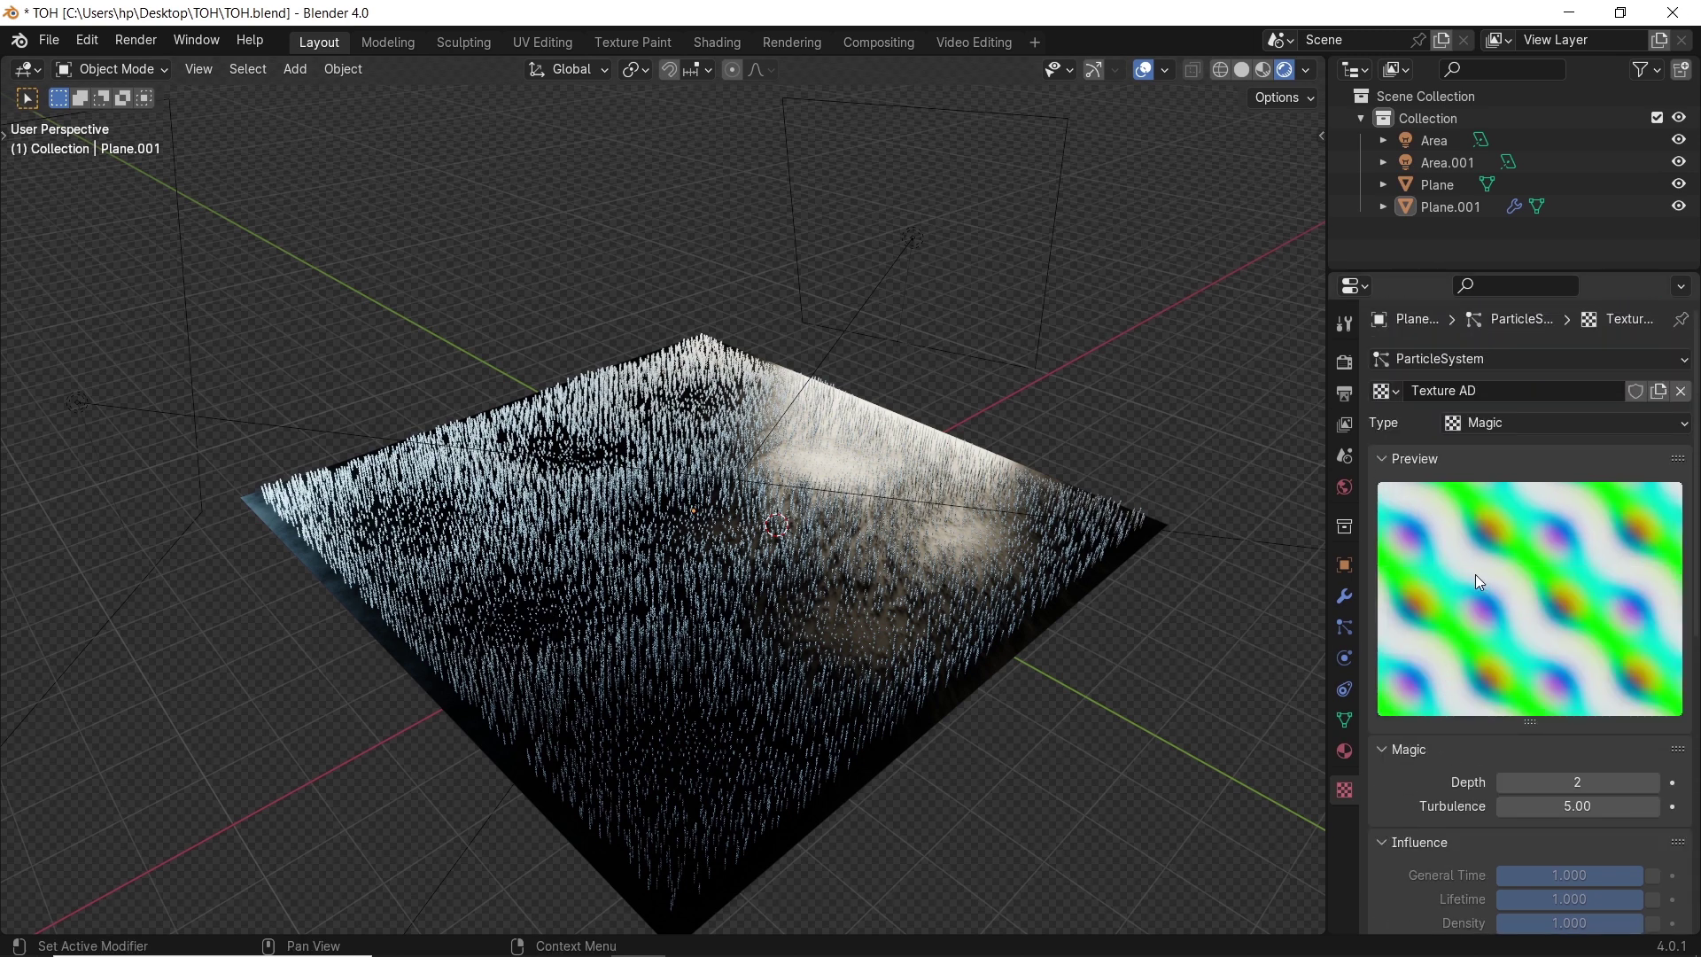
{"action": "left_click", "coordinate": [1546, 421]}
Switch Texture AD to Image or Movie and load the adidas logo image.
{"action": "left_click", "coordinate": [1529, 544]}
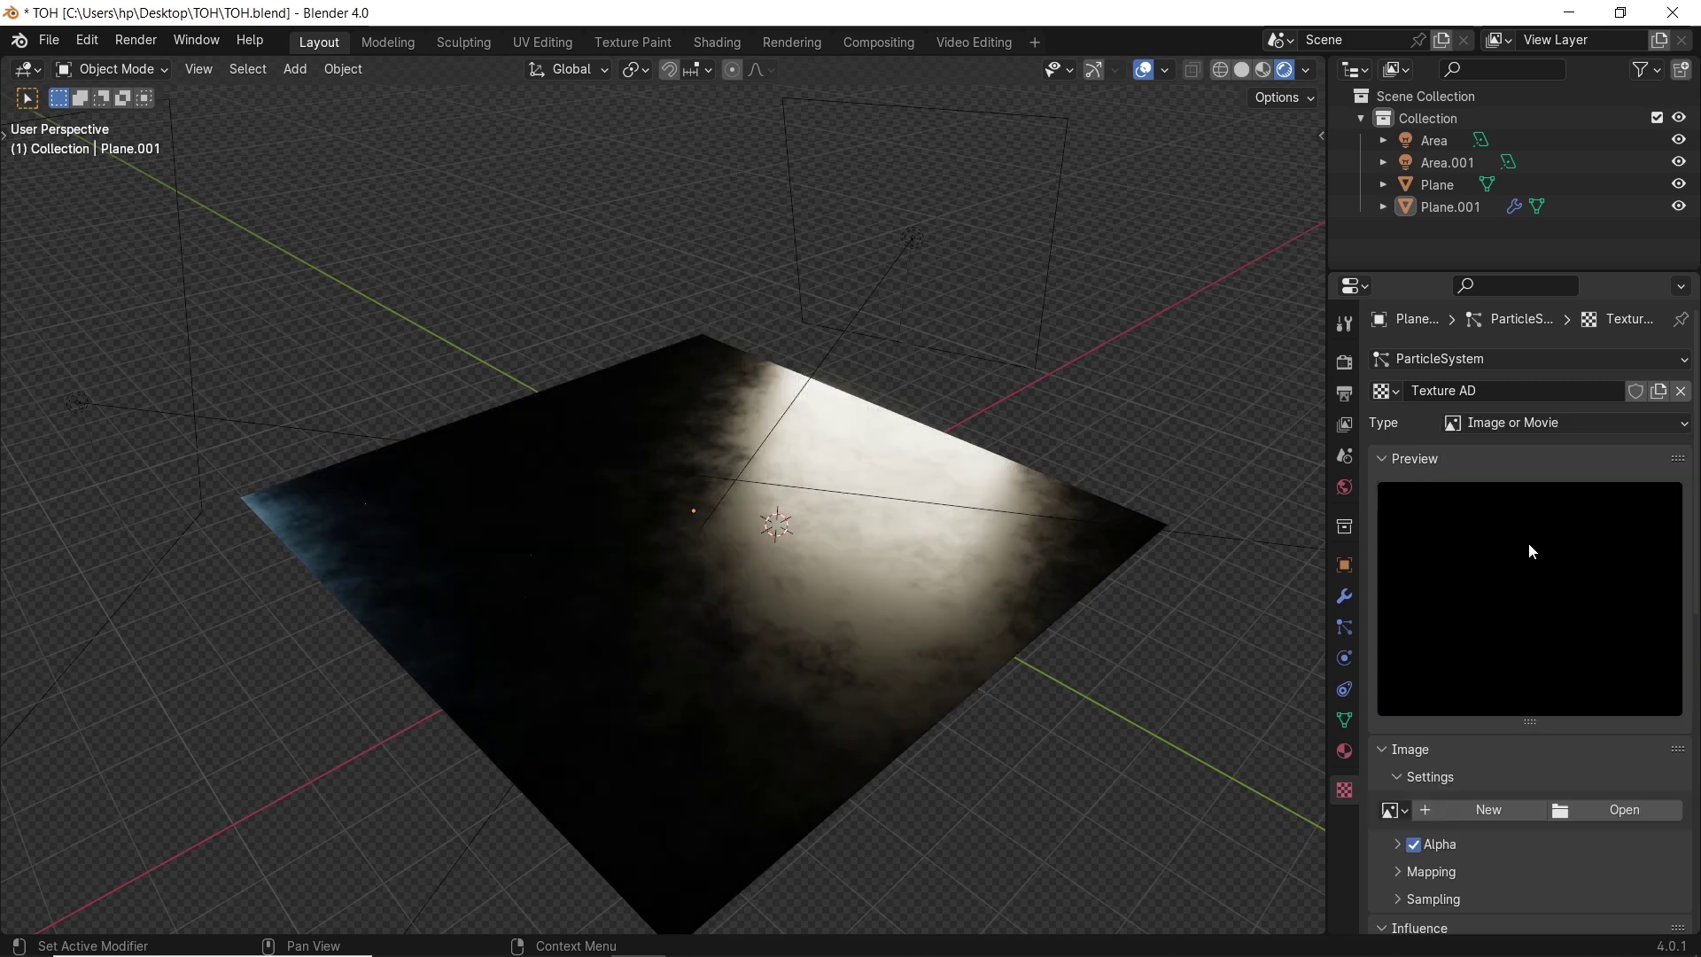
{"action": "left_click", "coordinate": [1592, 805]}
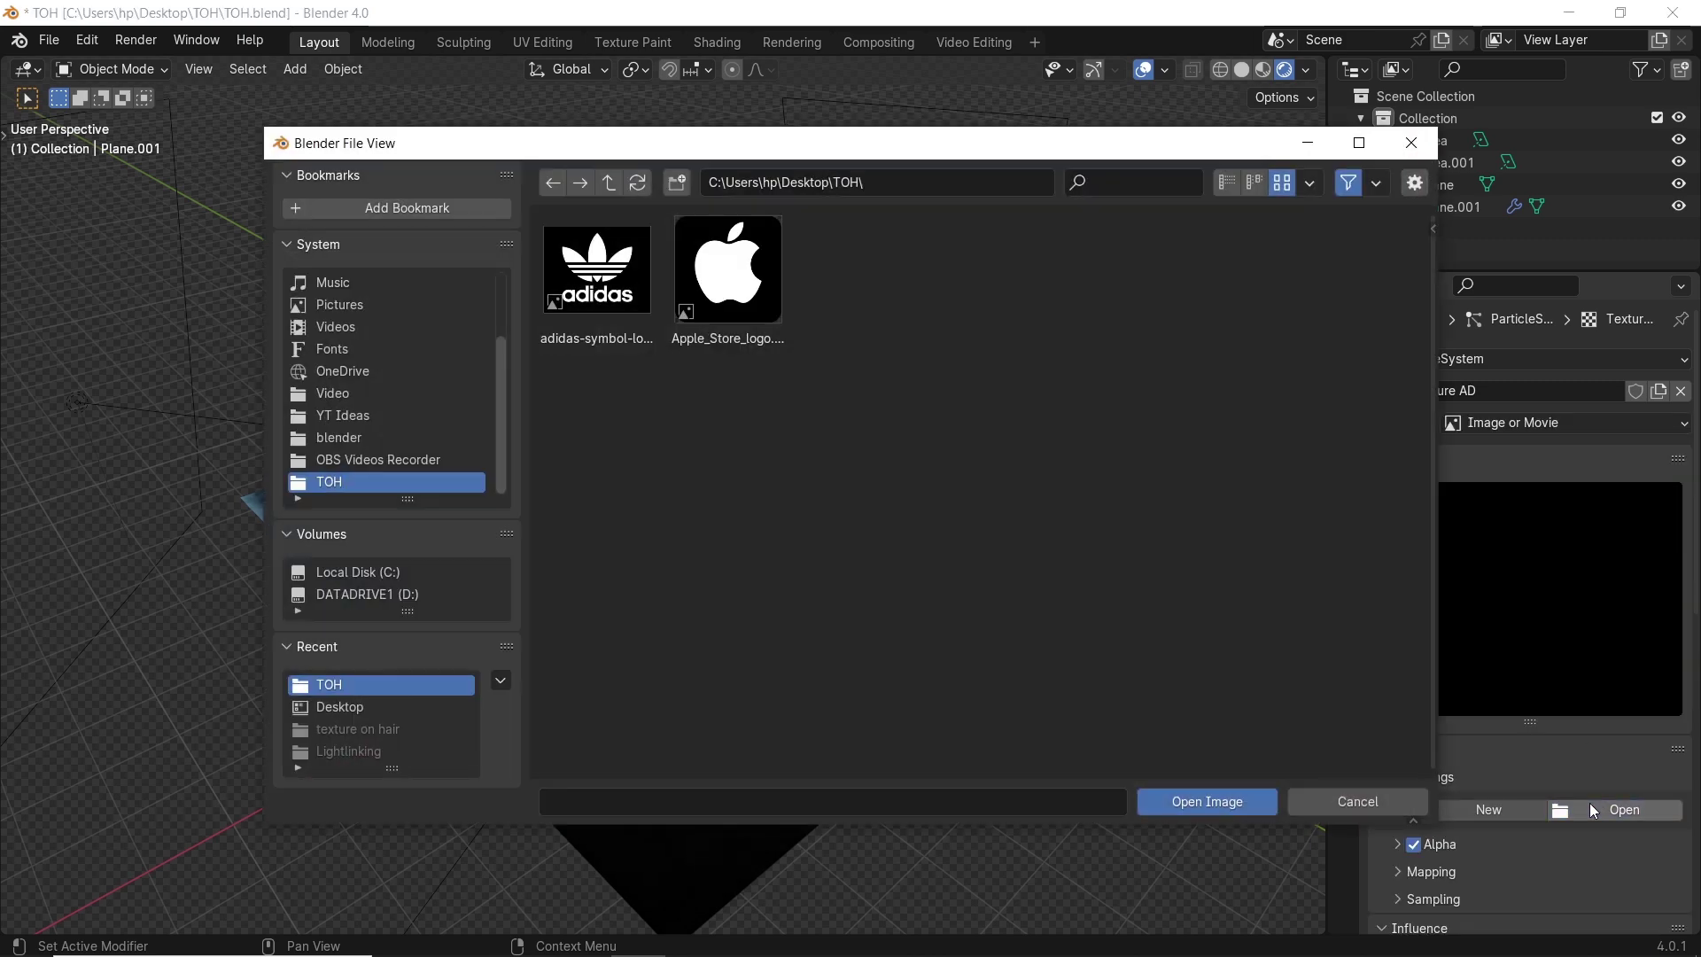
{"action": "double_click", "coordinate": [631, 304]}
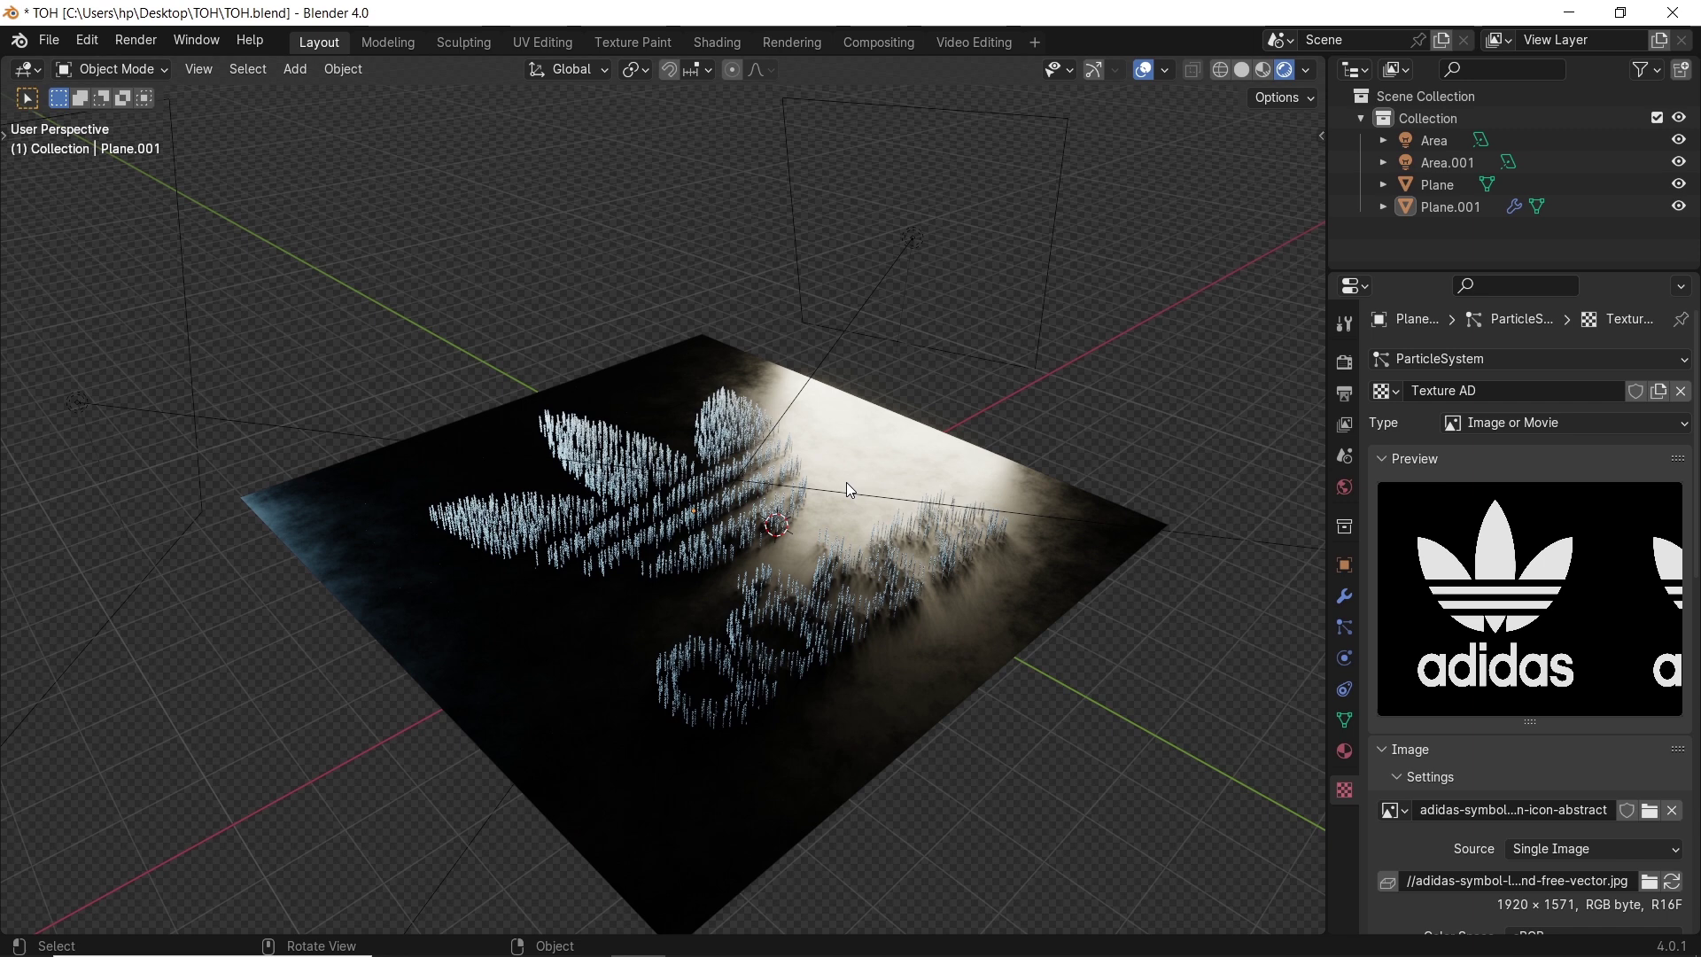
{"action": "scroll", "coordinate": [1597, 610], "scroll_direction": "down", "scroll_amount": 5}
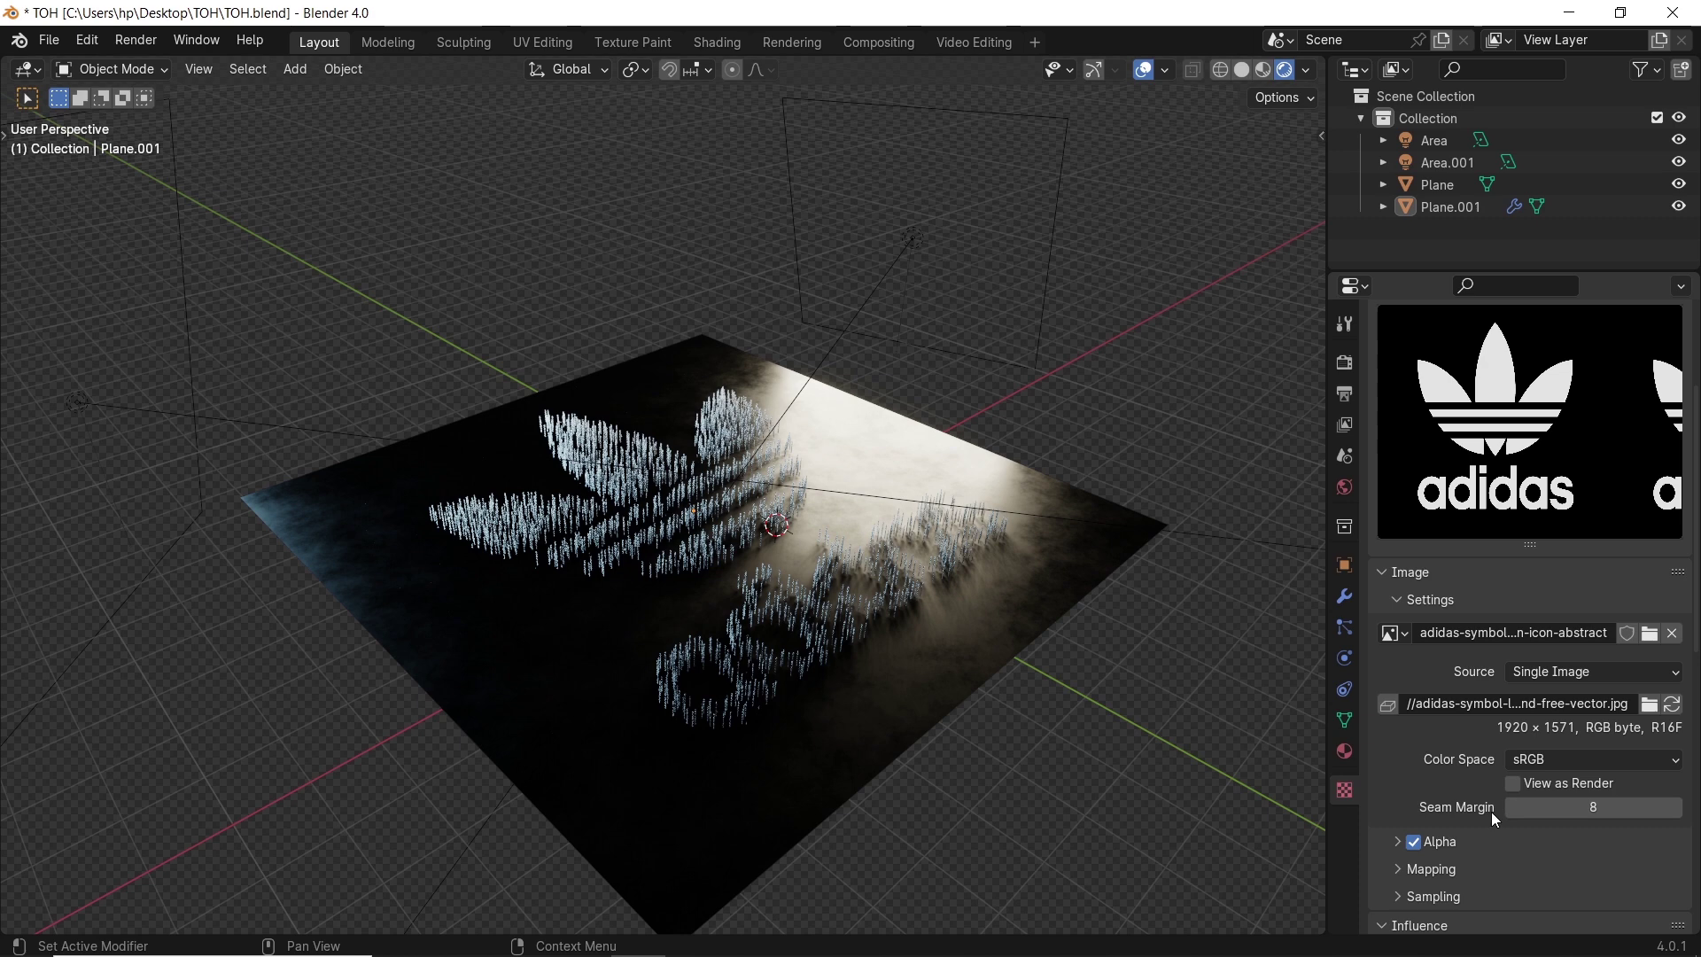
Test a Repeat X of 2, then set the image extension to Clip.
{"action": "left_click", "coordinate": [1432, 870]}
{"action": "scroll", "coordinate": [1449, 869], "scroll_direction": "down", "scroll_amount": 7}
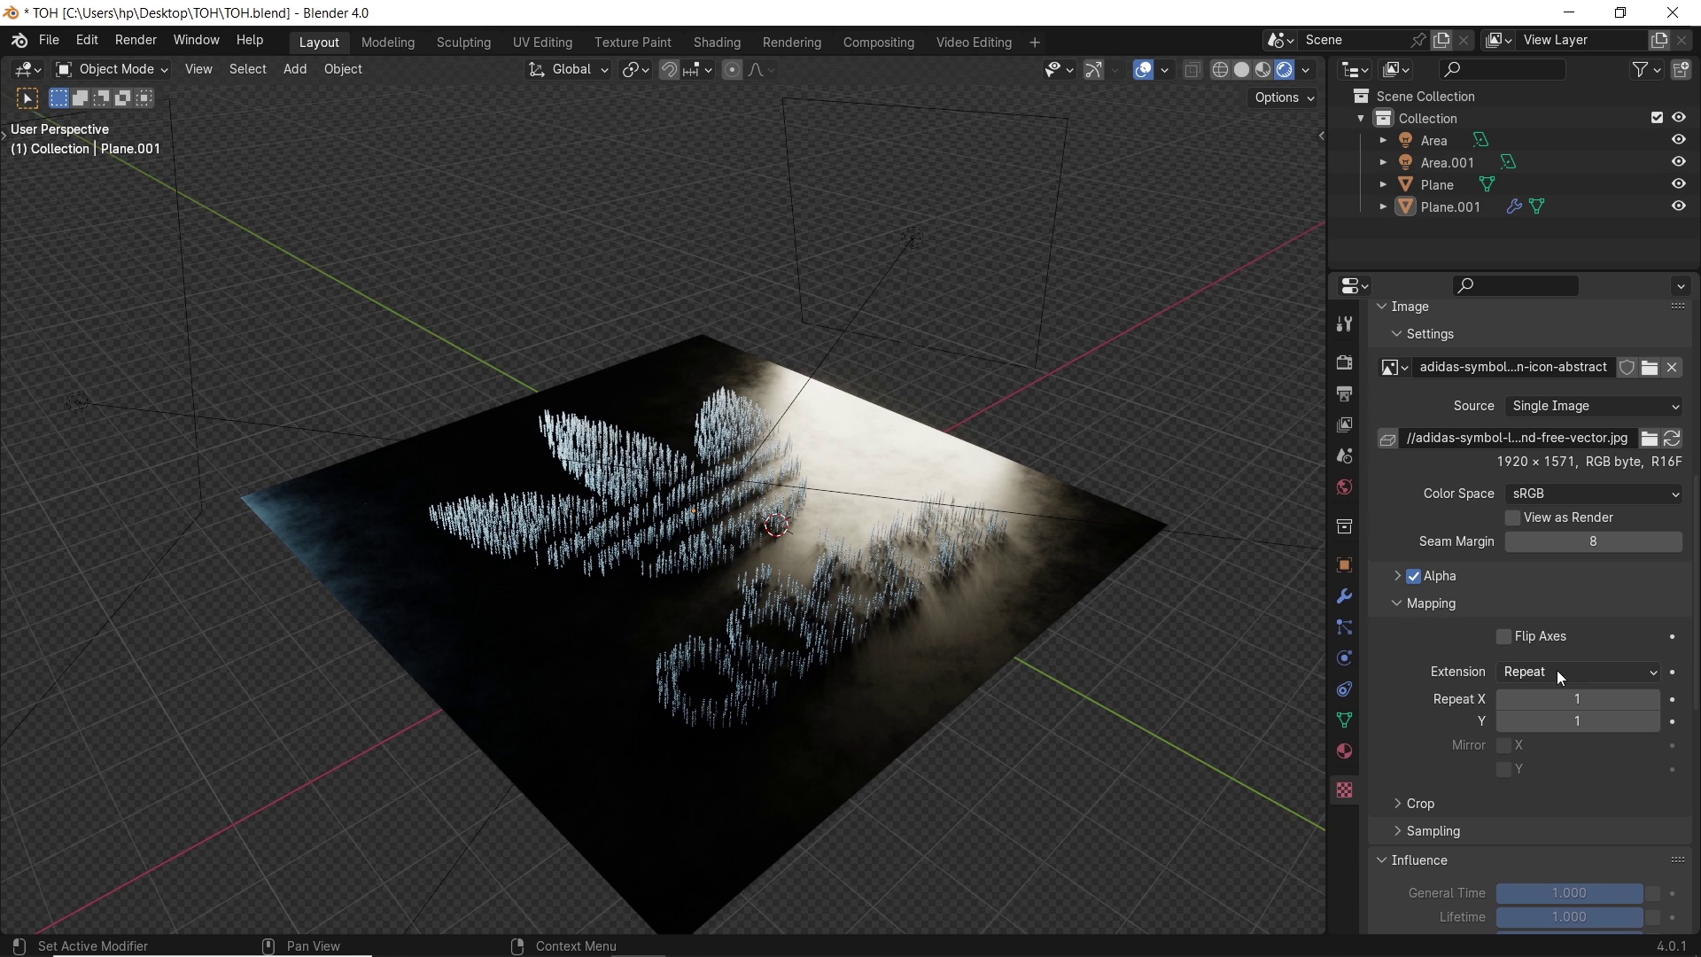
{"action": "left_click", "coordinate": [1564, 700]}
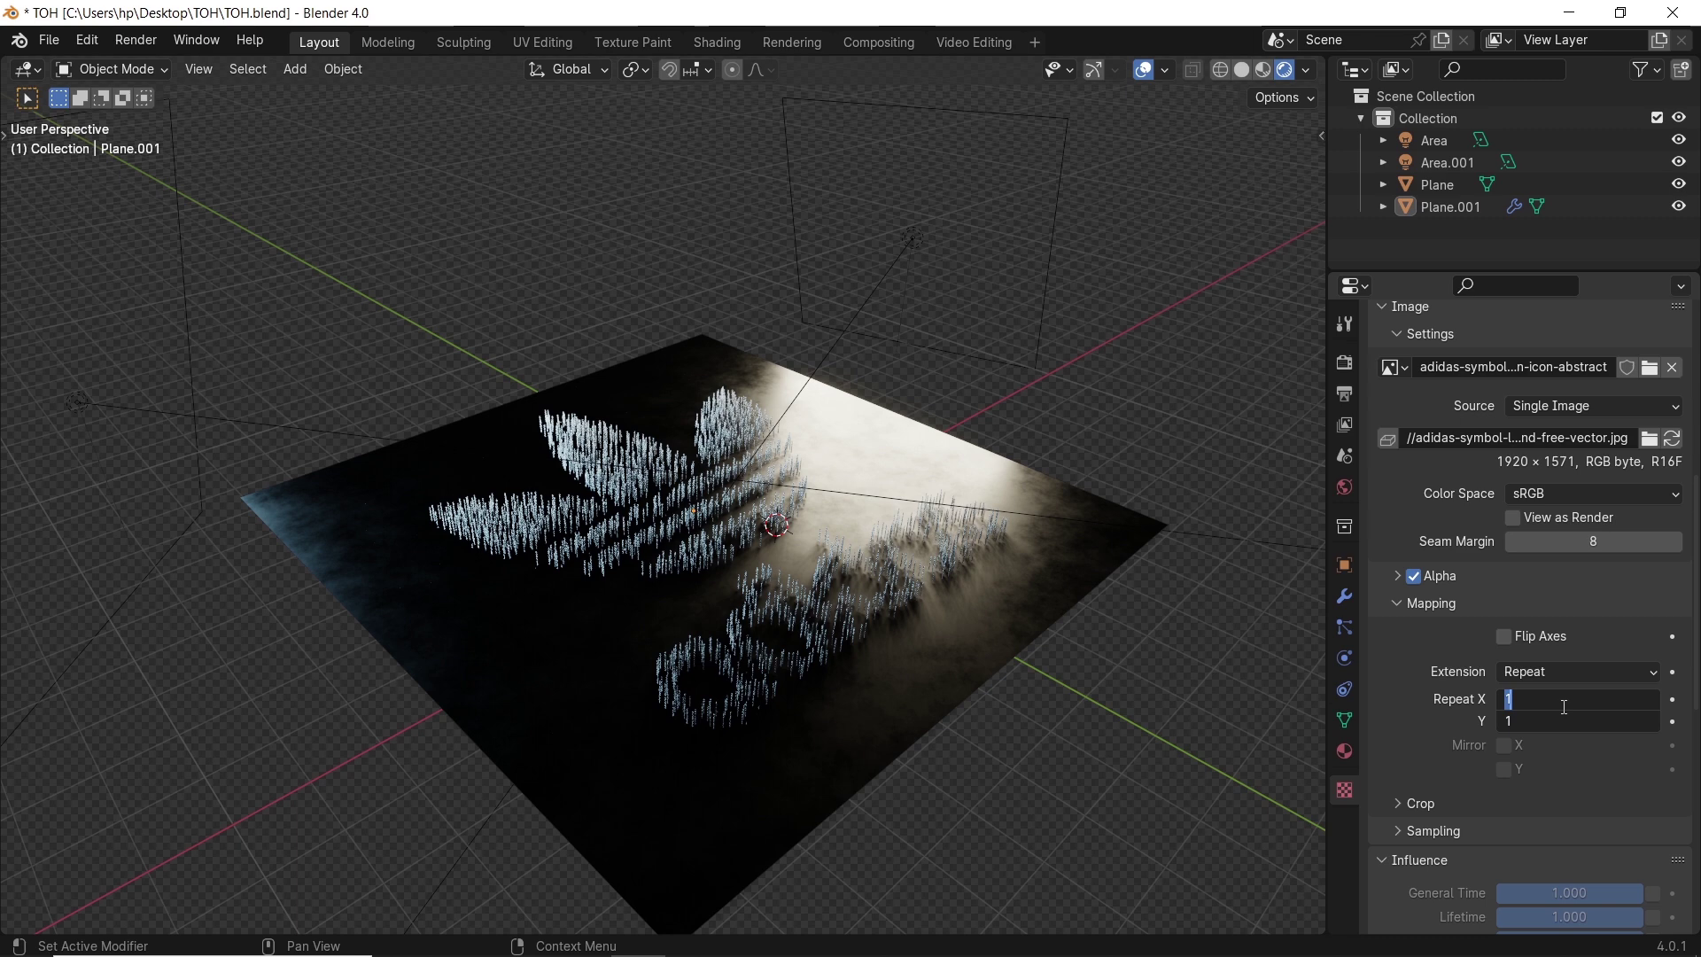
{"action": "type", "text": "2"}
{"action": "key", "text": "Return"}
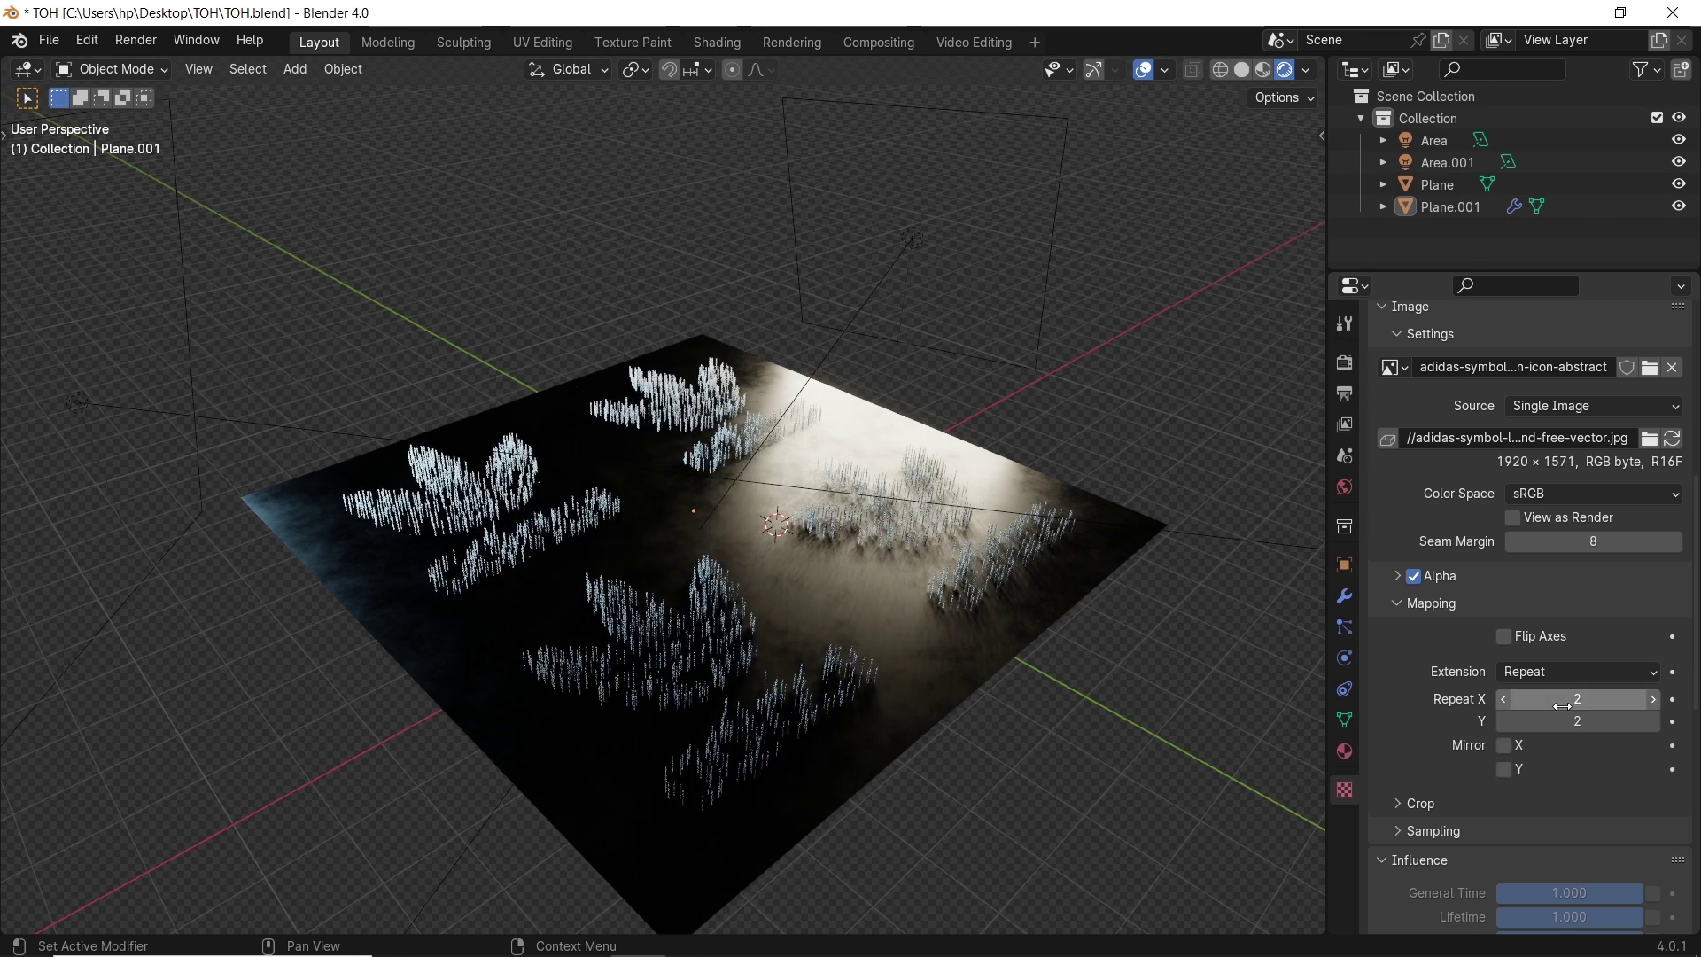
{"action": "left_click", "coordinate": [1552, 674]}
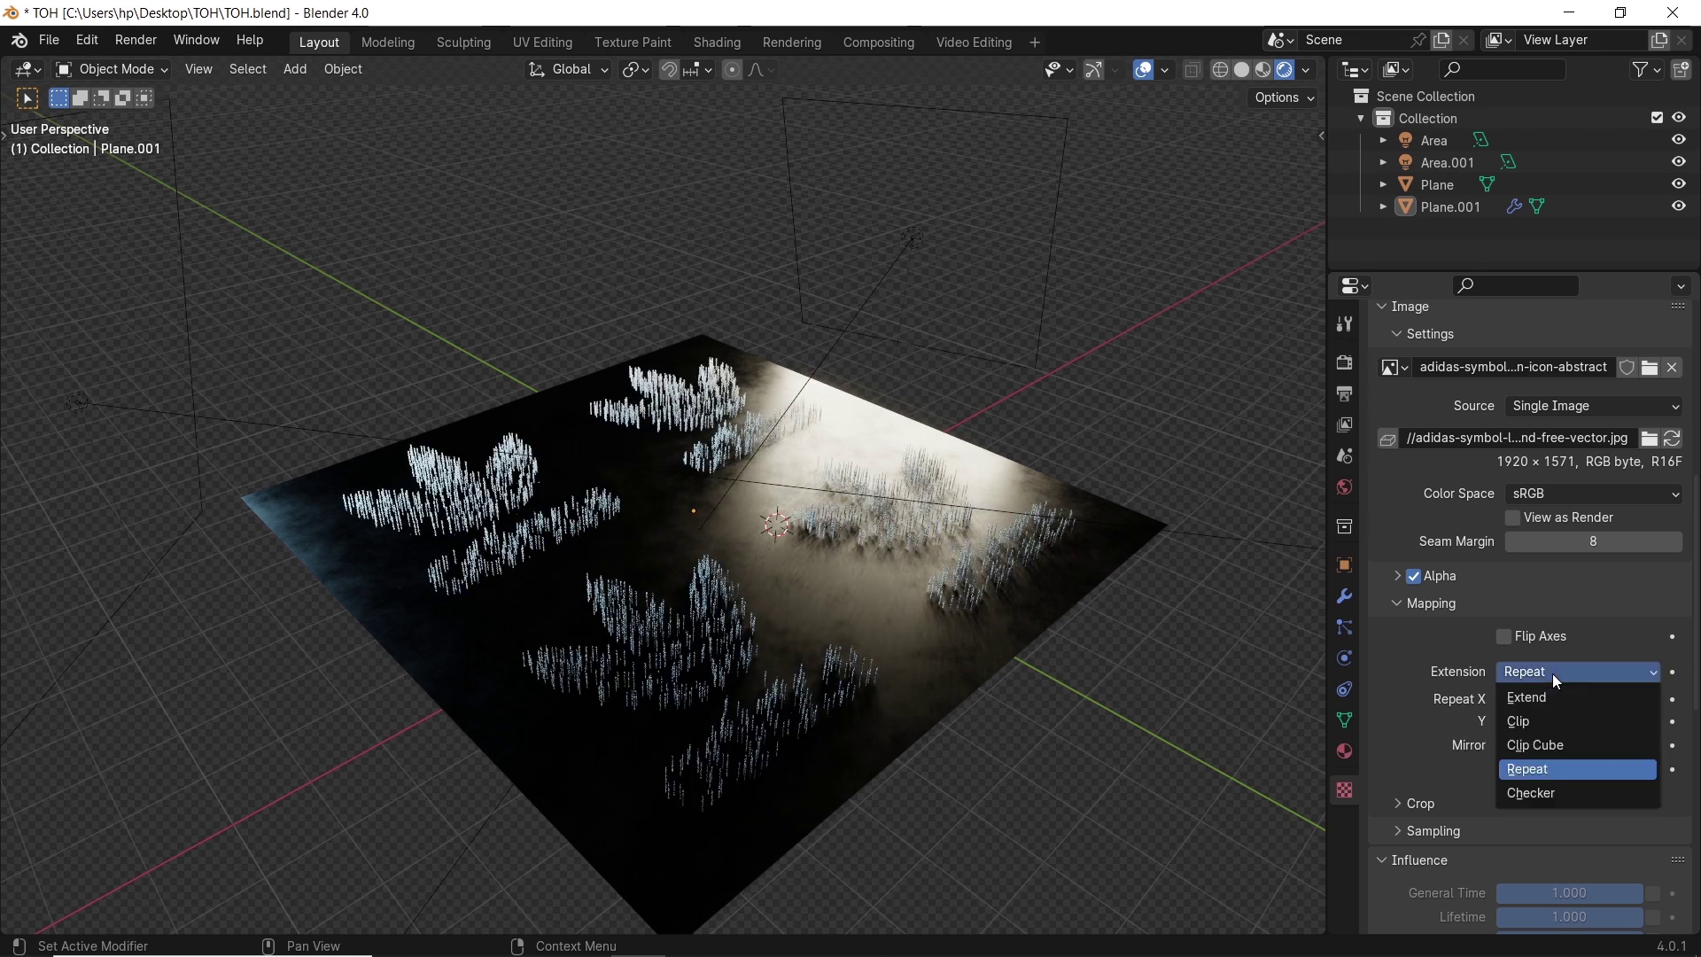
{"action": "left_click", "coordinate": [1549, 723]}
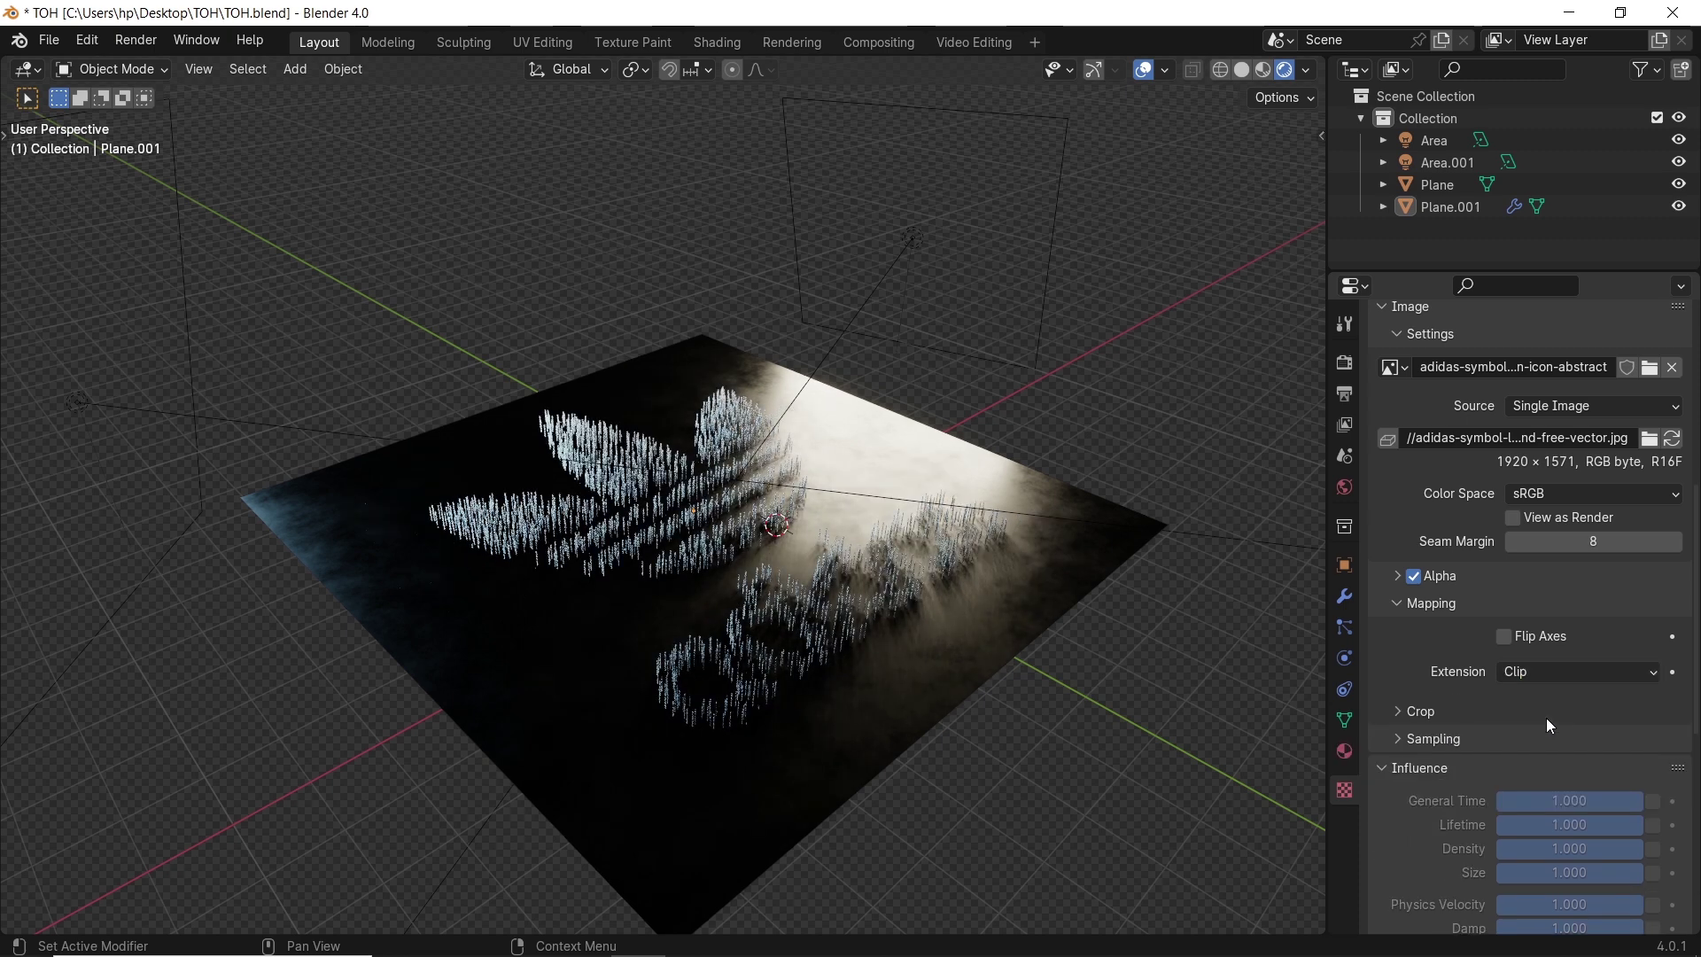
Try UV texture coordinates, then return Texture AD's mapping to Generated.
{"action": "left_click", "coordinate": [1442, 760]}
{"action": "scroll", "coordinate": [1444, 757], "scroll_direction": "down", "scroll_amount": 3}
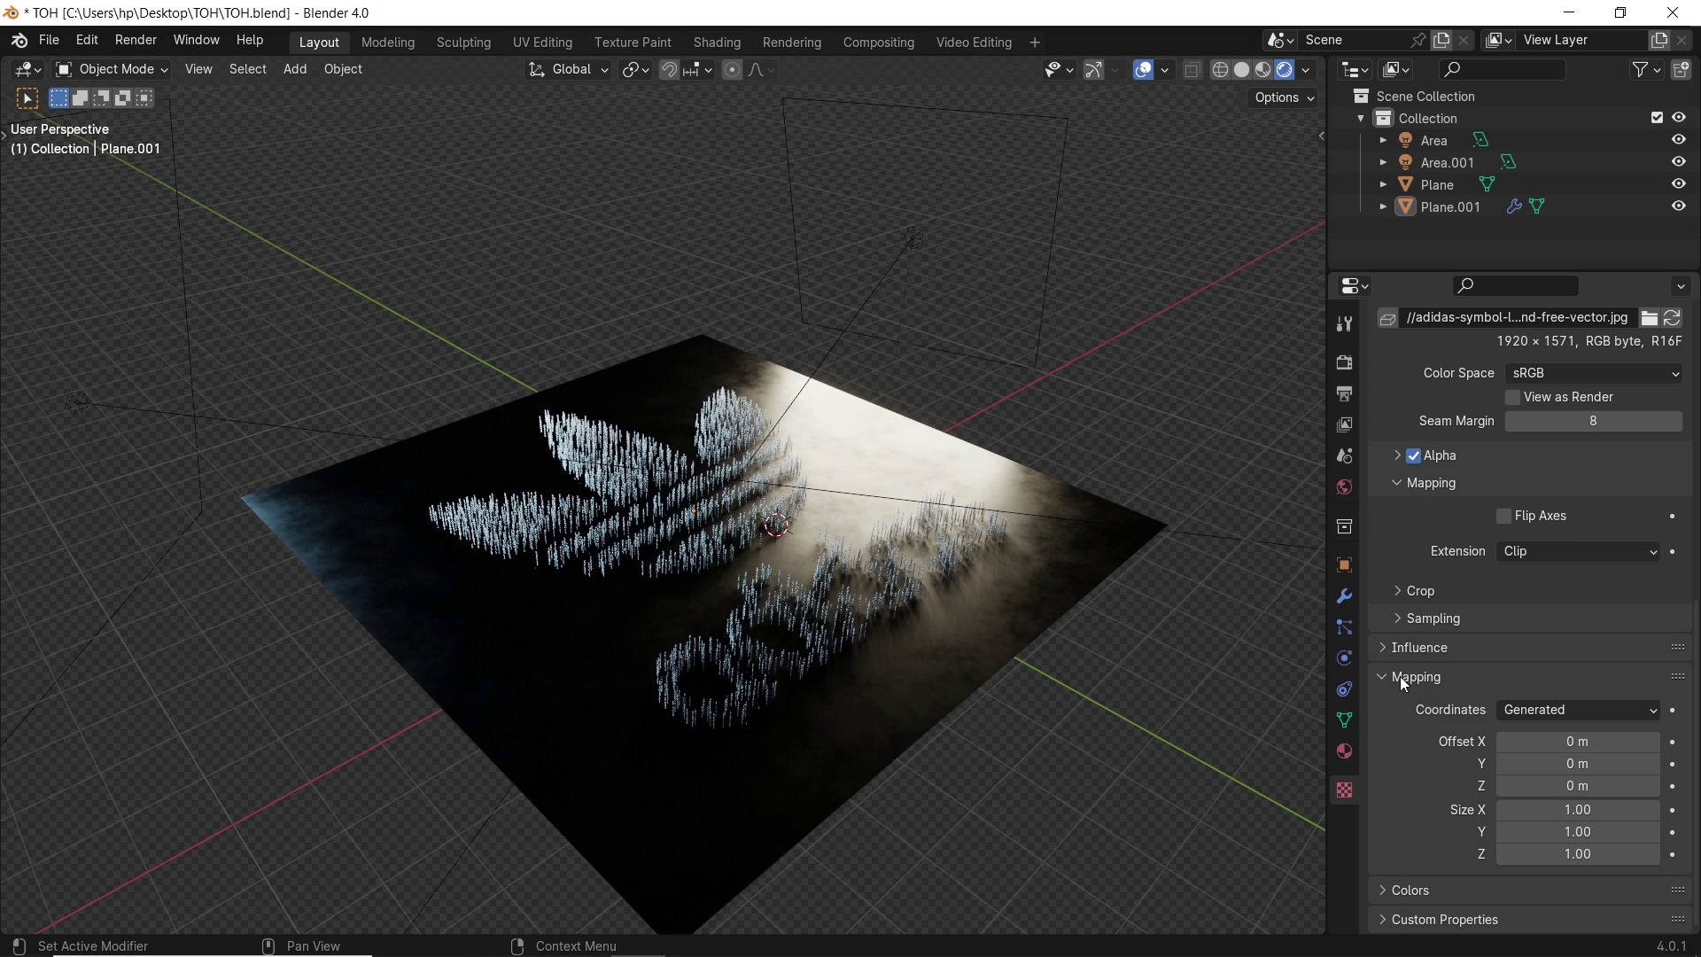
{"action": "left_click", "coordinate": [1583, 716]}
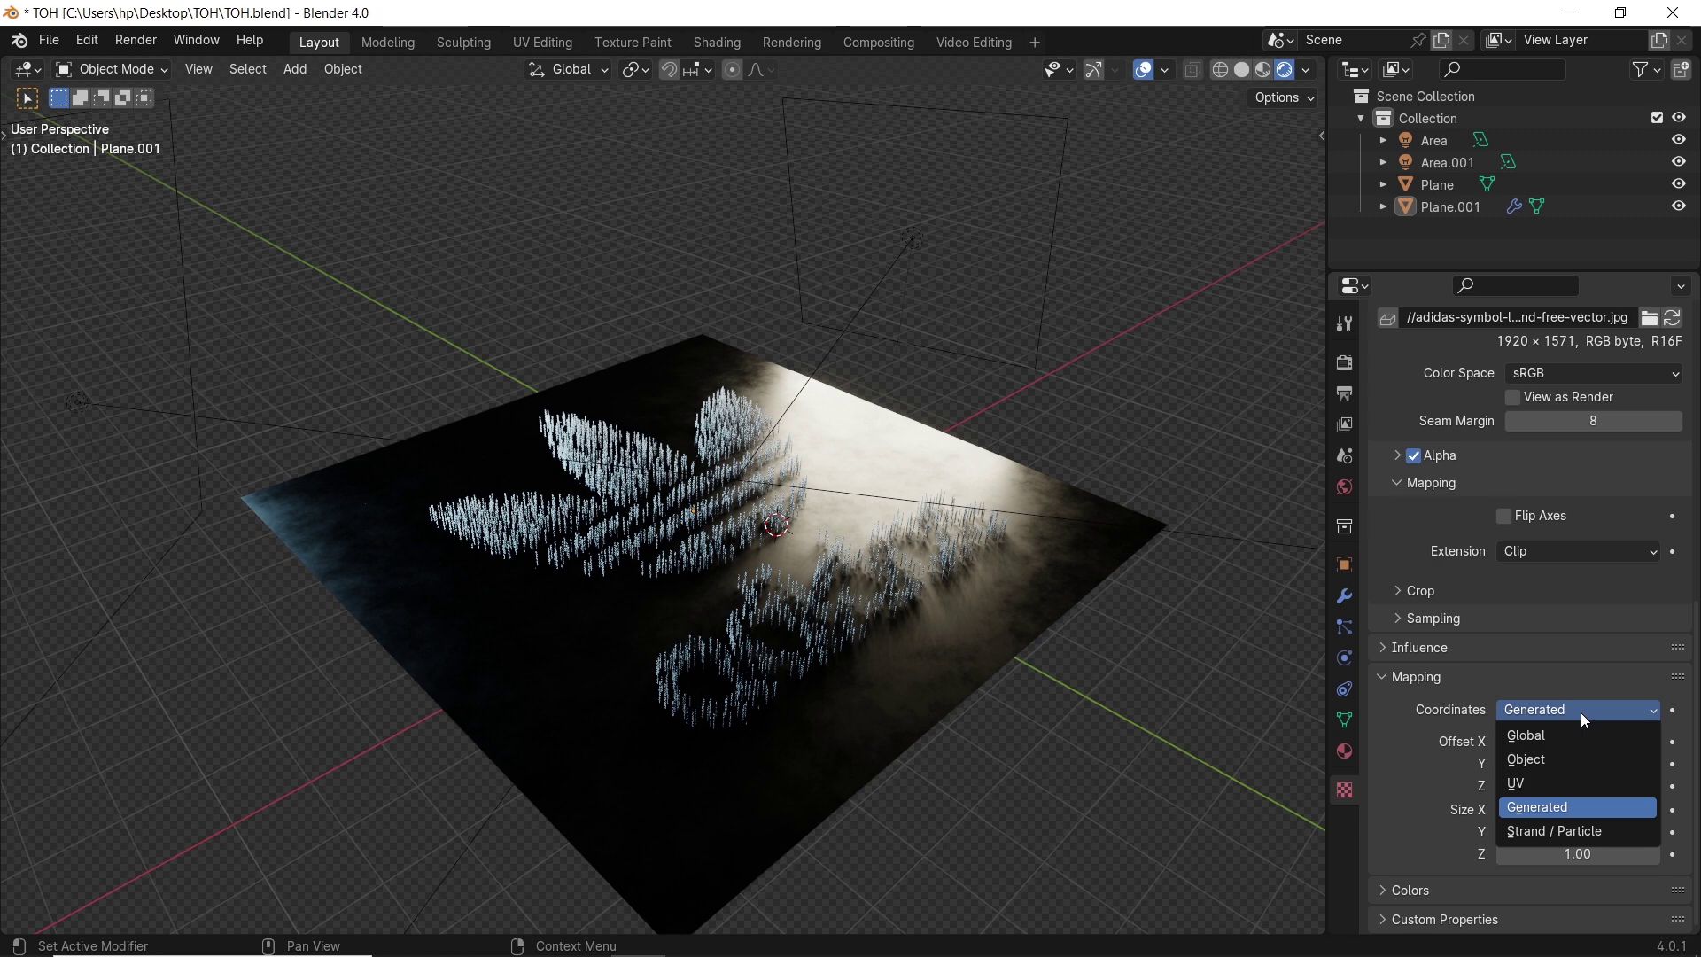
{"action": "left_click", "coordinate": [1533, 783]}
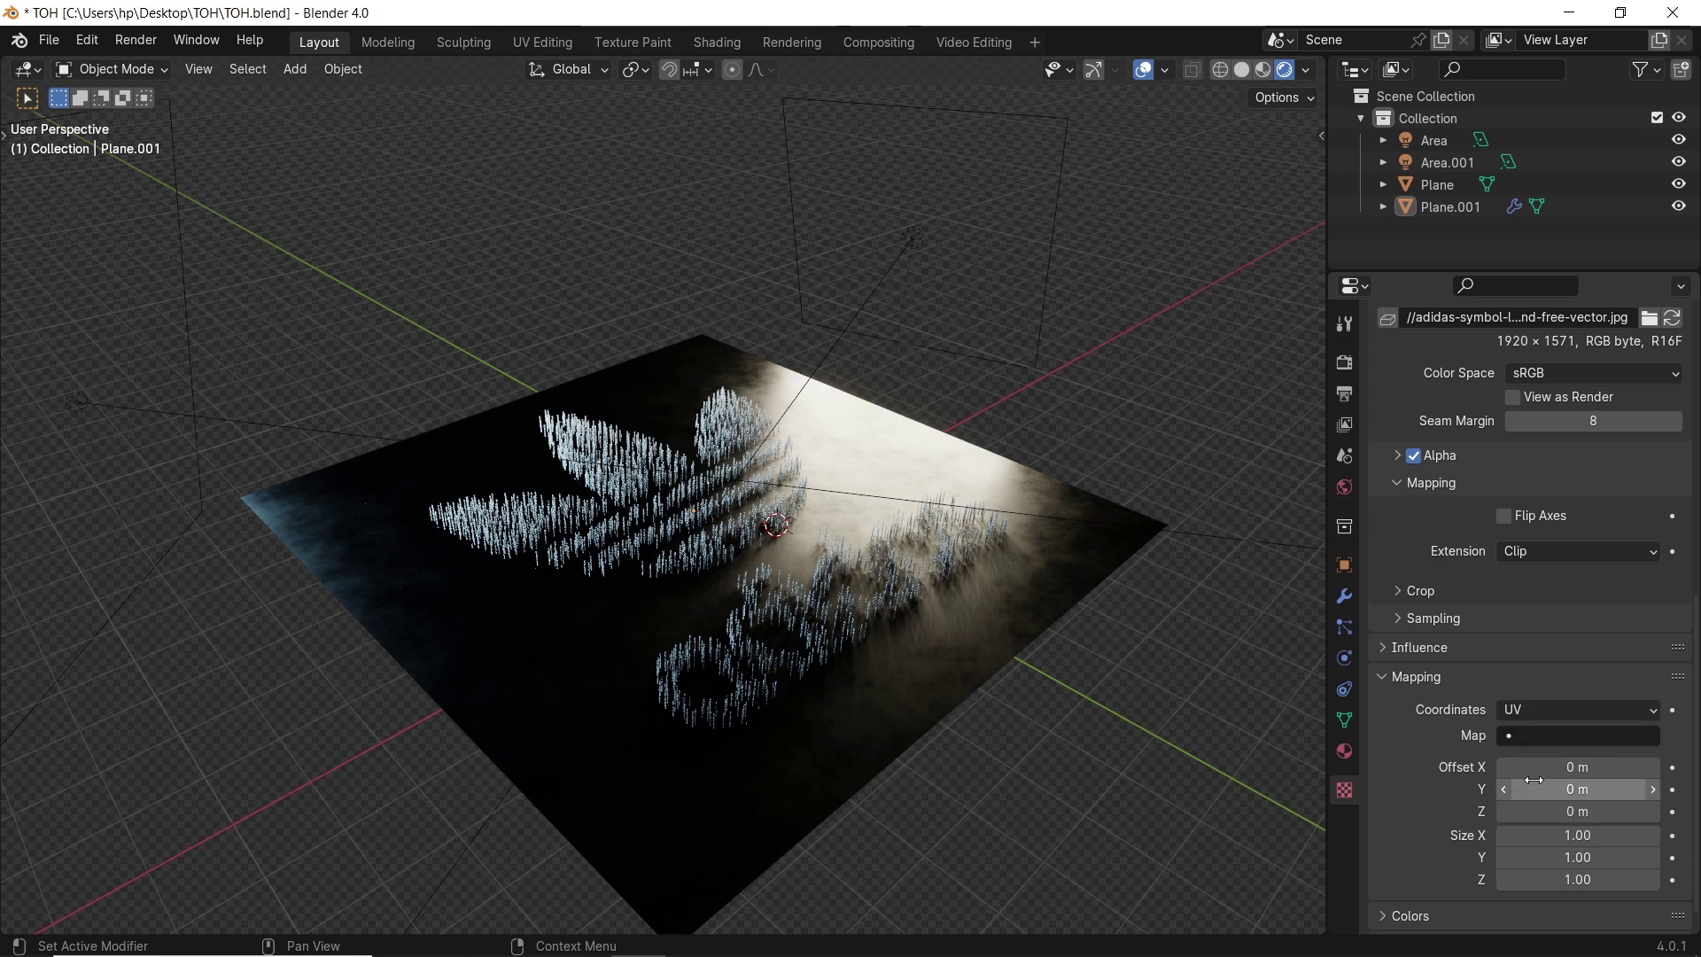
{"action": "left_click", "coordinate": [1586, 710]}
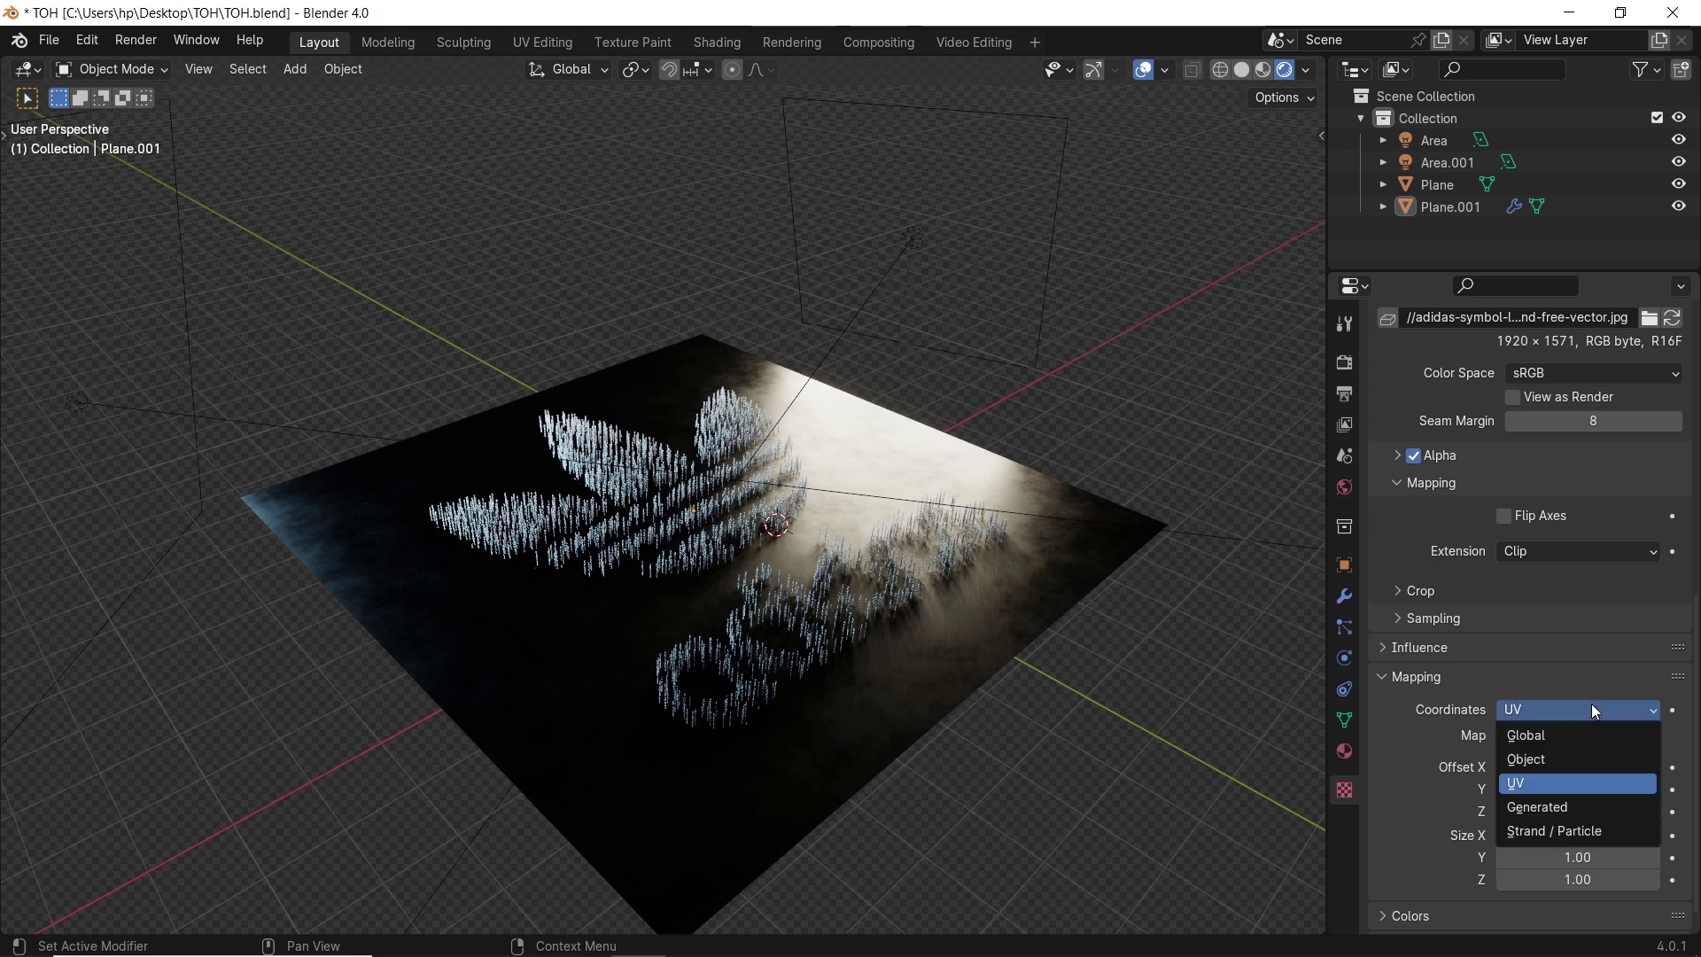
{"action": "left_click", "coordinate": [1586, 808]}
Test texture sizes 2 and 0.8, then reset the size to 1.
{"action": "left_click_drag", "start_coordinate": [1564, 809], "coordinate": [1564, 854]}
{"action": "type", "text": "2"}
{"action": "key", "text": "Return"}
{"action": "type", "text": "0.8"}
{"action": "key", "text": "Return"}
{"action": "type", "text": "1"}
{"action": "key", "text": "Return"}
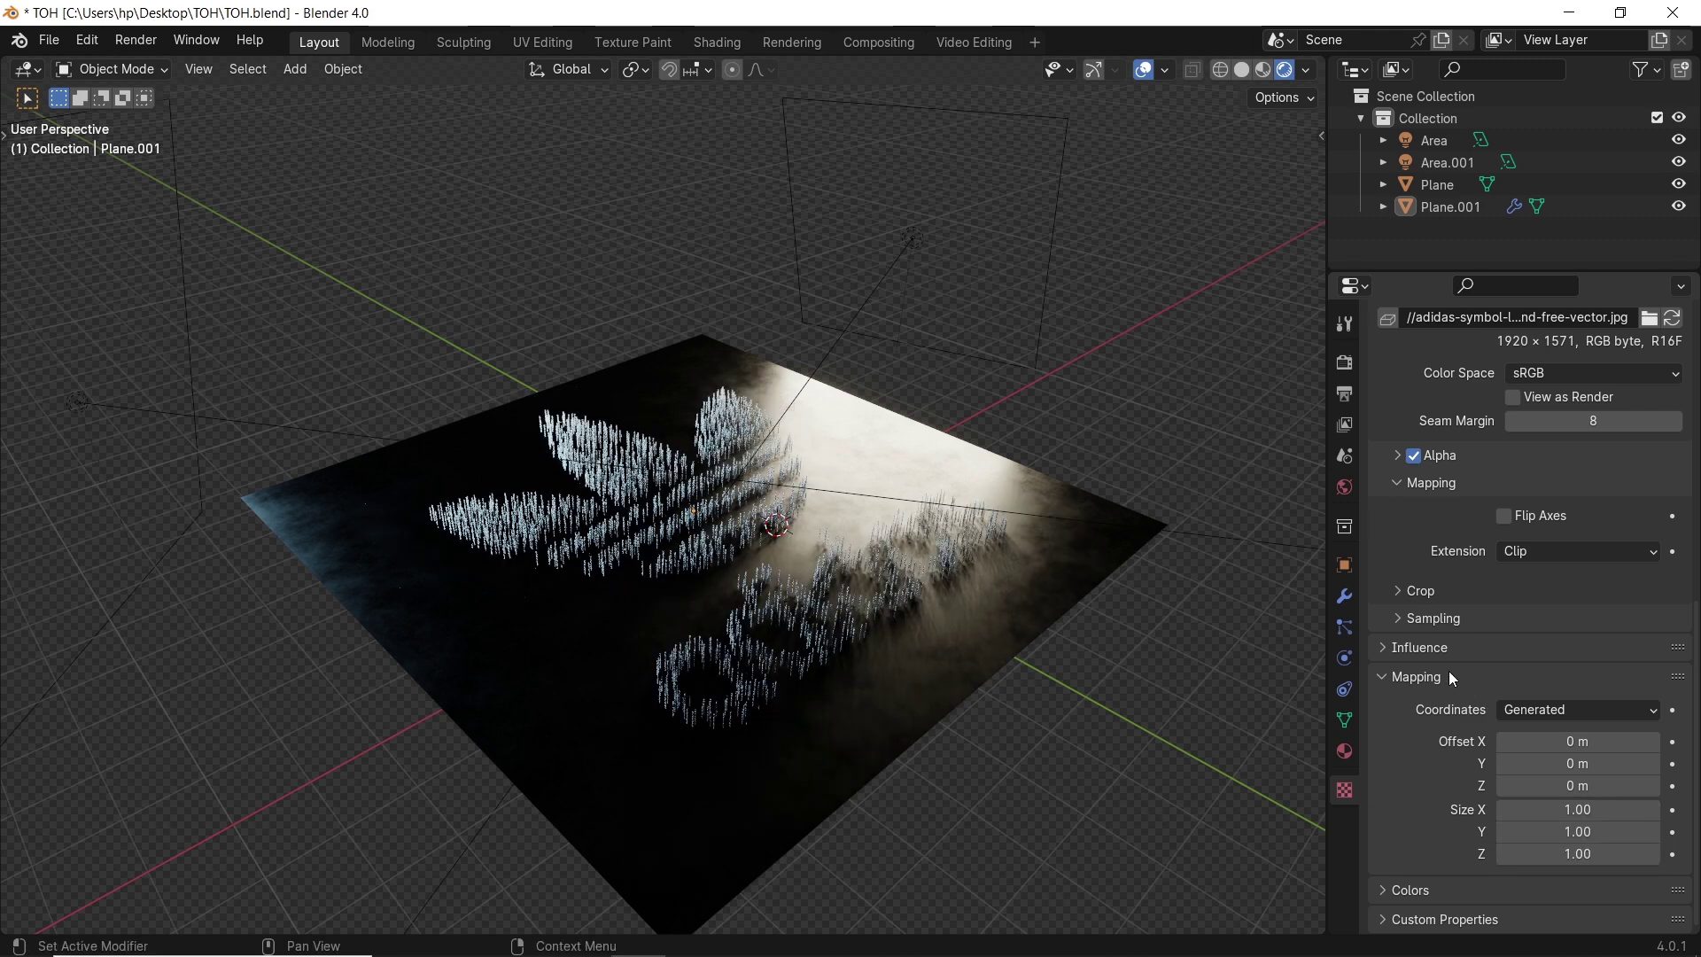
{"action": "left_click", "coordinate": [1435, 675]}
Set the hair particles' Children mode to Interpolated.
{"action": "left_click", "coordinate": [1347, 630]}
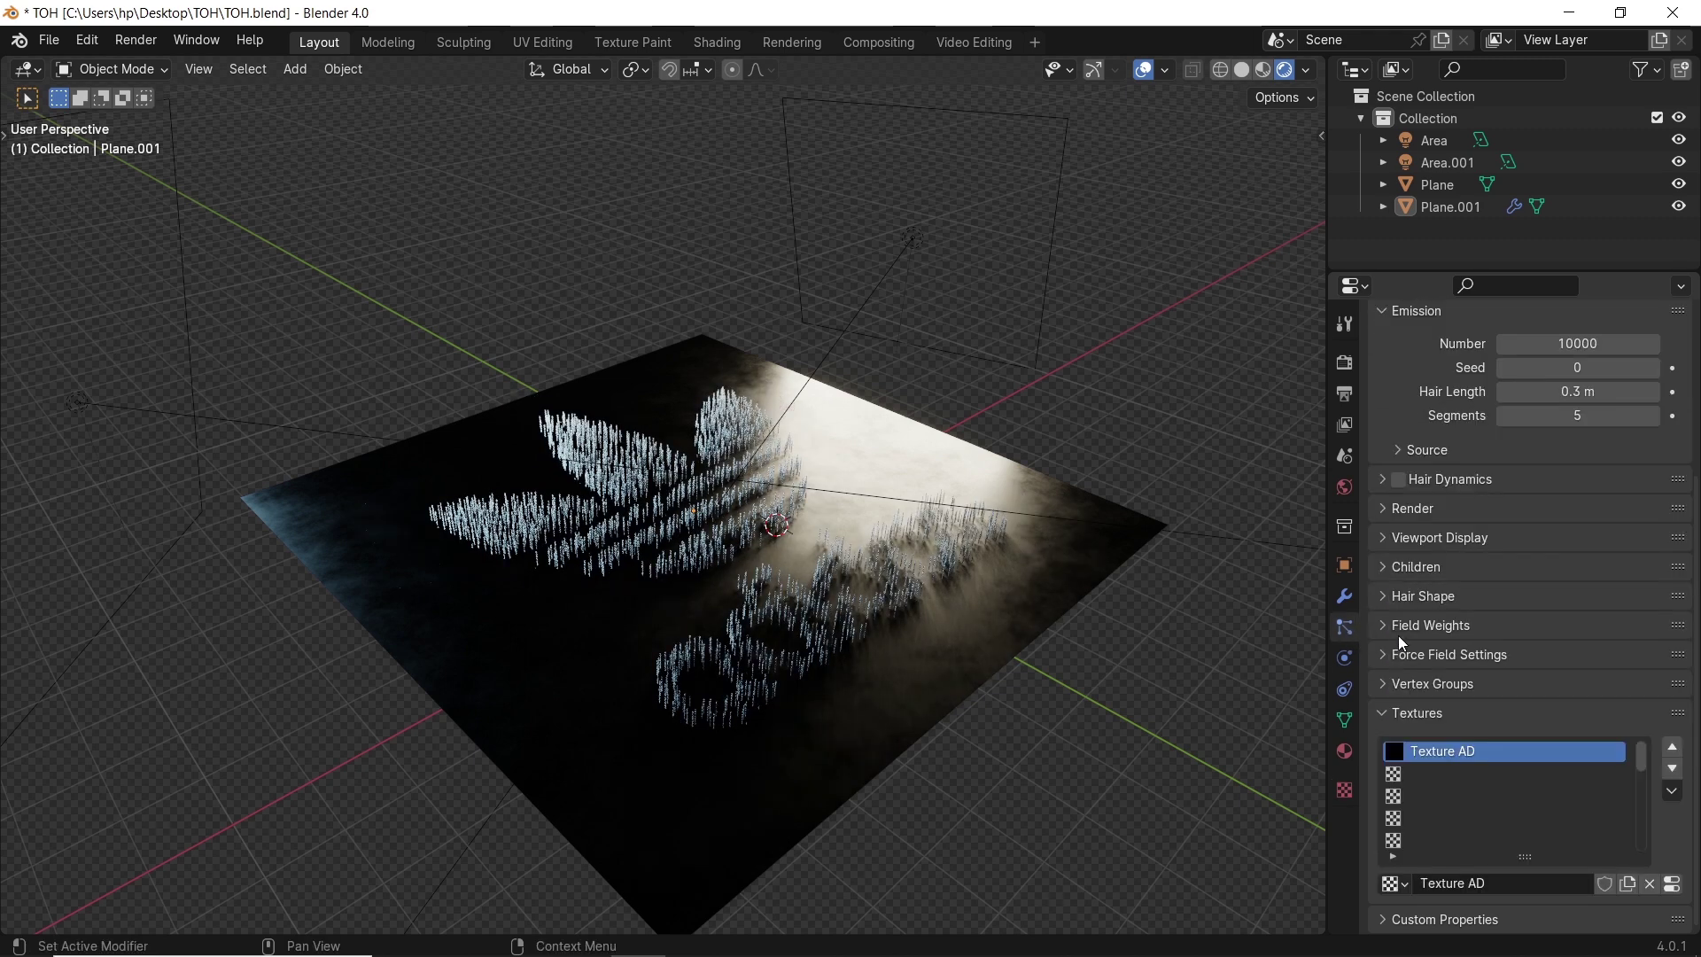
{"action": "left_click", "coordinate": [1449, 716]}
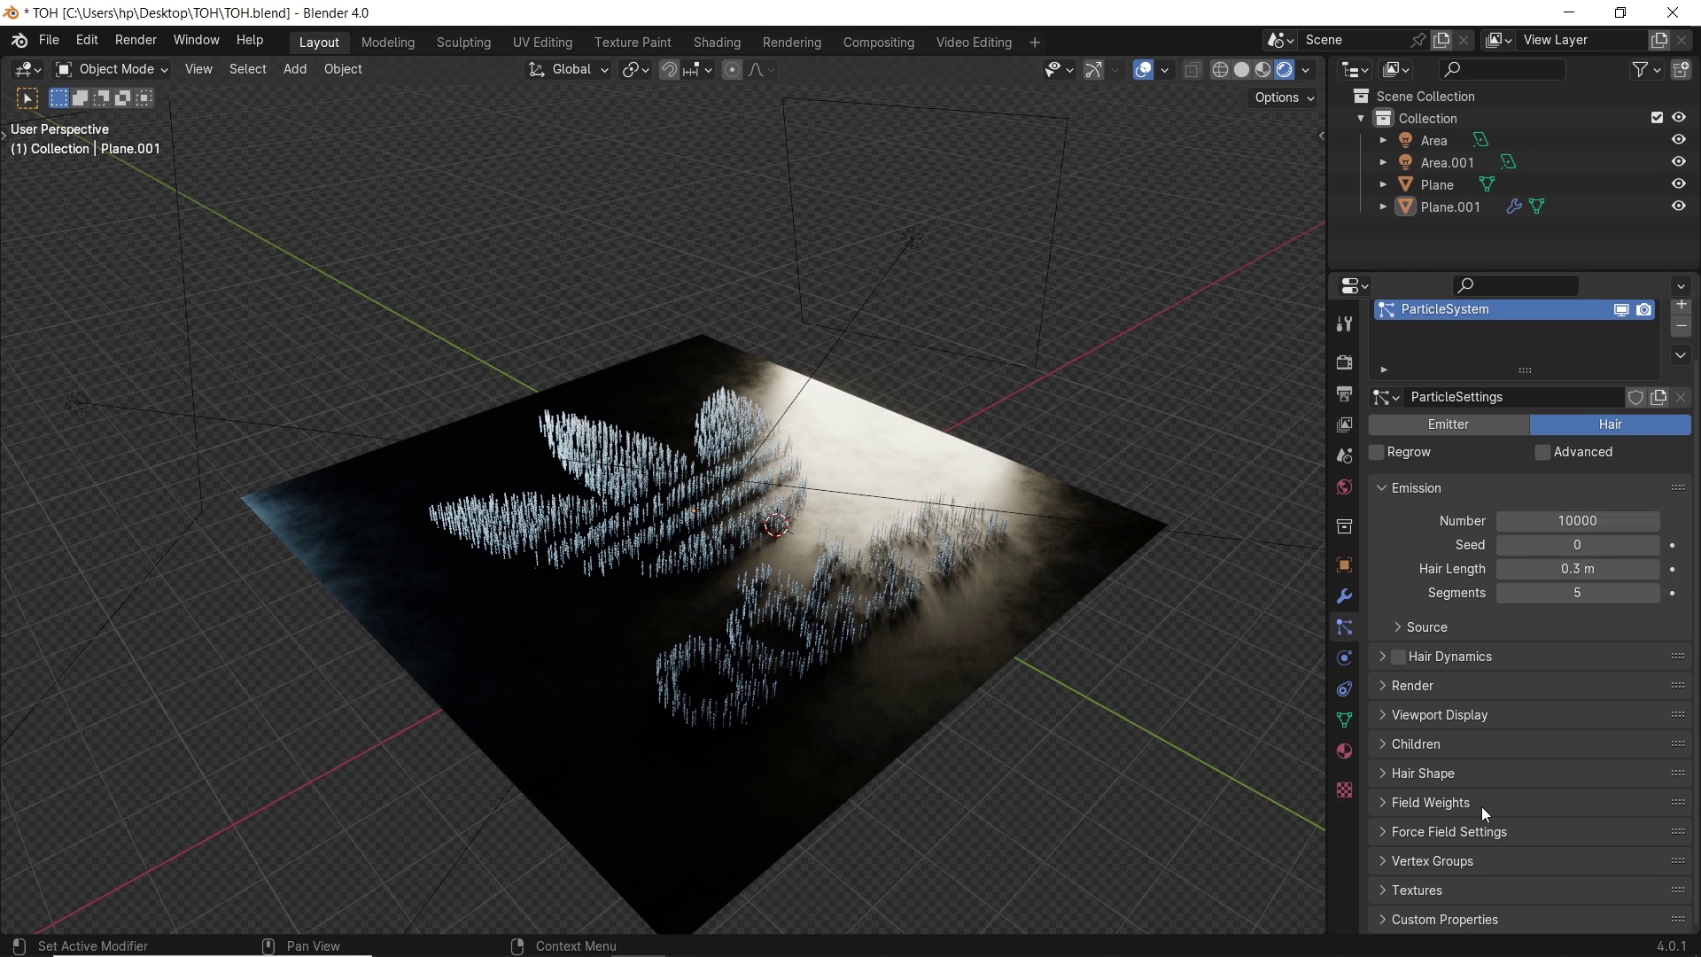
{"action": "left_click", "coordinate": [1416, 751]}
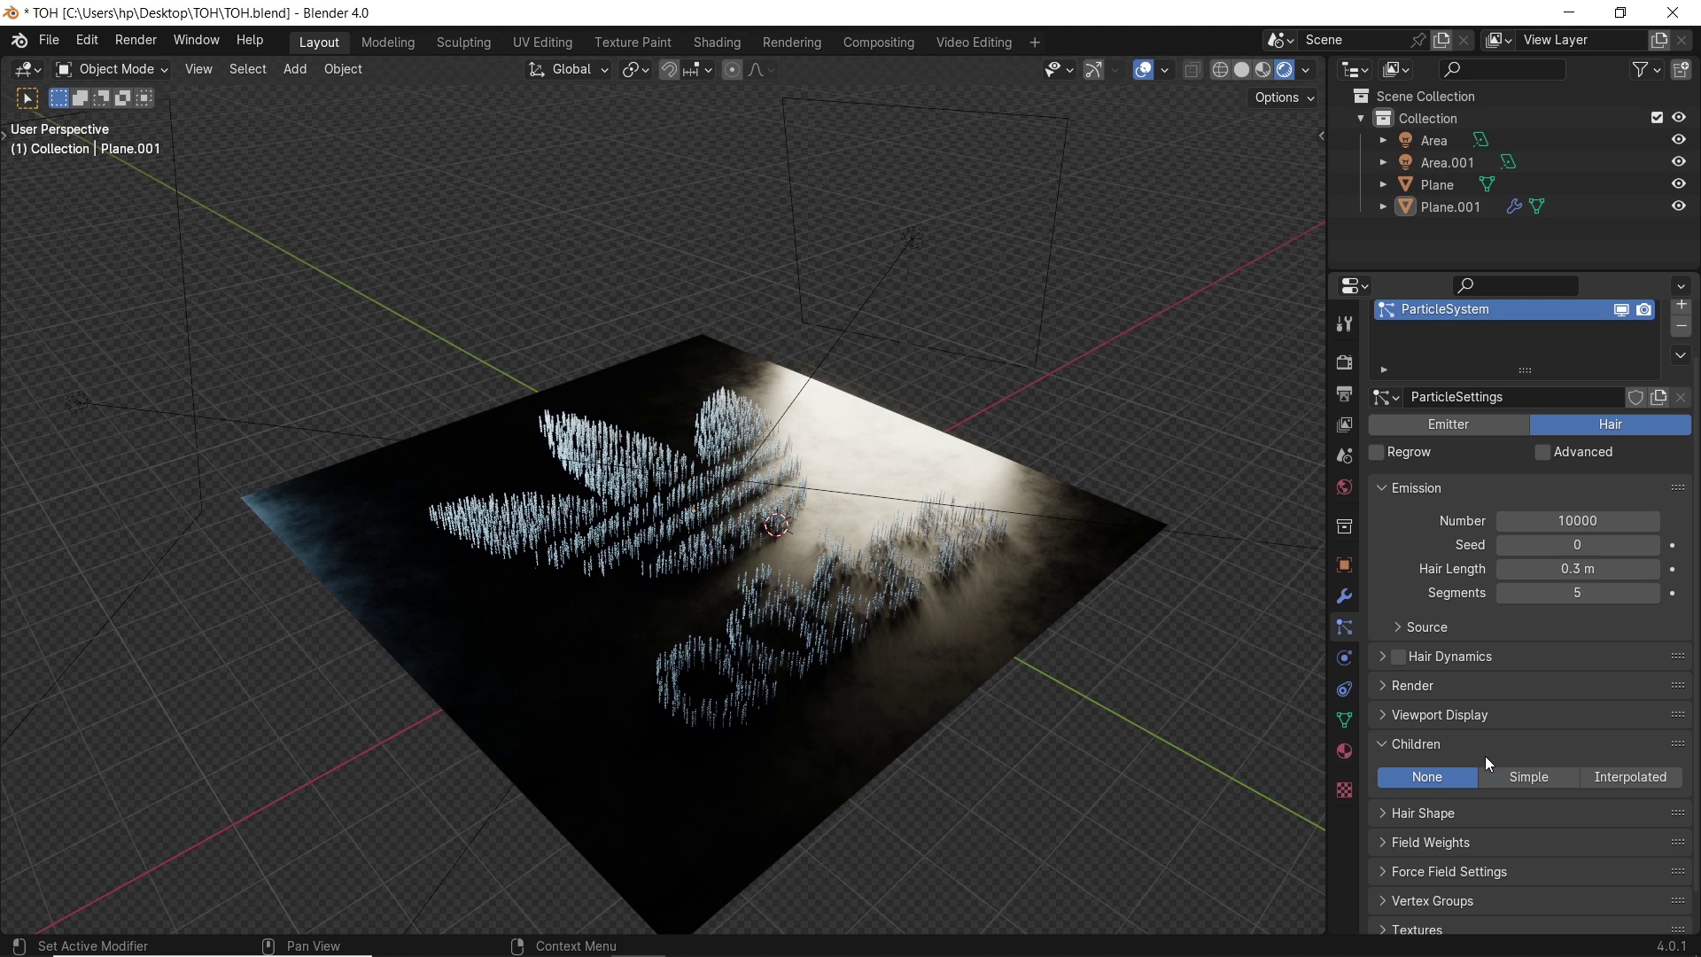
{"action": "left_click", "coordinate": [1543, 783]}
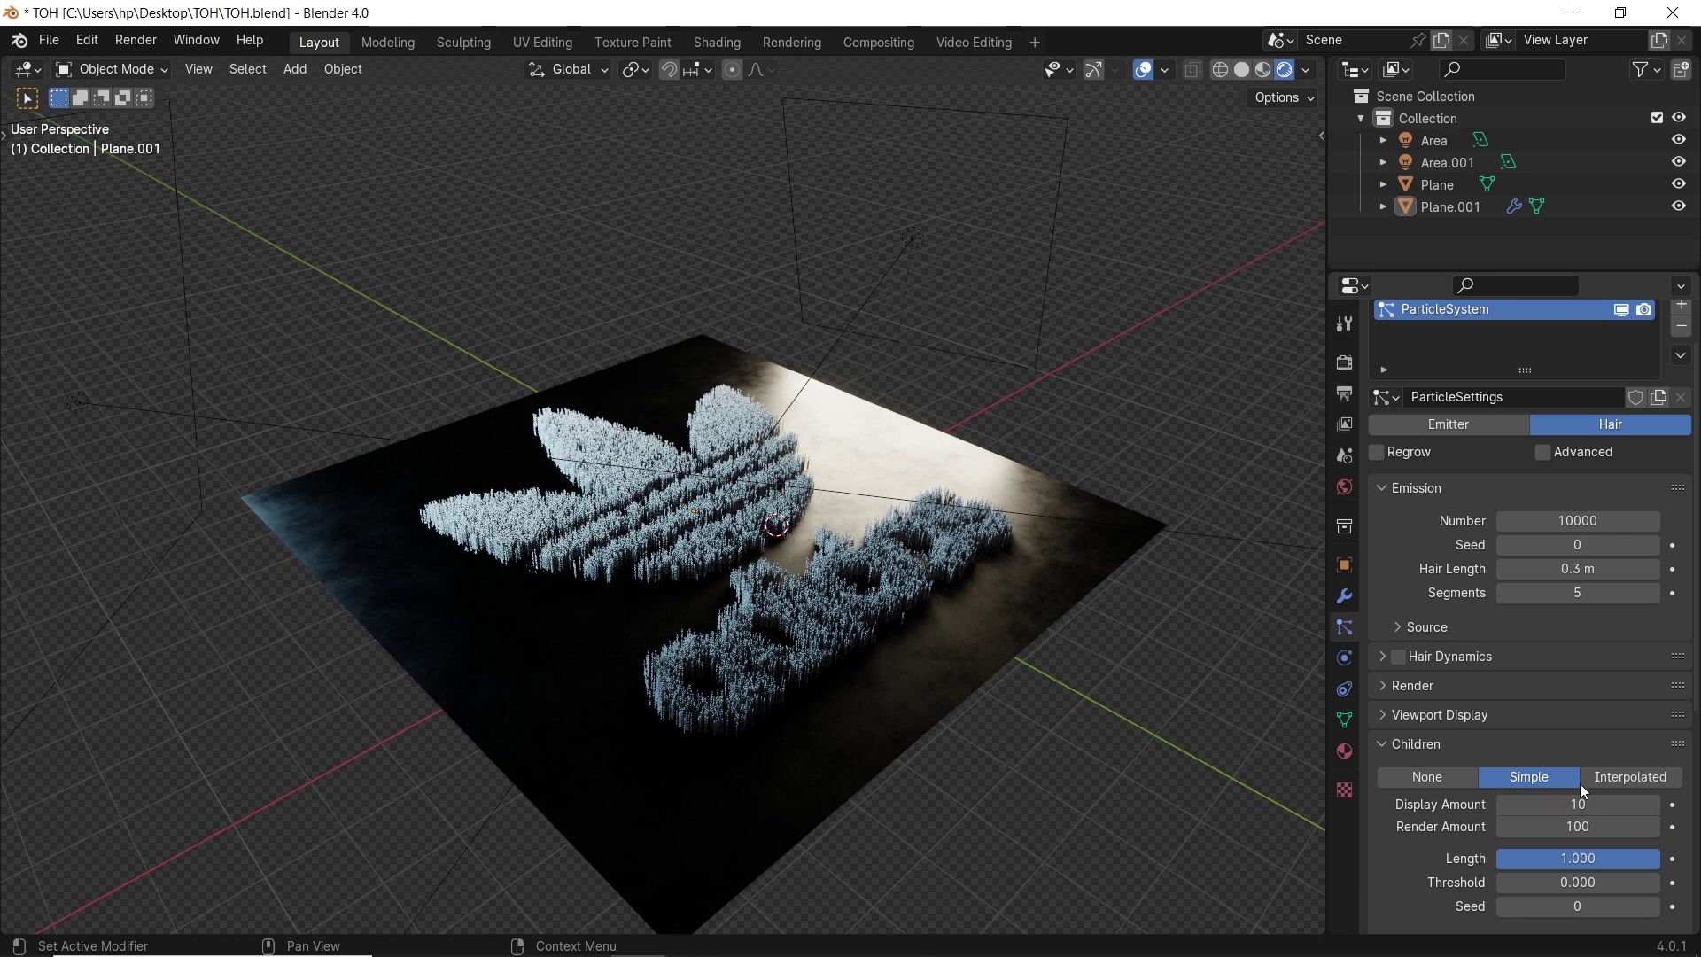
{"action": "left_click", "coordinate": [1612, 780]}
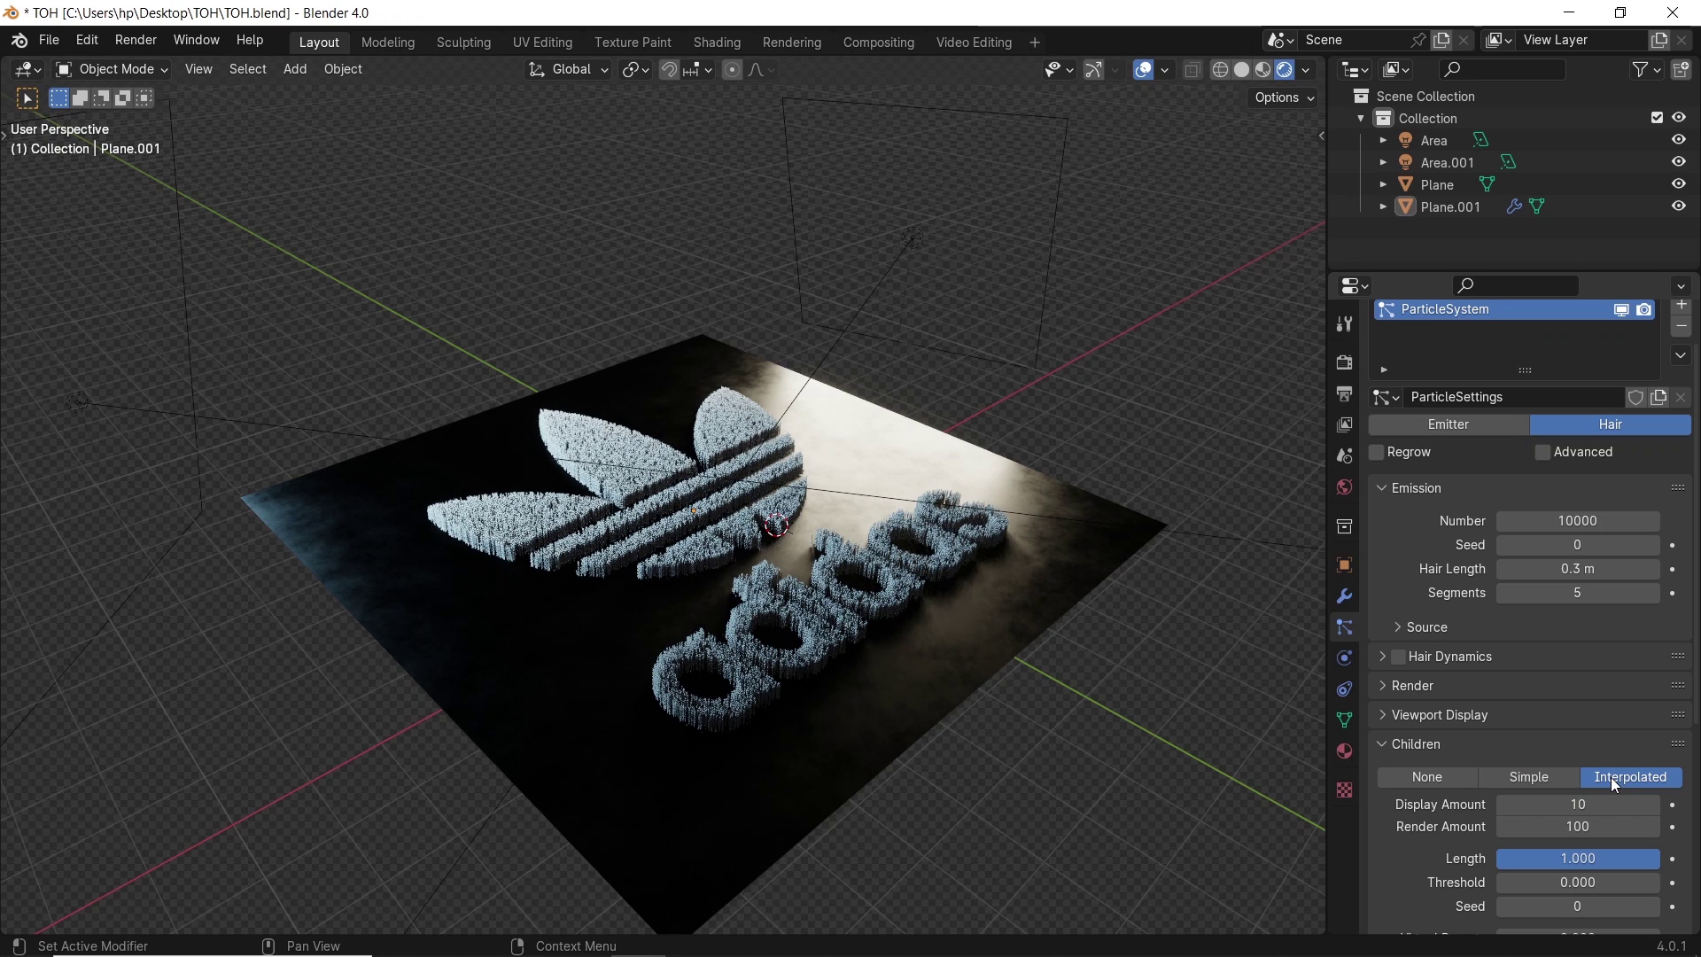
Set the children's render amount to 10 and display amount to 10.
{"action": "left_click", "coordinate": [1573, 827]}
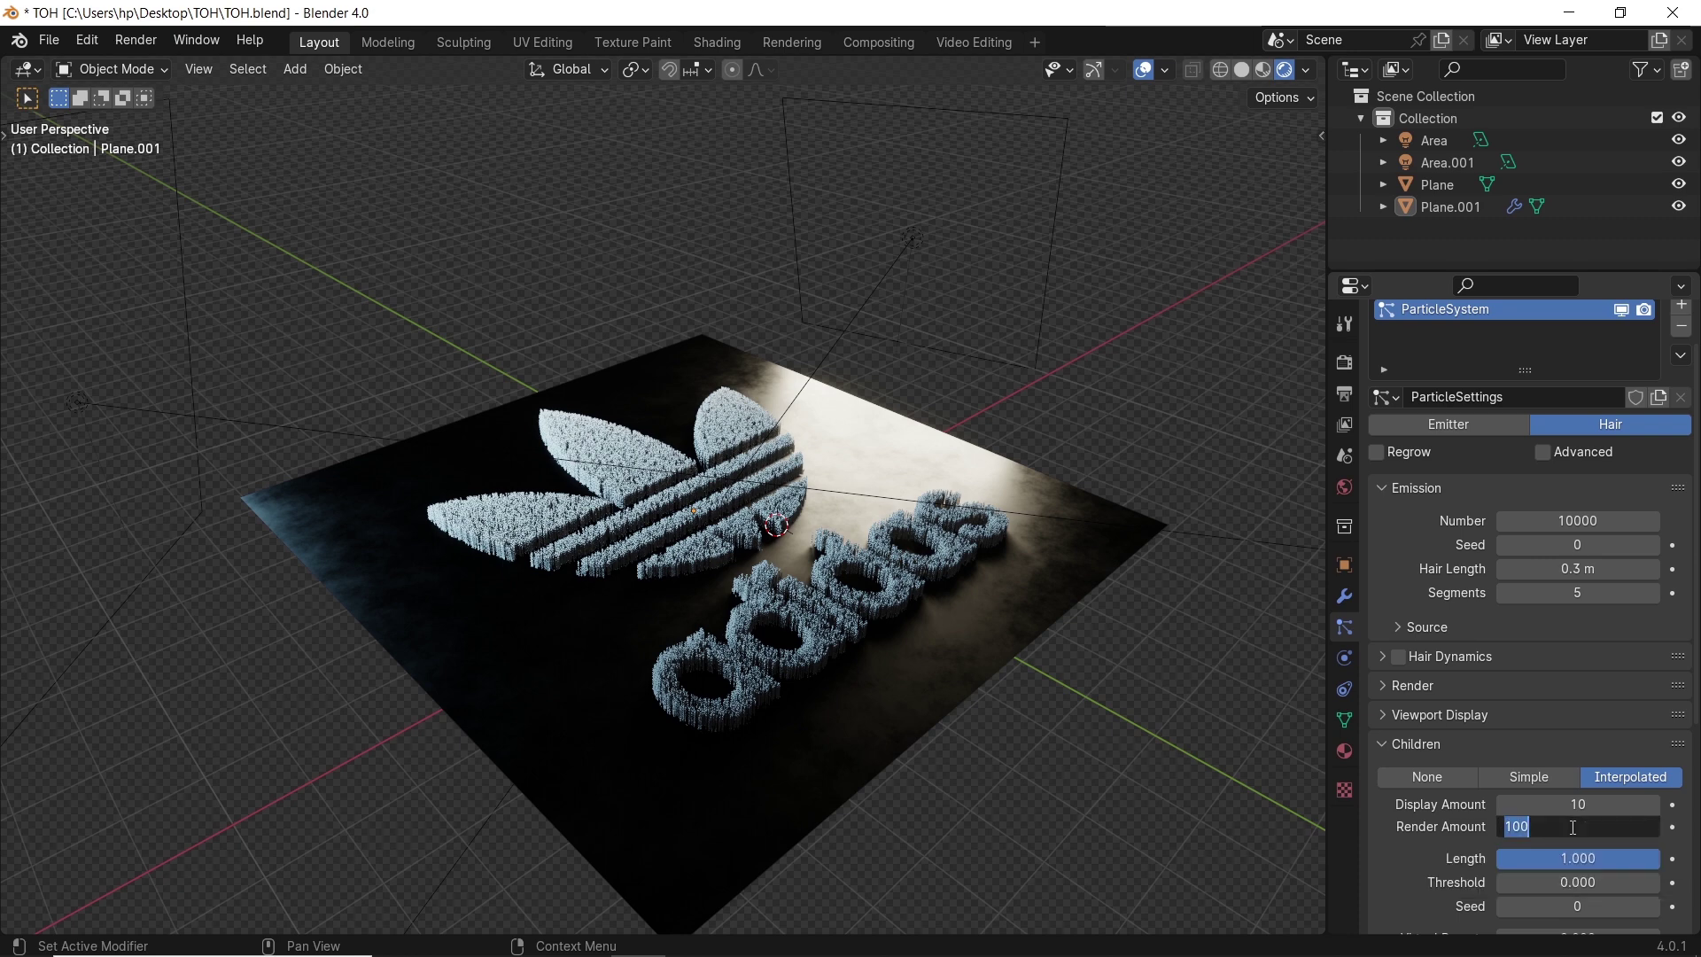
{"action": "type", "text": "10"}
{"action": "key", "text": "Return"}
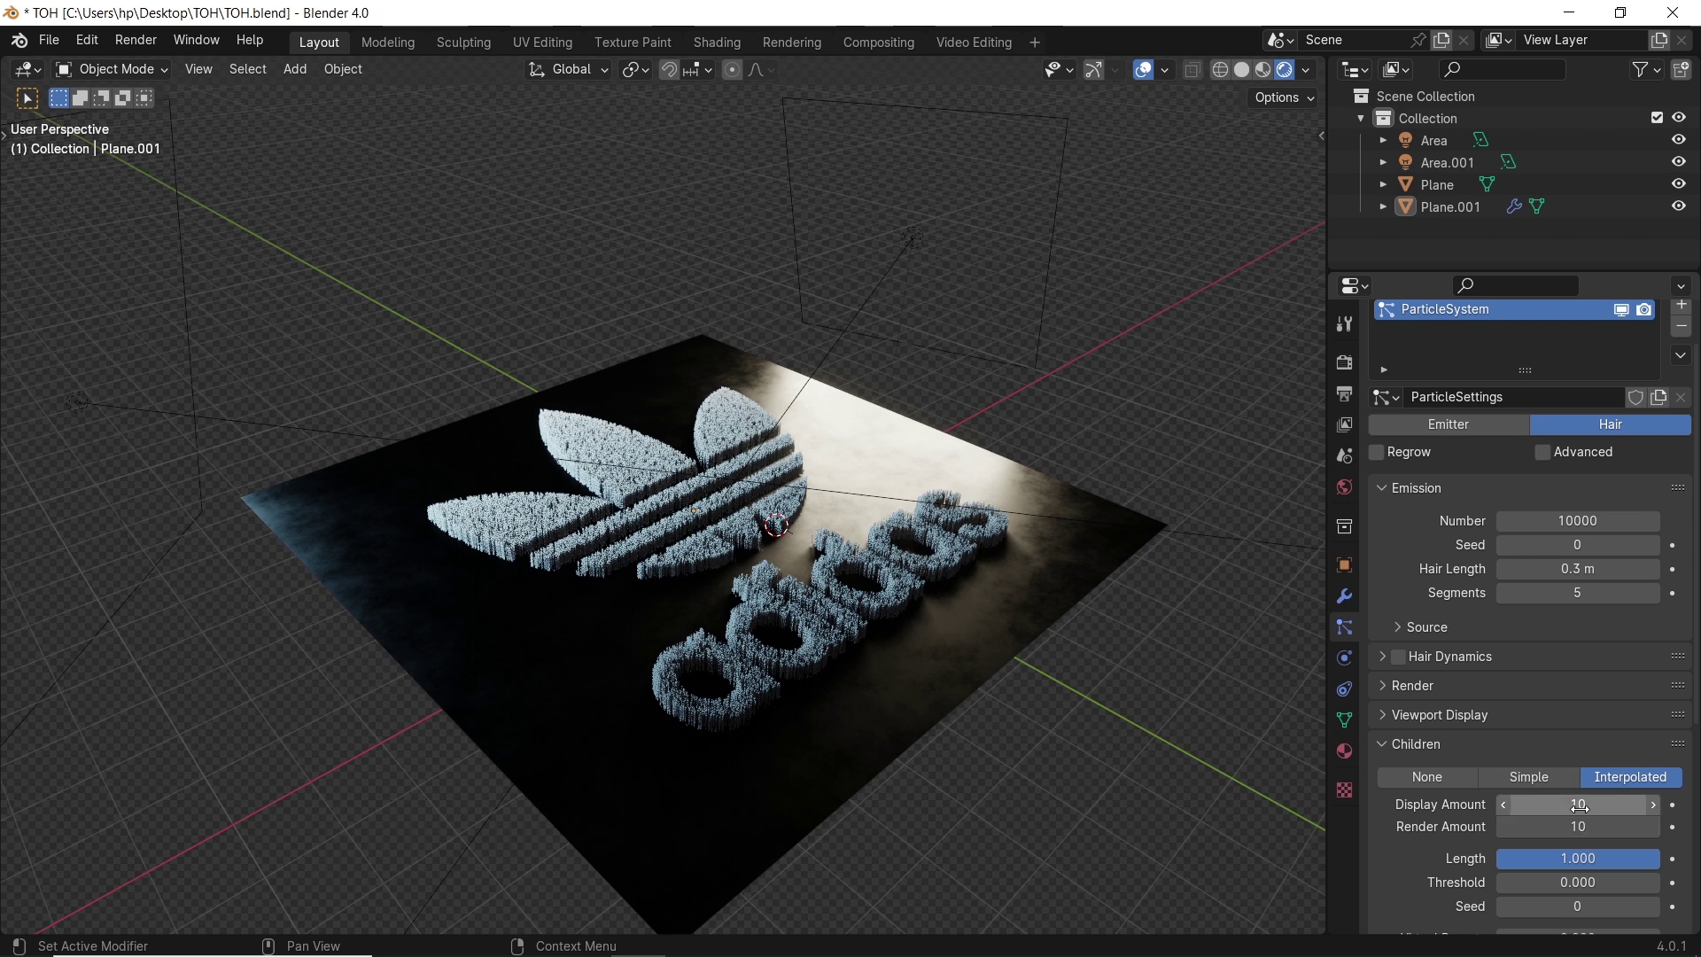
{"action": "left_click", "coordinate": [1579, 804]}
{"action": "type", "text": "1"}
{"action": "key", "text": "Return"}
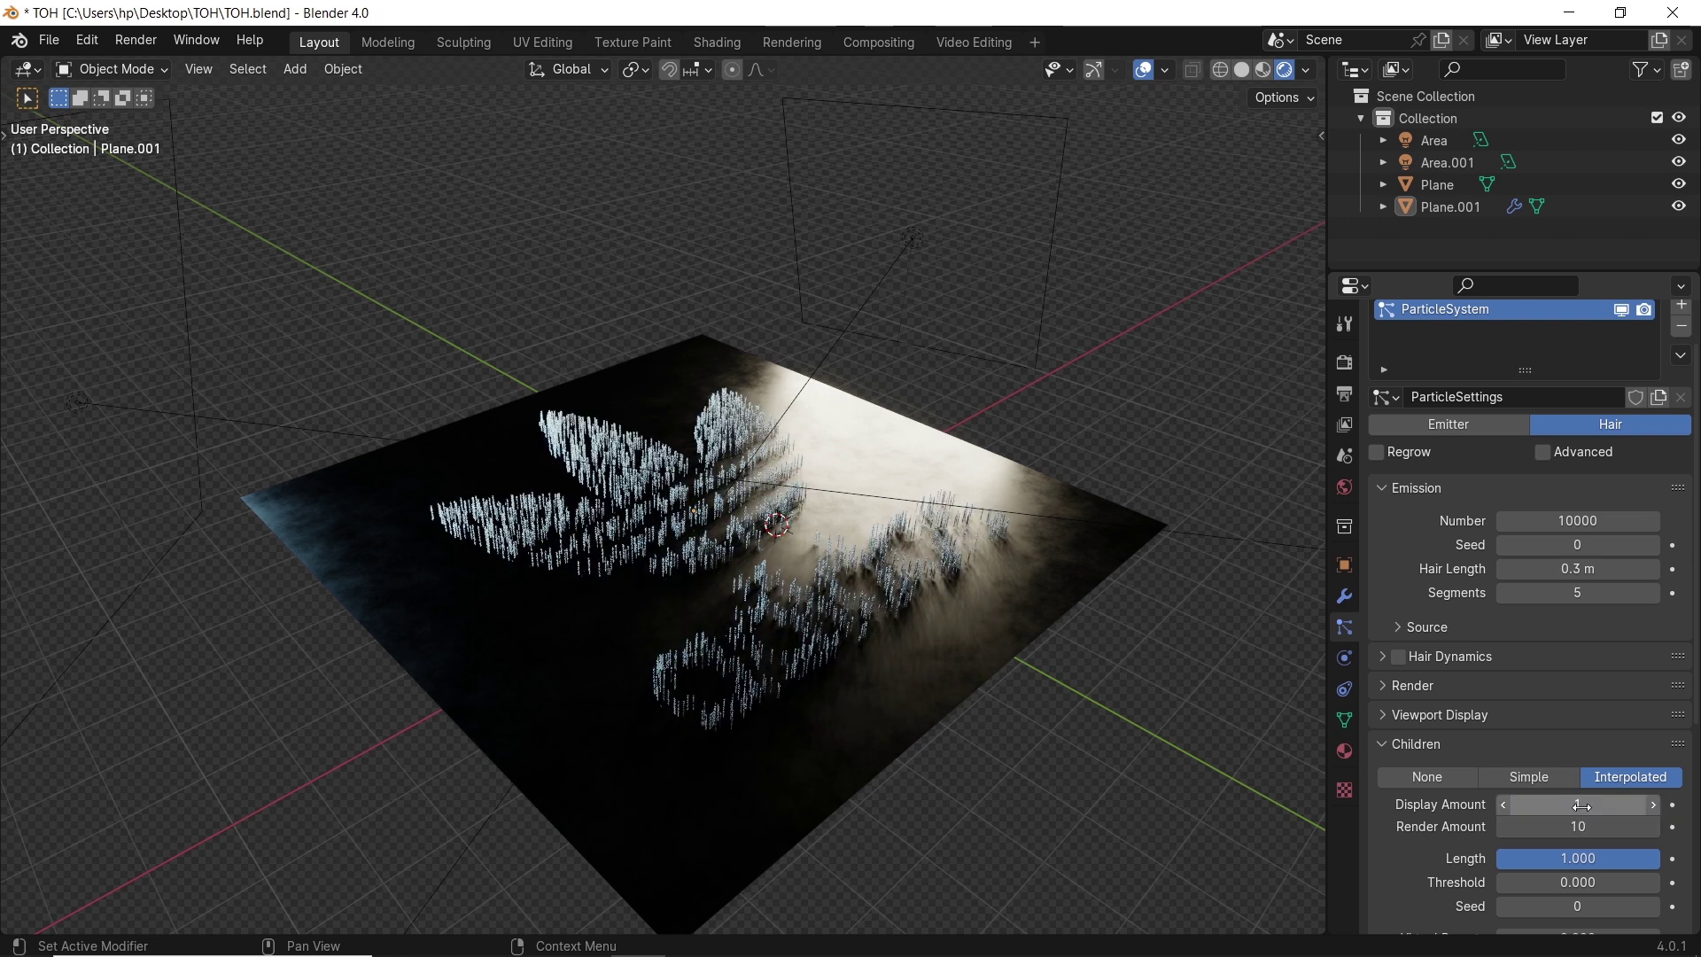
{"action": "left_click", "coordinate": [1580, 806]}
{"action": "type", "text": "10"}
{"action": "key", "text": "Return"}
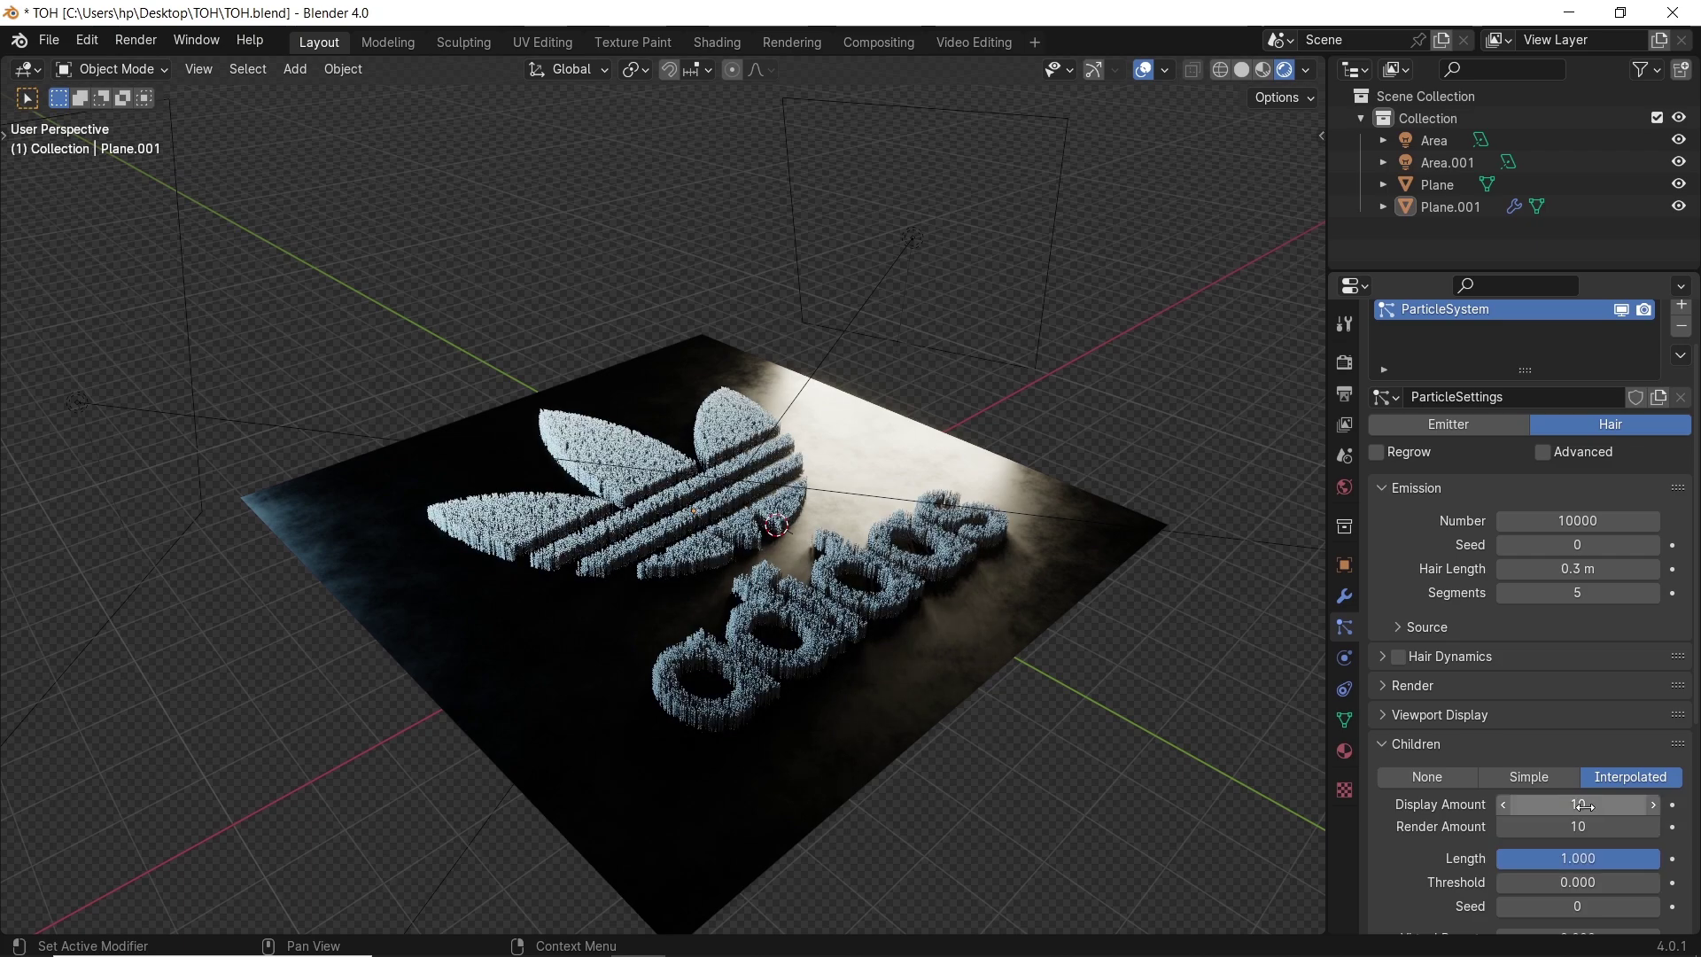
{"action": "middle_click_drag", "start_coordinate": [1019, 763], "coordinate": [1171, 680]}
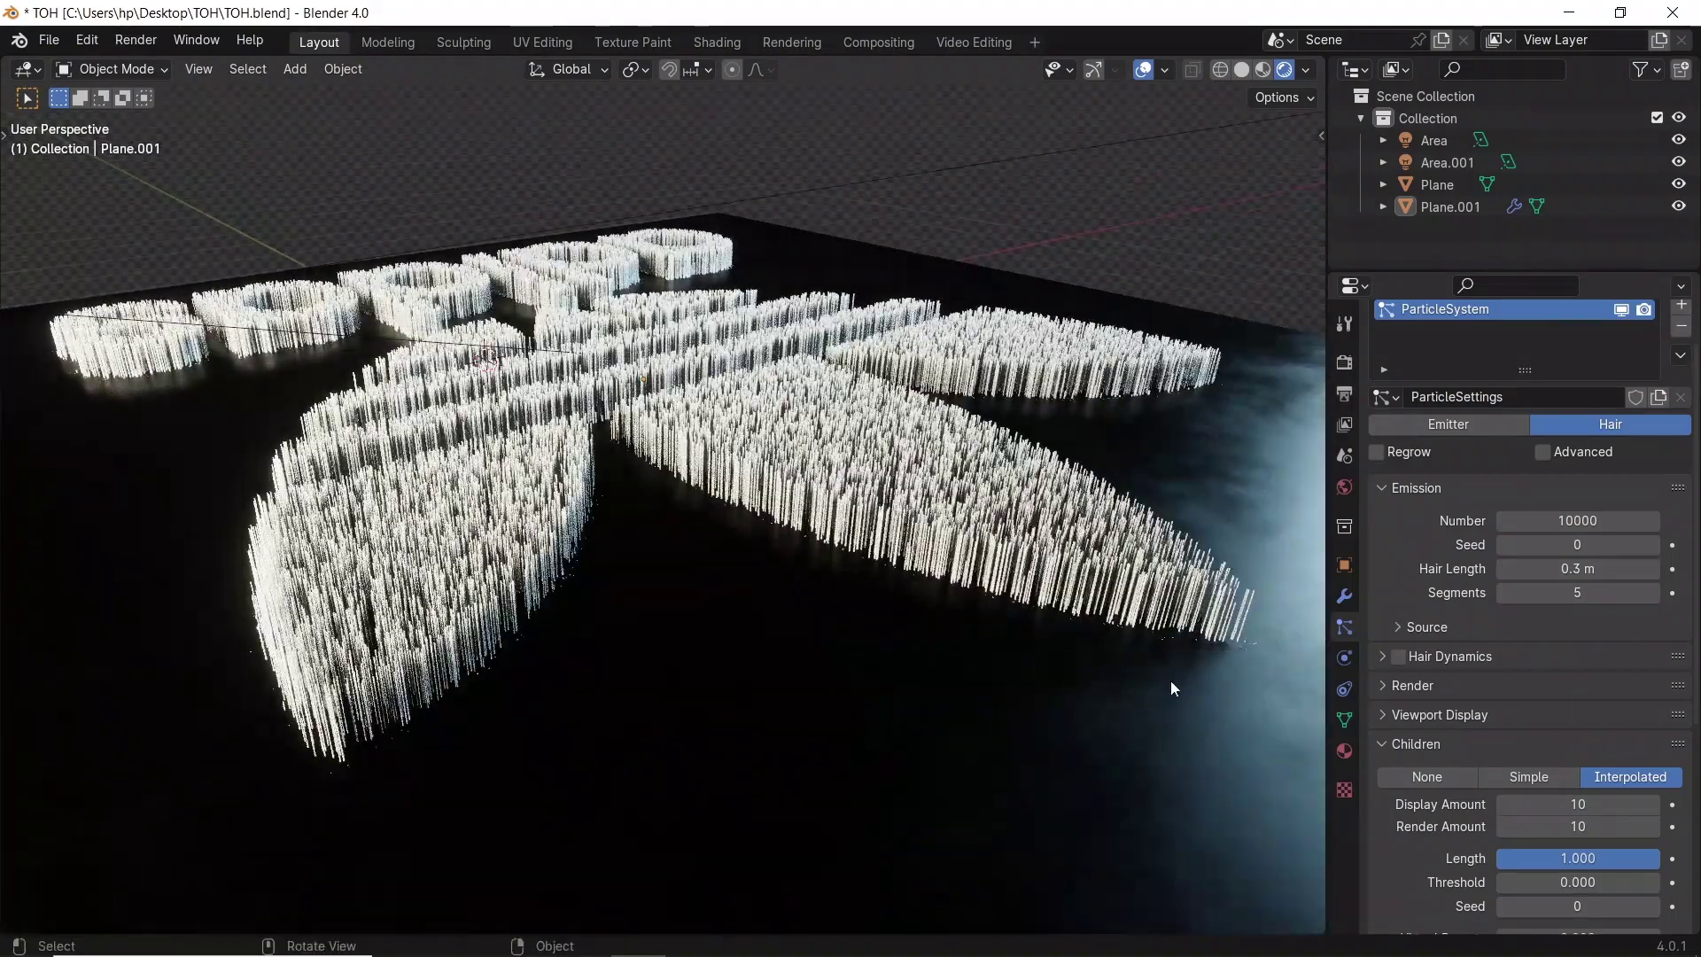
Enable Advanced particle options and expand the Physics settings.
{"action": "left_click", "coordinate": [1417, 747]}
{"action": "left_click", "coordinate": [1547, 453]}
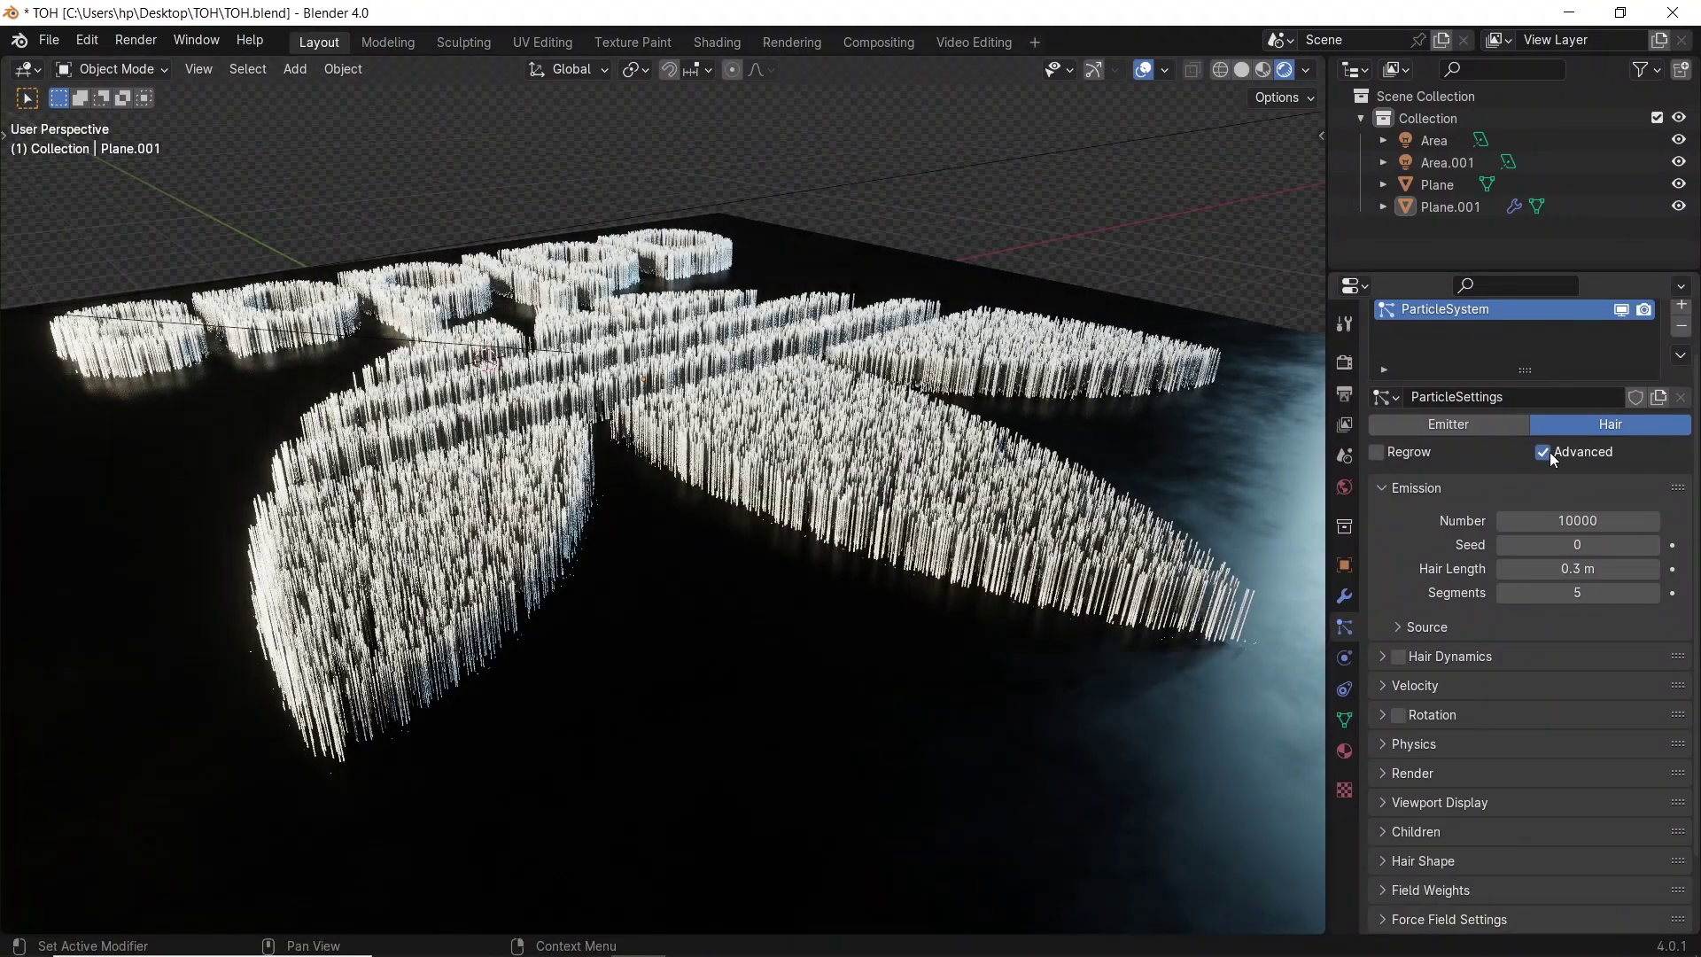
{"action": "left_click", "coordinate": [1417, 745]}
{"action": "scroll", "coordinate": [1420, 746], "scroll_direction": "down", "scroll_amount": 3}
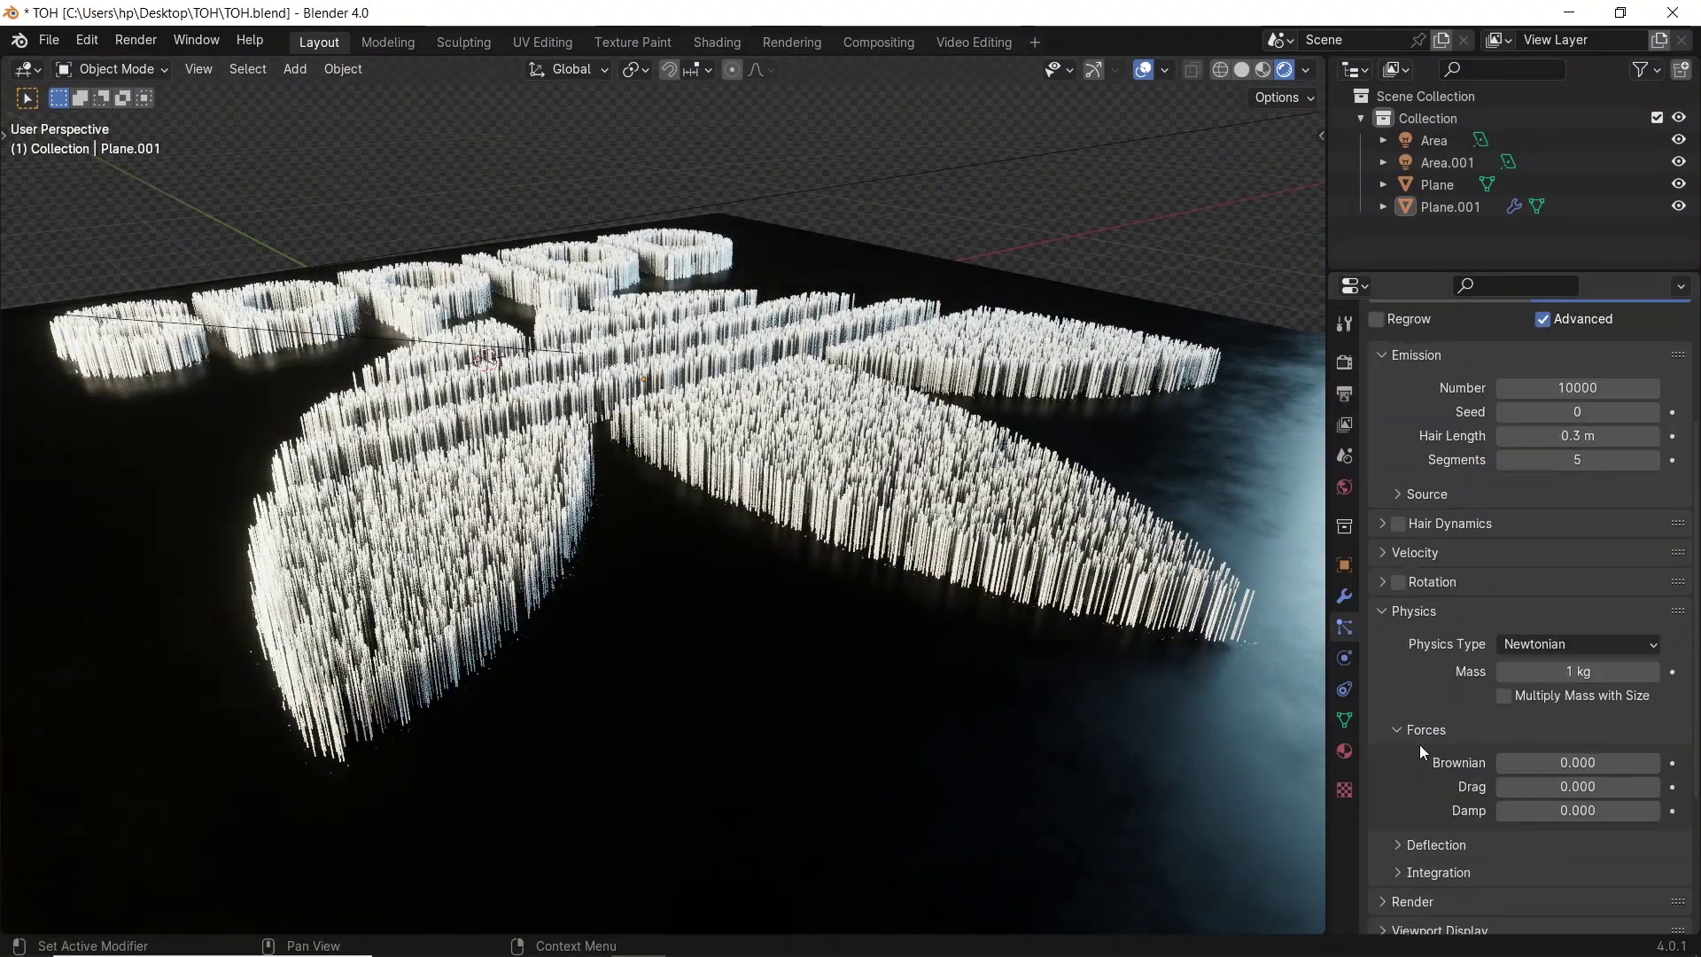
Set the Brownian force to 0.05, then lower it to 0.035.
{"action": "left_click", "coordinate": [1524, 764]}
{"action": "type", "text": "0.05"}
{"action": "key", "text": "Return"}
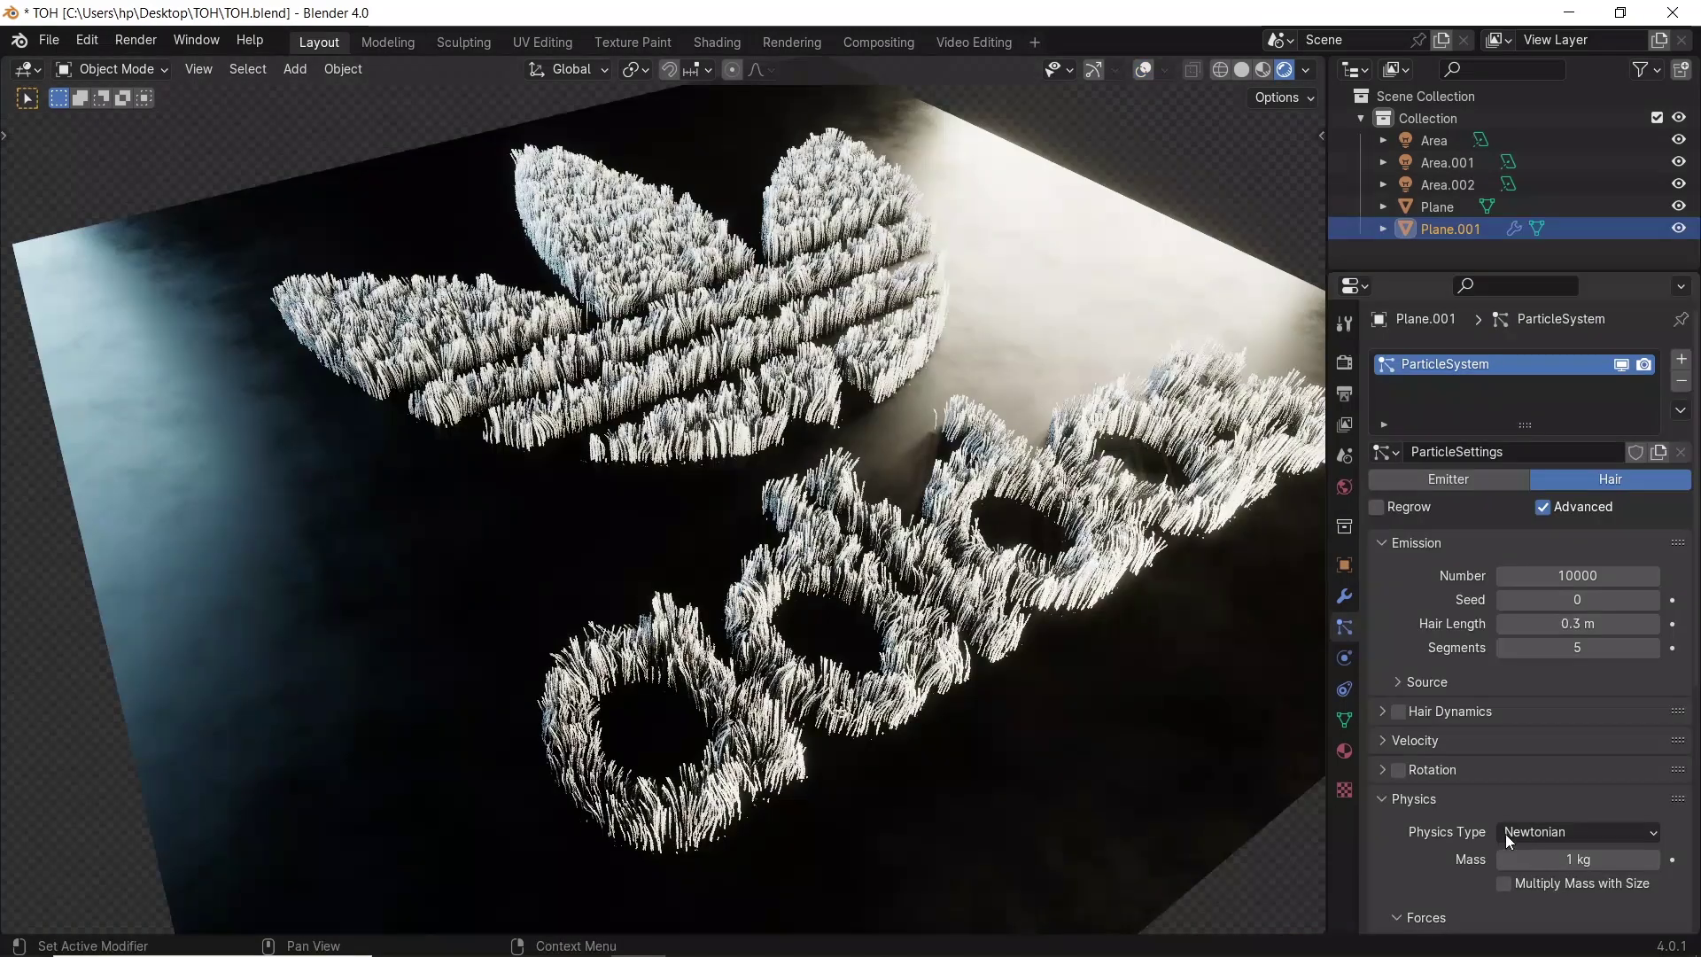
{"action": "scroll", "coordinate": [1506, 832], "scroll_direction": "down", "scroll_amount": 2}
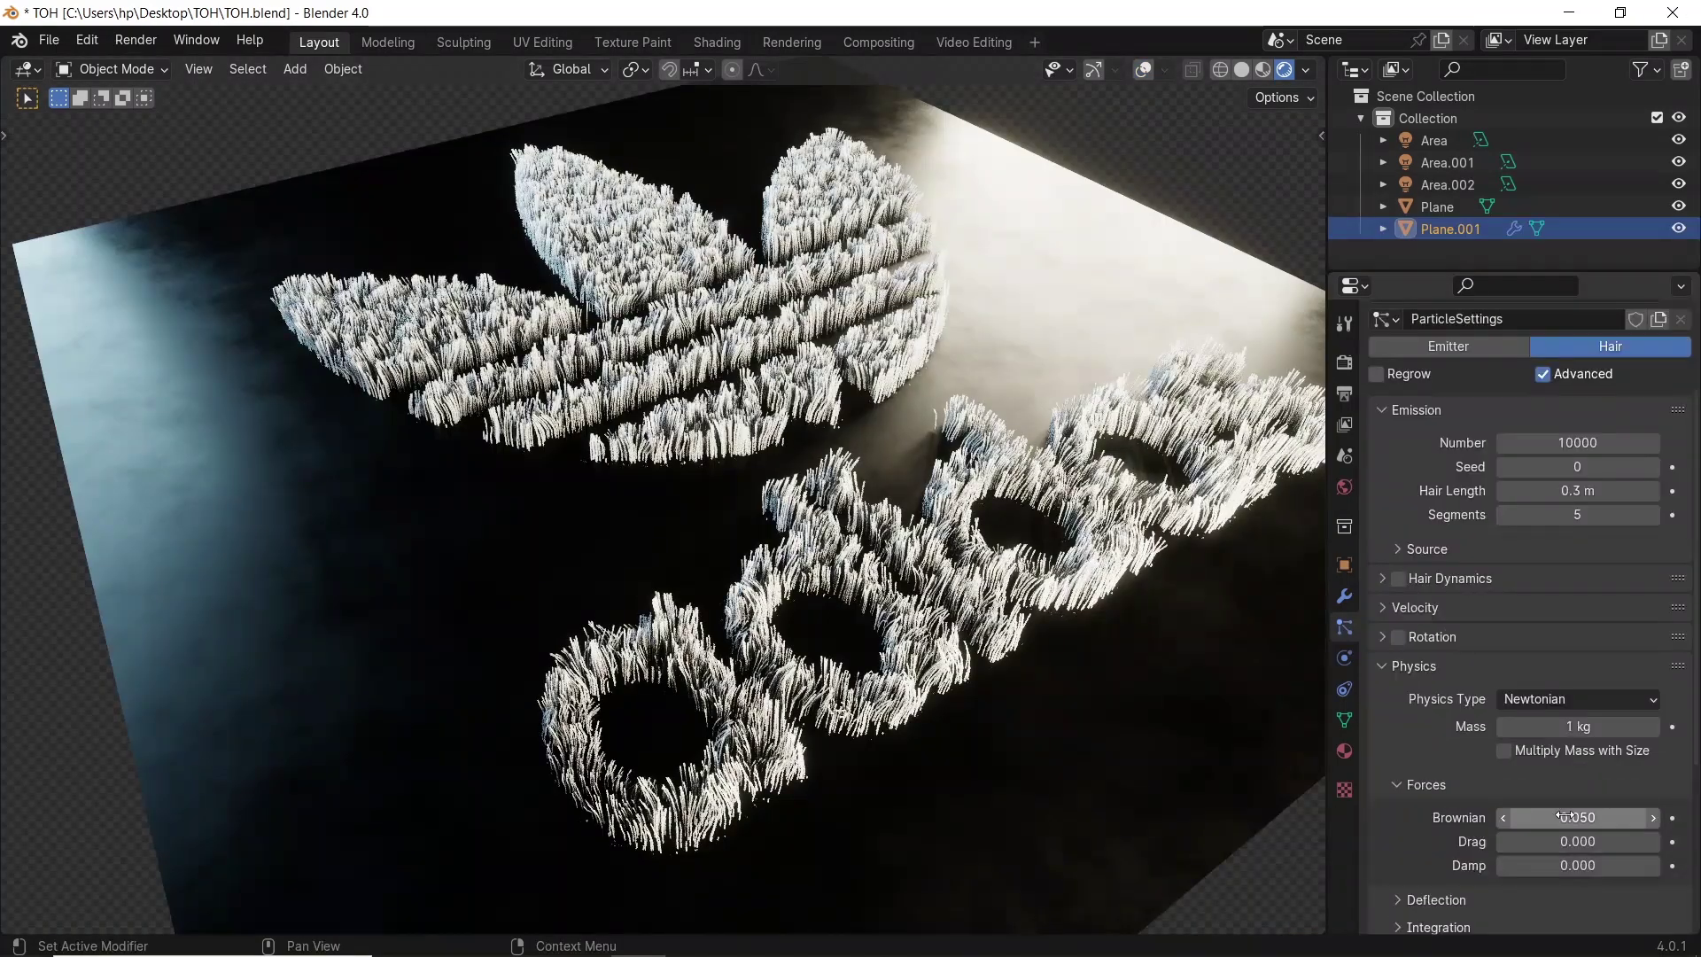
{"action": "left_click", "coordinate": [1566, 816]}
{"action": "type", "text": "0.035"}
{"action": "key", "text": "Return"}
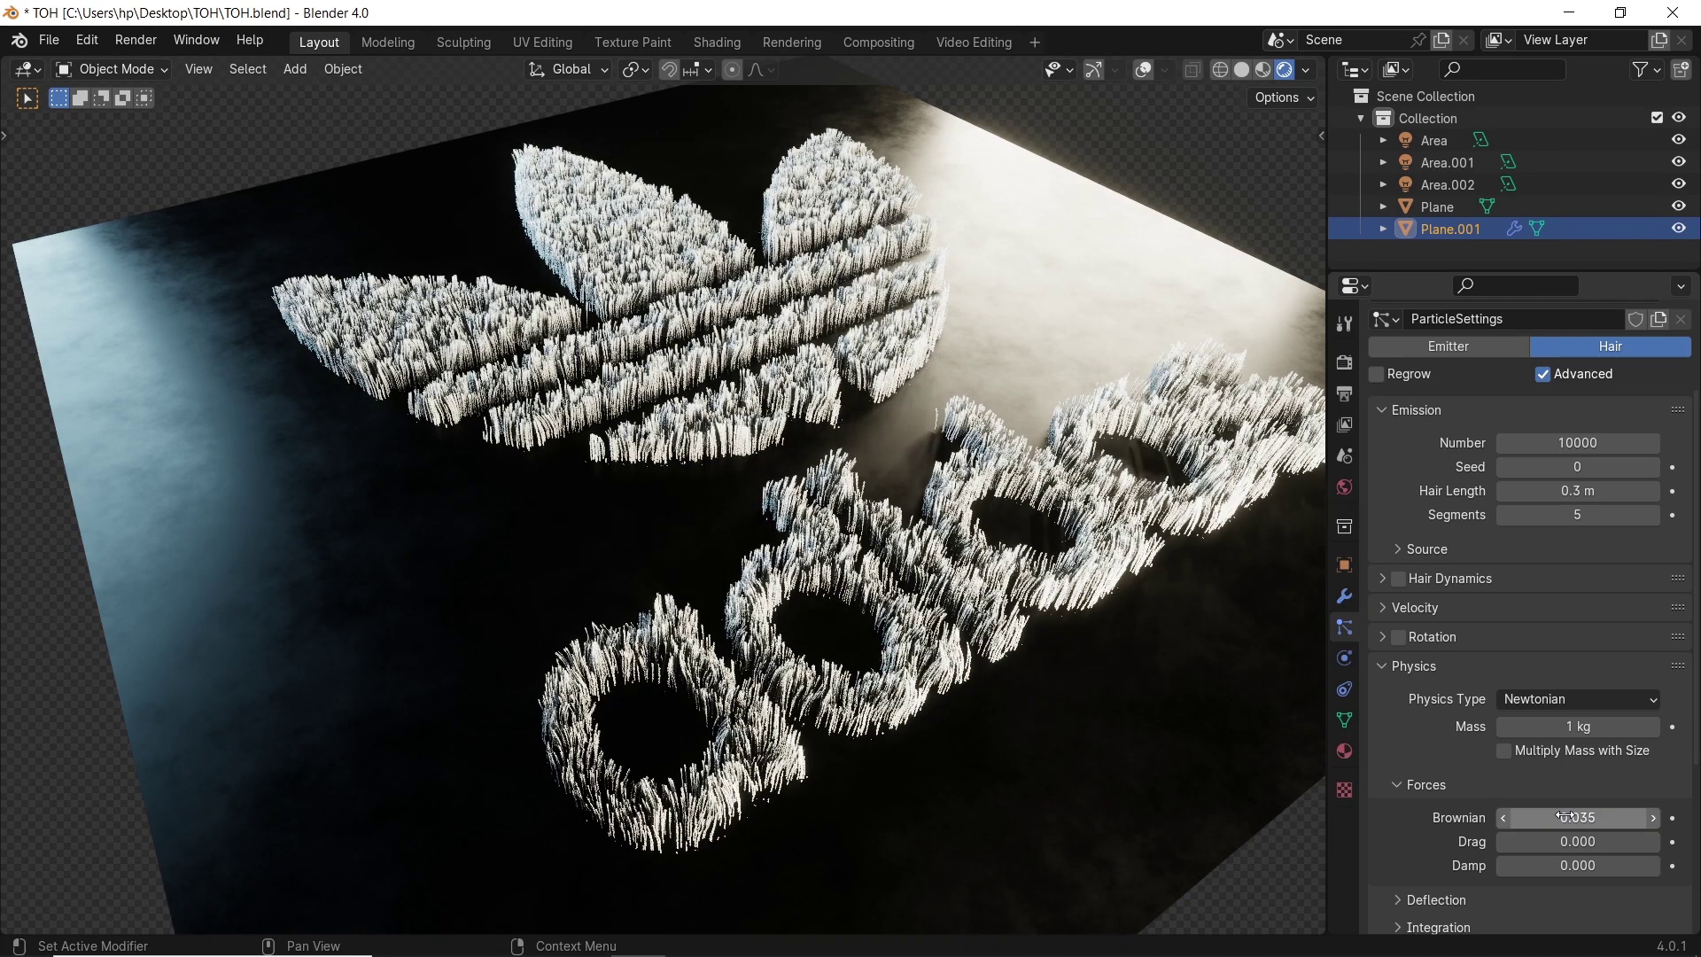
{"action": "scroll", "coordinate": [557, 549], "scroll_direction": "down", "scroll_amount": 3}
{"action": "scroll", "coordinate": [542, 546], "scroll_direction": "up", "scroll_amount": 2}
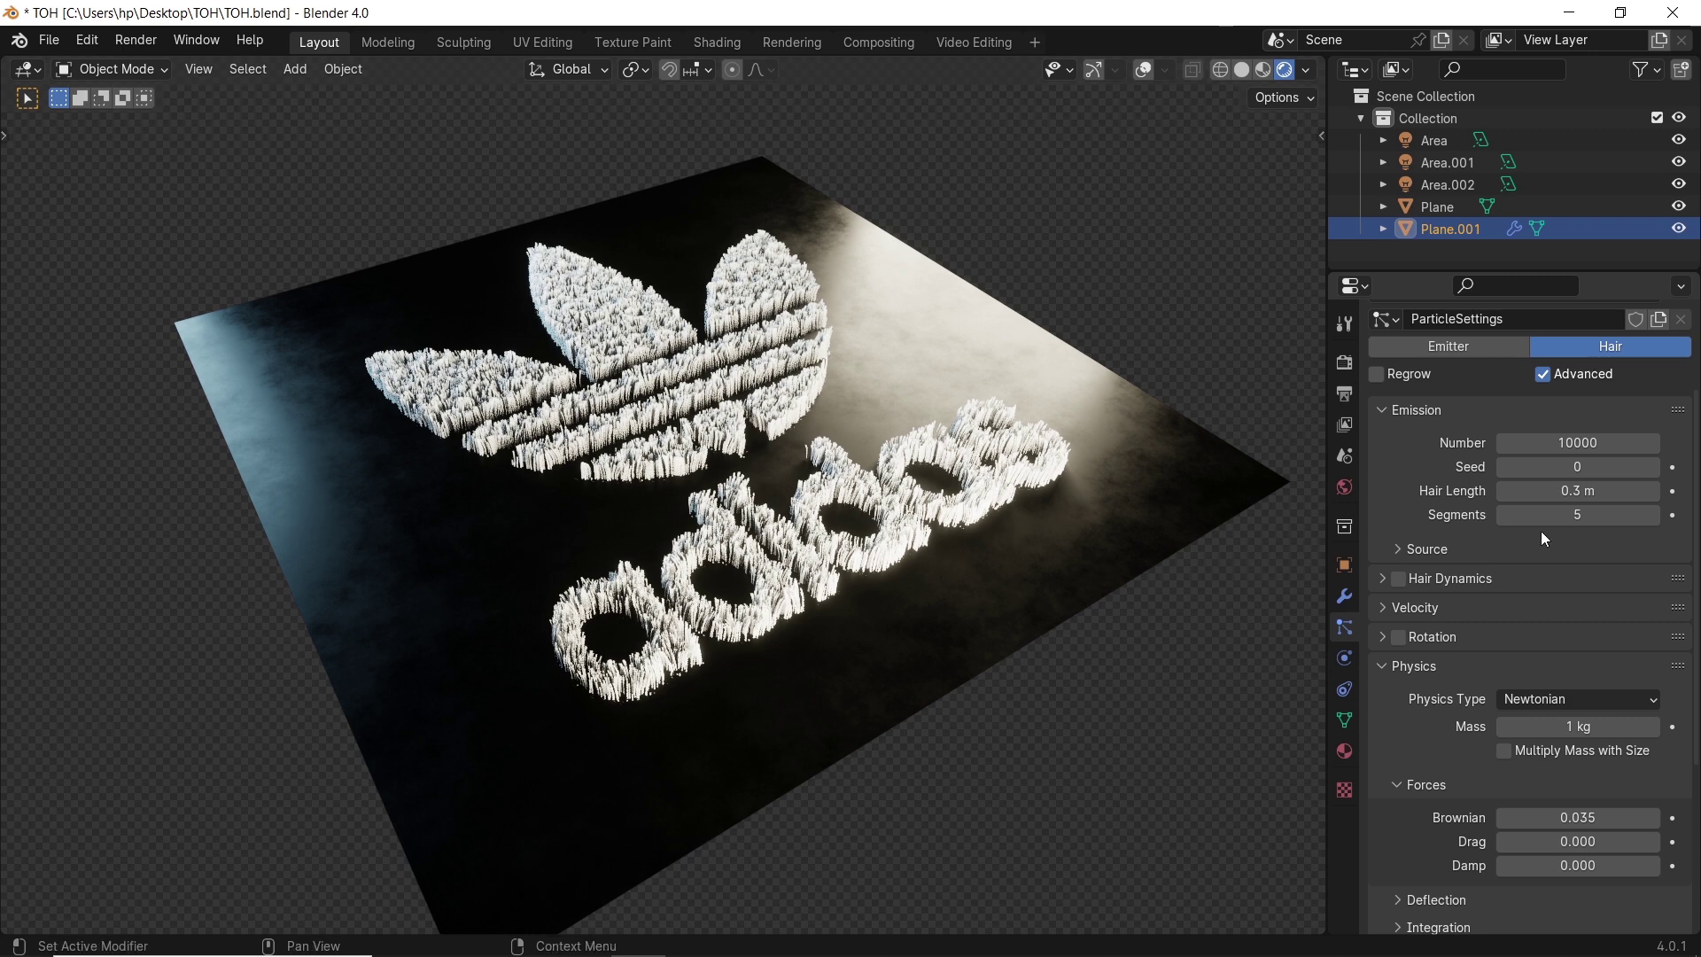
Set the hair Segments to 2 and orbit in close to inspect the strands.
{"action": "left_click", "coordinate": [1600, 516]}
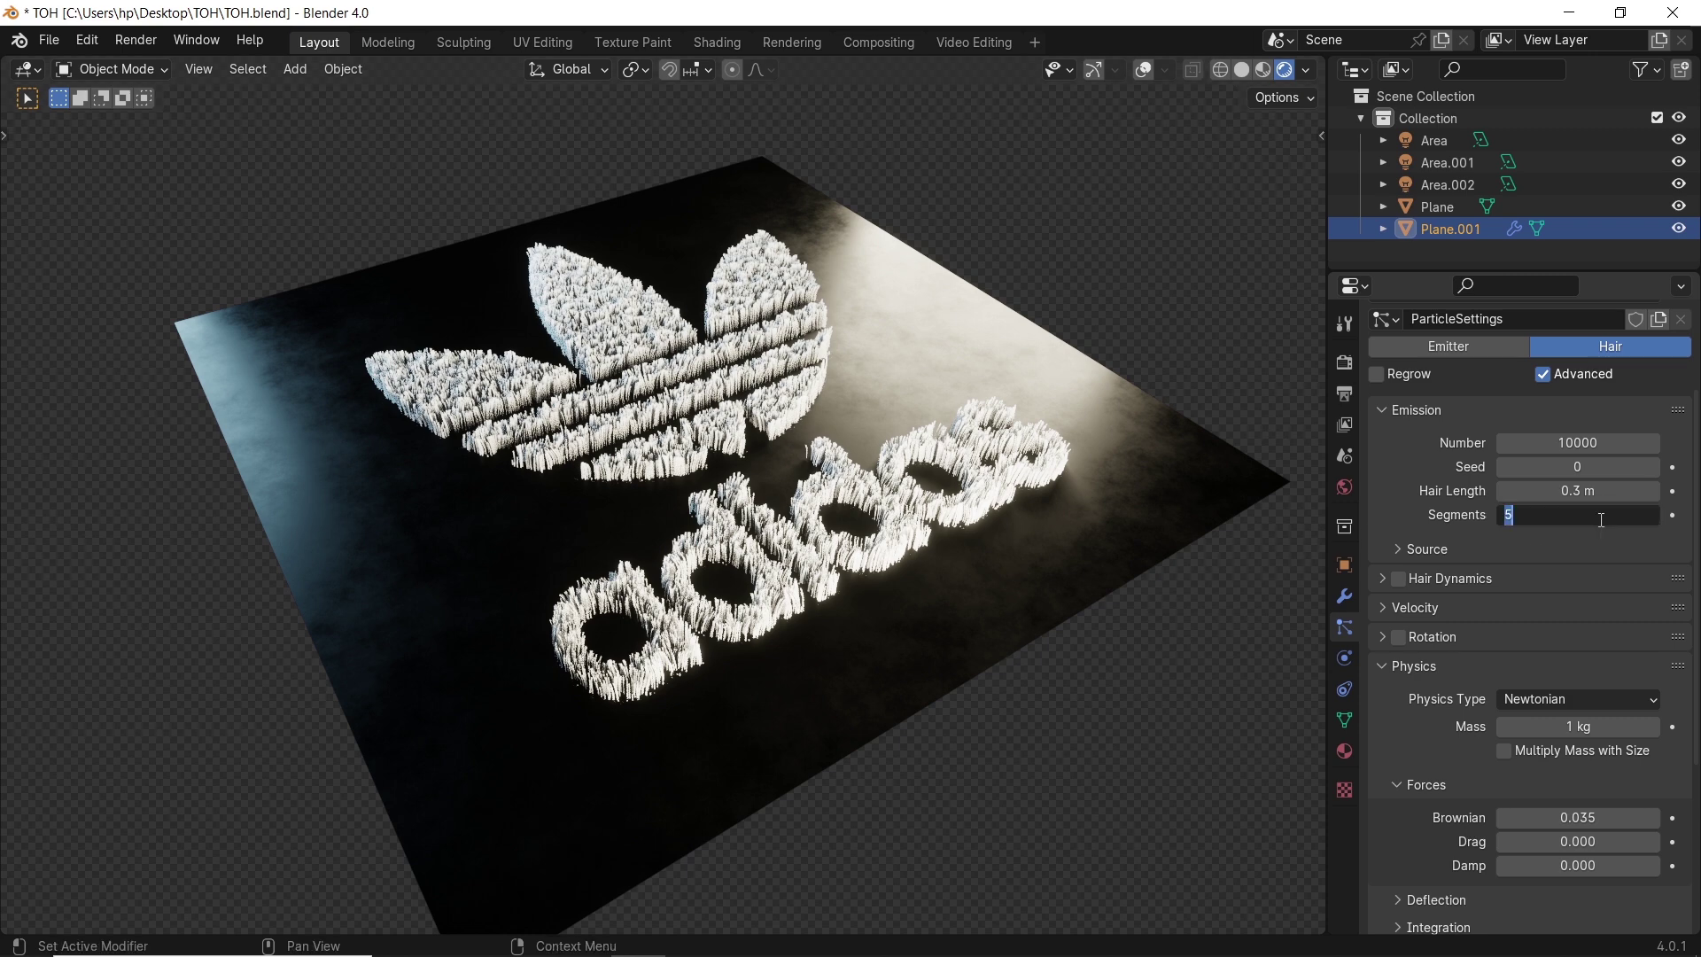
{"action": "type", "text": "2"}
{"action": "key", "text": "Return"}
{"action": "middle_click_drag", "start_coordinate": [585, 514], "coordinate": [709, 620]}
Compare against 5 segments, then settle back on 2 and view the whole logo.
{"action": "left_click", "coordinate": [1590, 515]}
{"action": "type", "text": "5"}
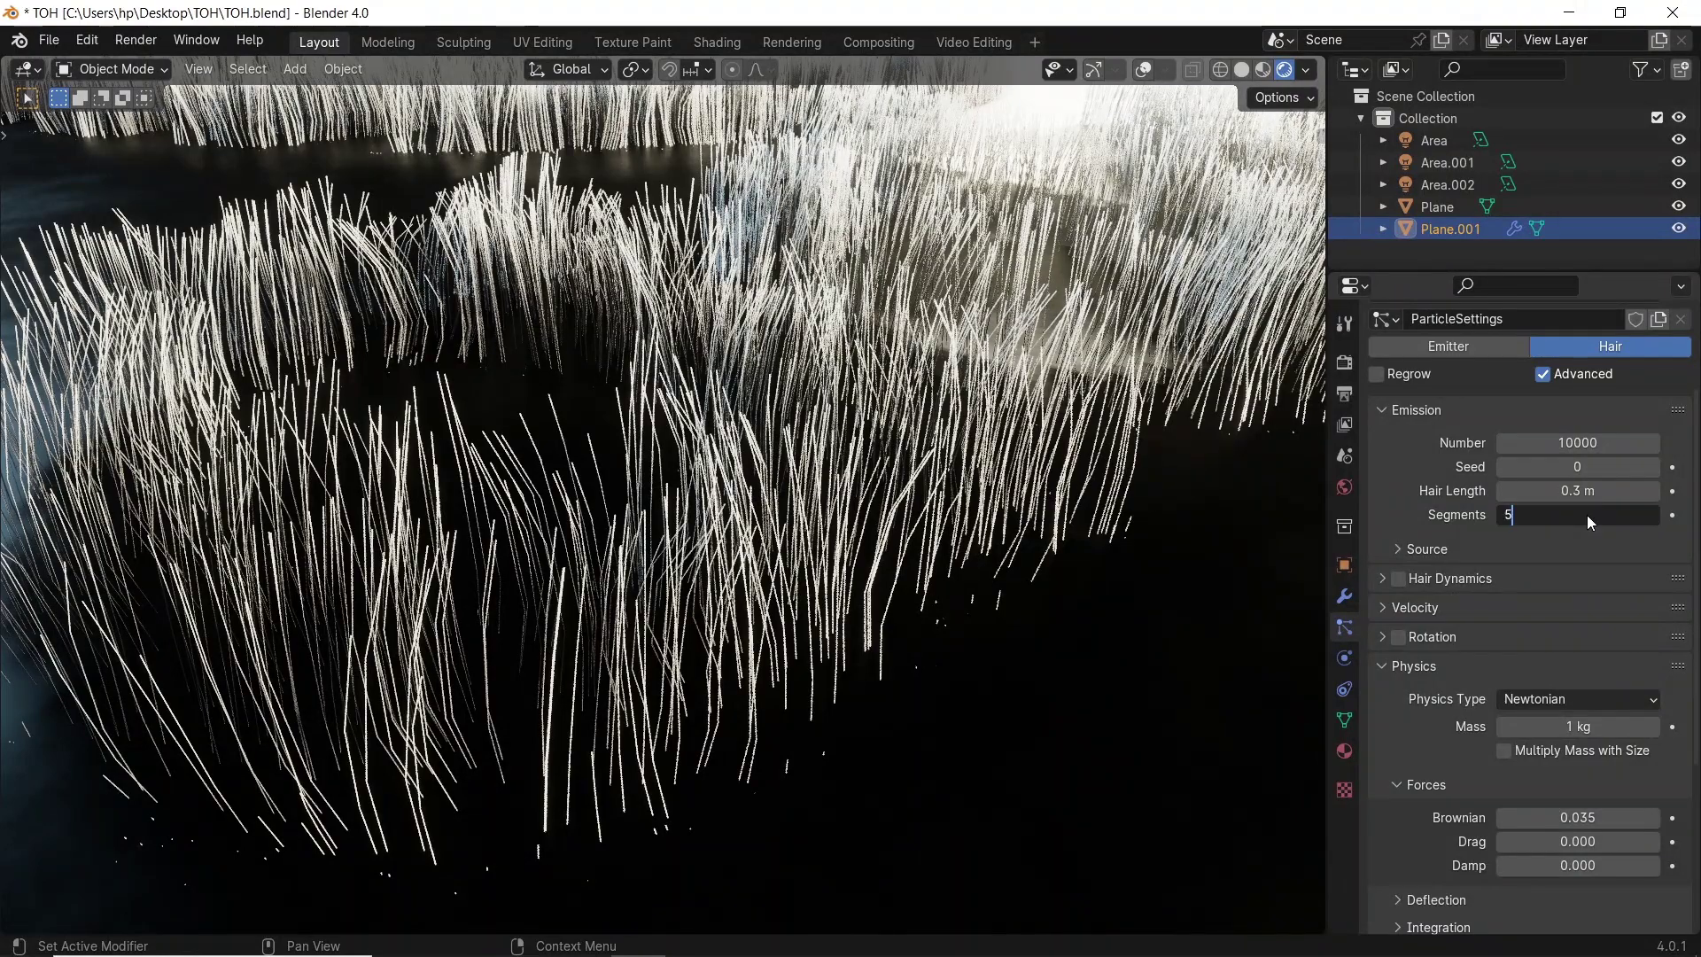
{"action": "key", "text": "Return"}
{"action": "left_click", "coordinate": [1590, 516]}
{"action": "type", "text": "2"}
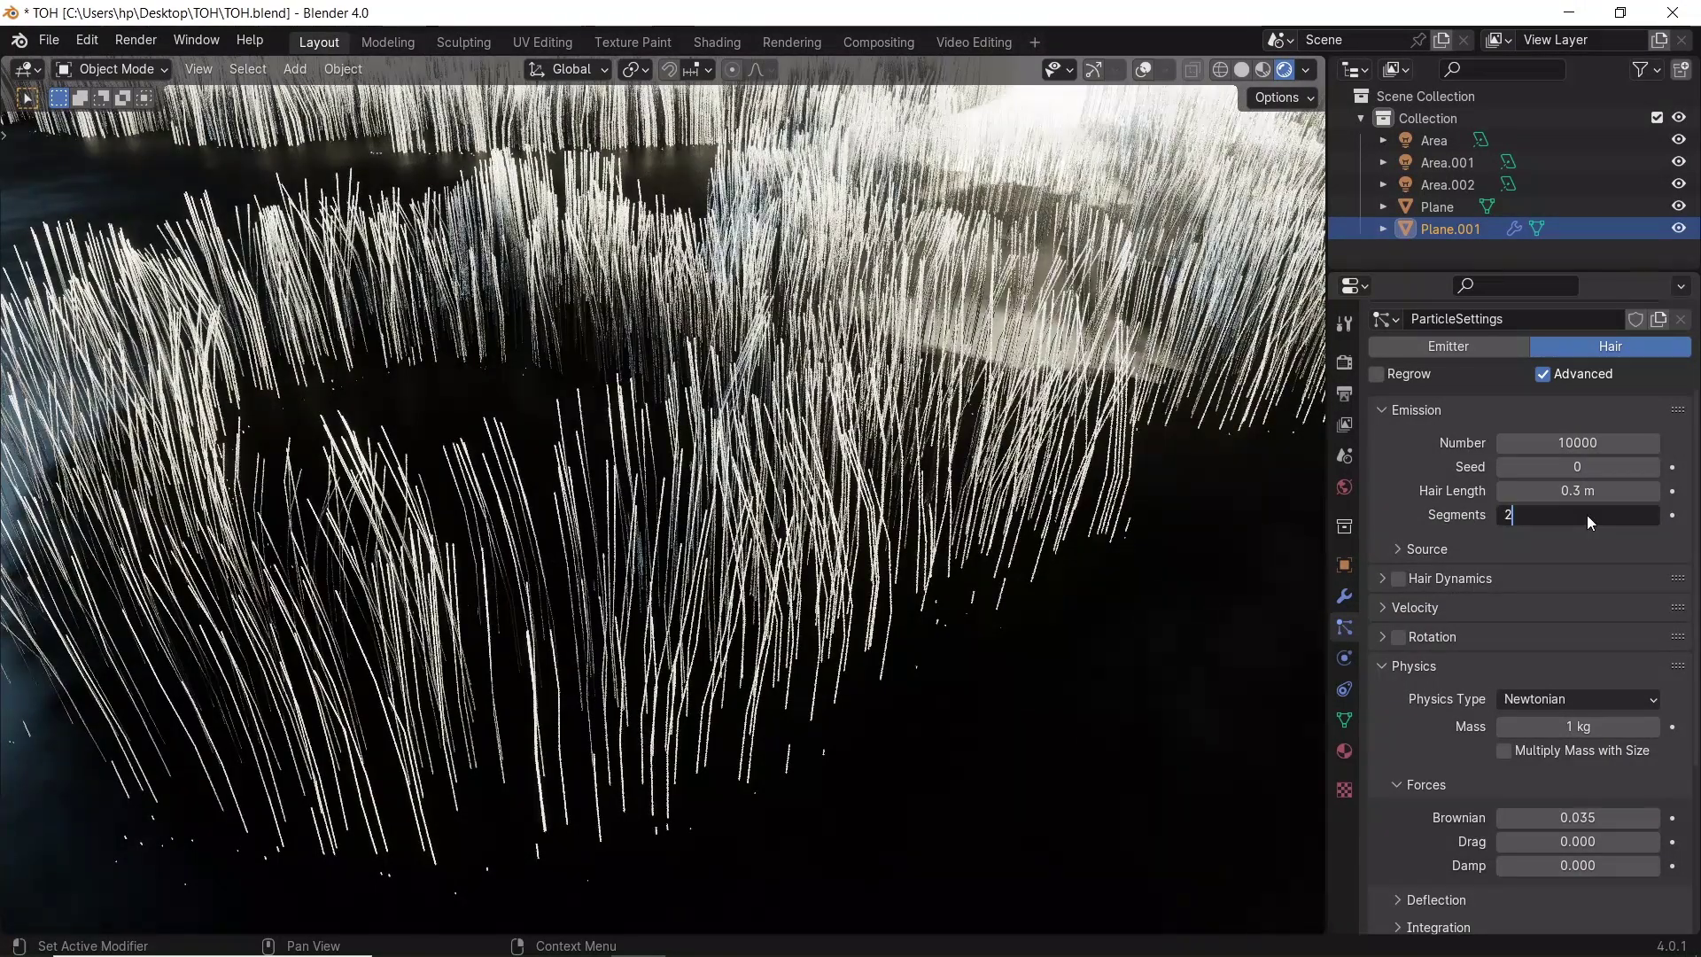
{"action": "key", "text": "Return"}
{"action": "mouse_move", "coordinate": [798, 567]}
{"action": "middle_mouse_down"}
{"action": "mouse_move", "coordinate": [739, 593]}
{"action": "mouse_move", "coordinate": [795, 585]}
{"action": "middle_mouse_up"}
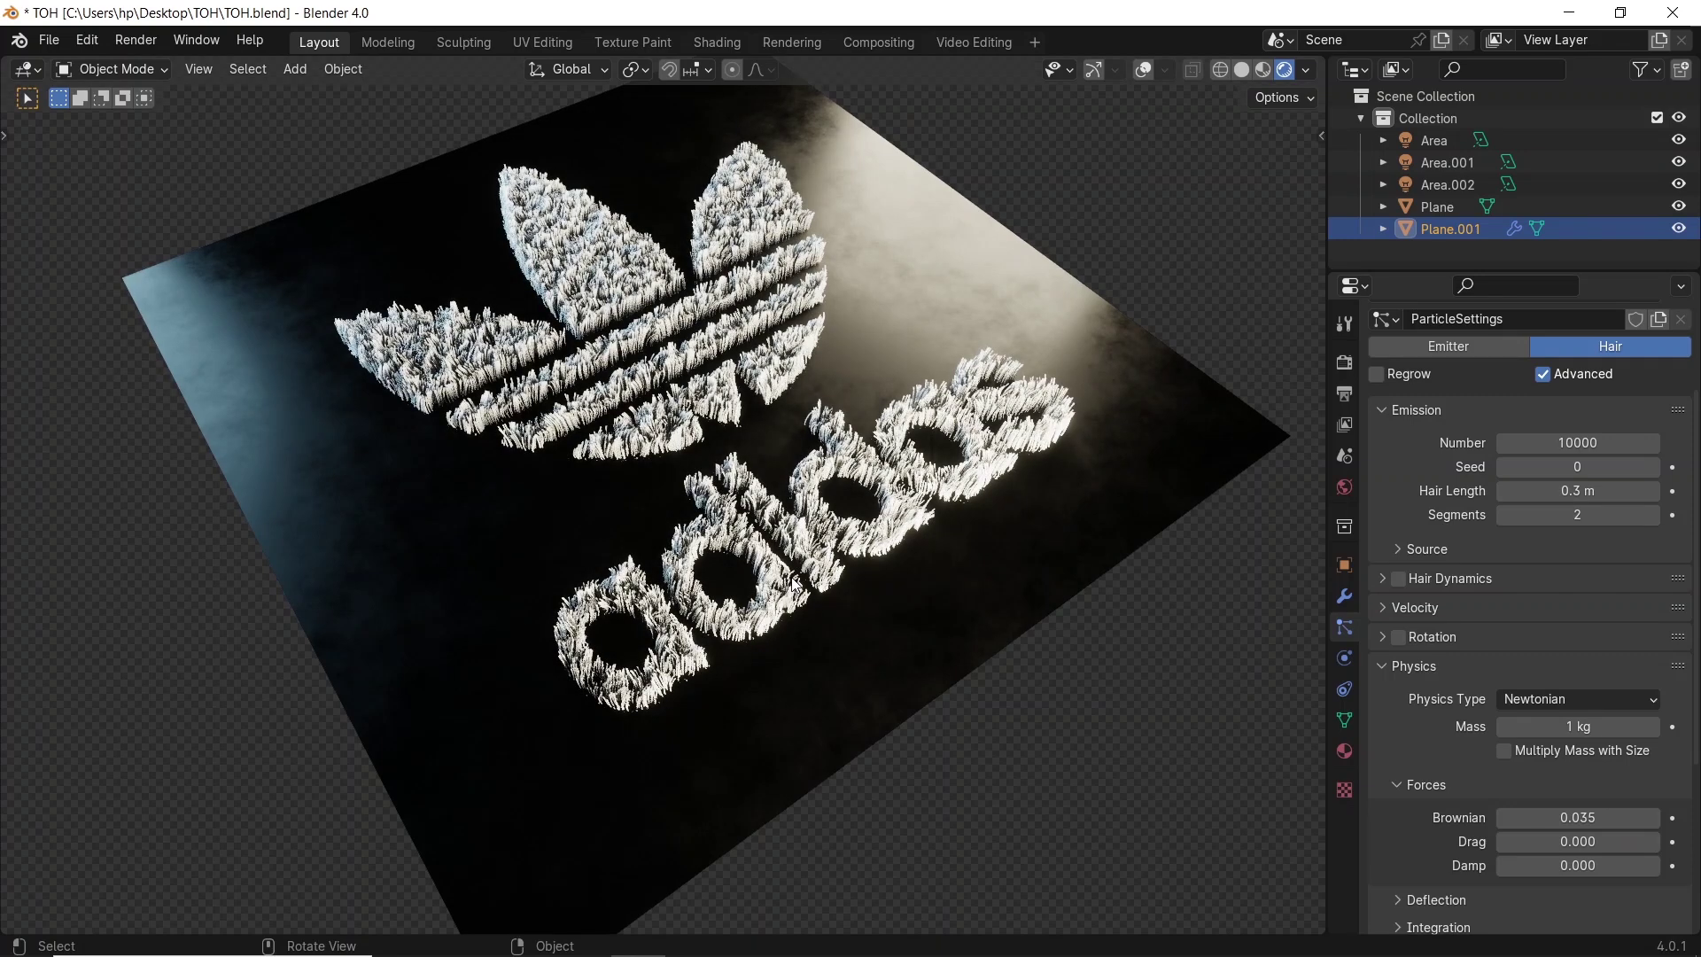